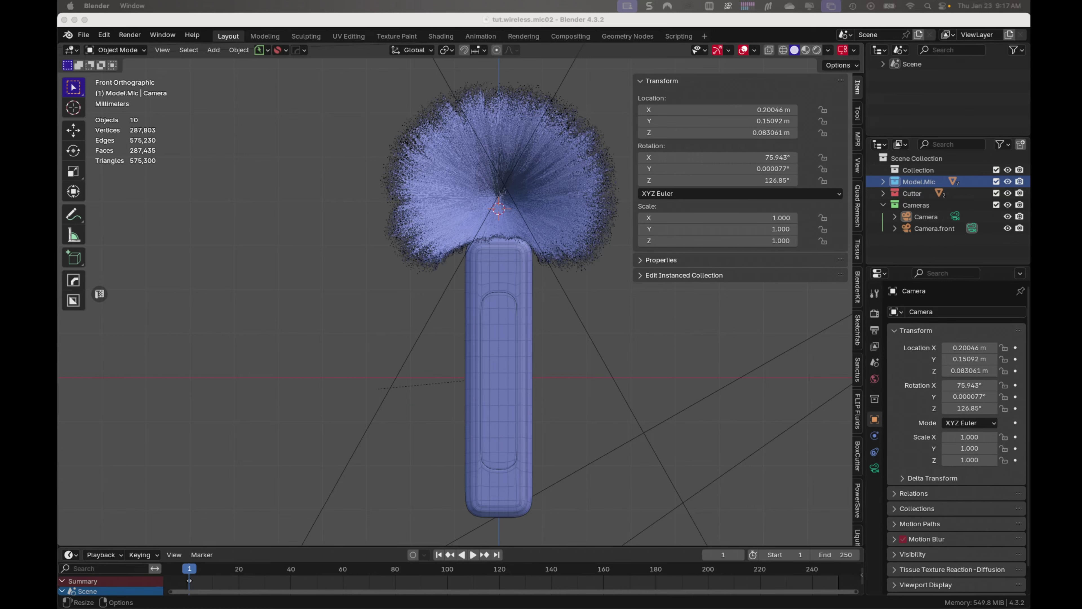
Enable Screencast Keys for the 3D viewport, return the sidebar to the item transform properties and hide it.
left_click(609, 22)
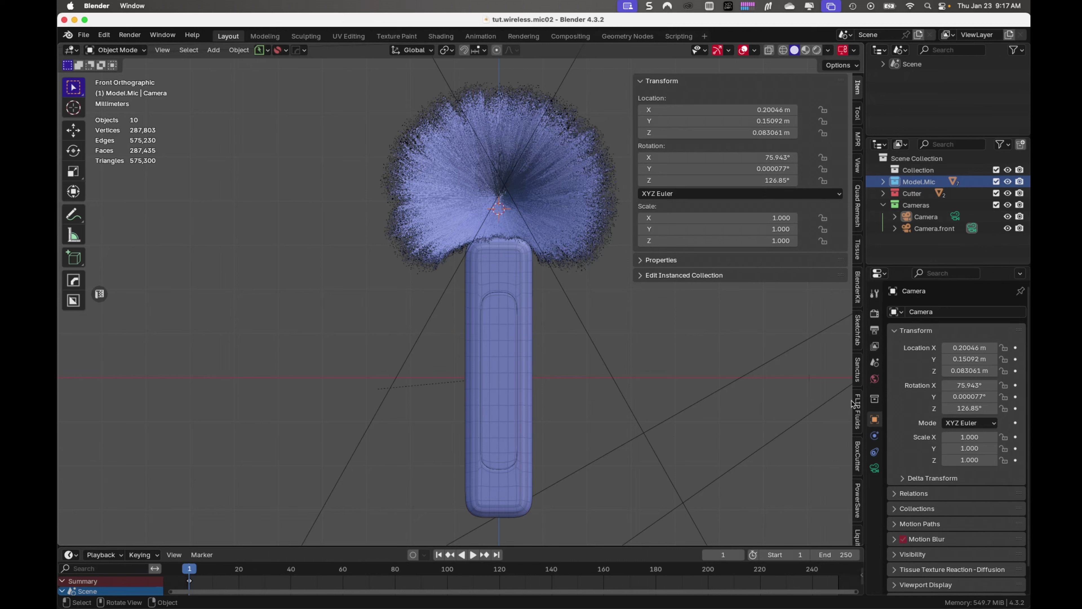
scroll(857, 450, "down", 2)
scroll(857, 451, "down", 6)
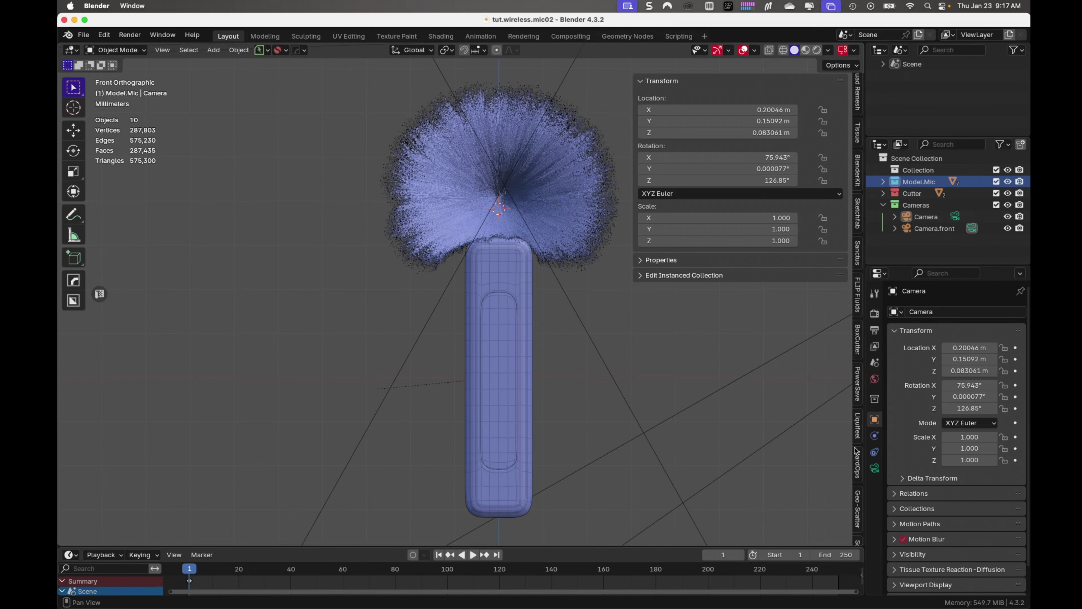
left_click(858, 470)
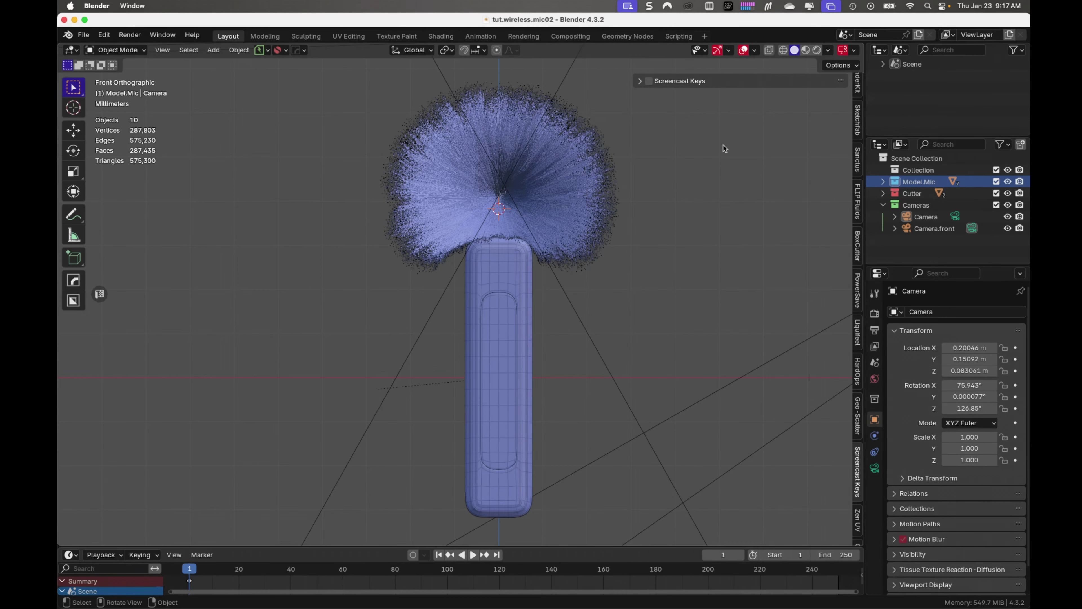
left_click(648, 81)
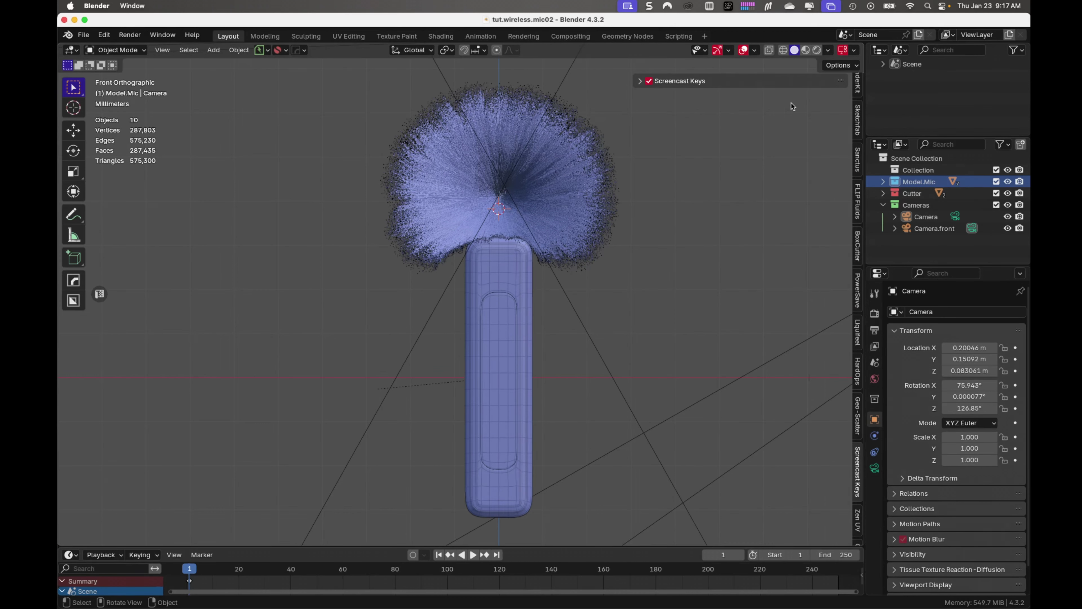
left_click(862, 91)
scroll(859, 96, "up", 8)
left_click(858, 96)
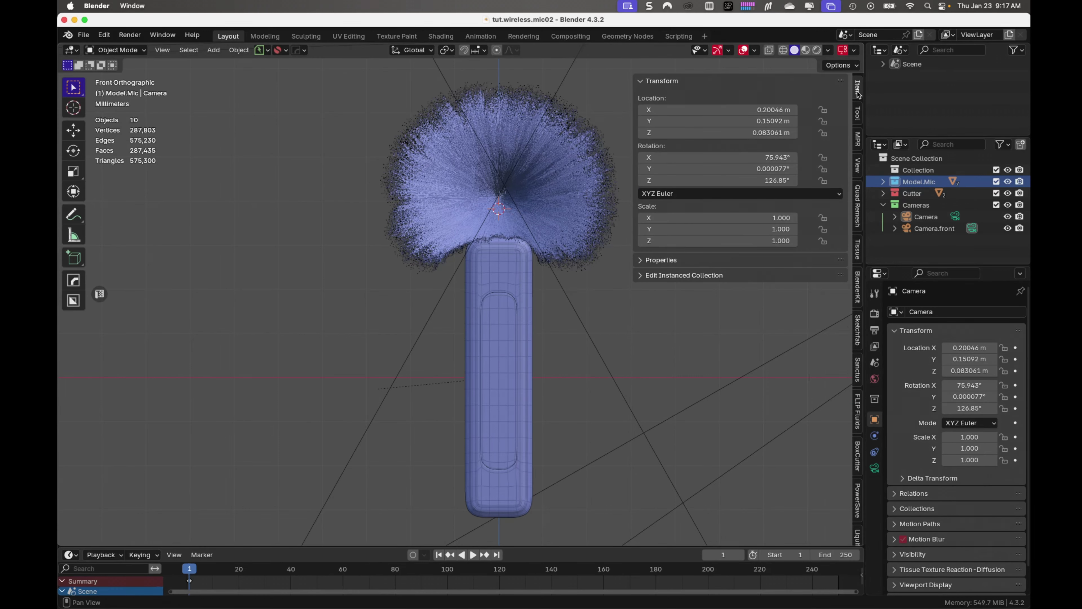
key("n")
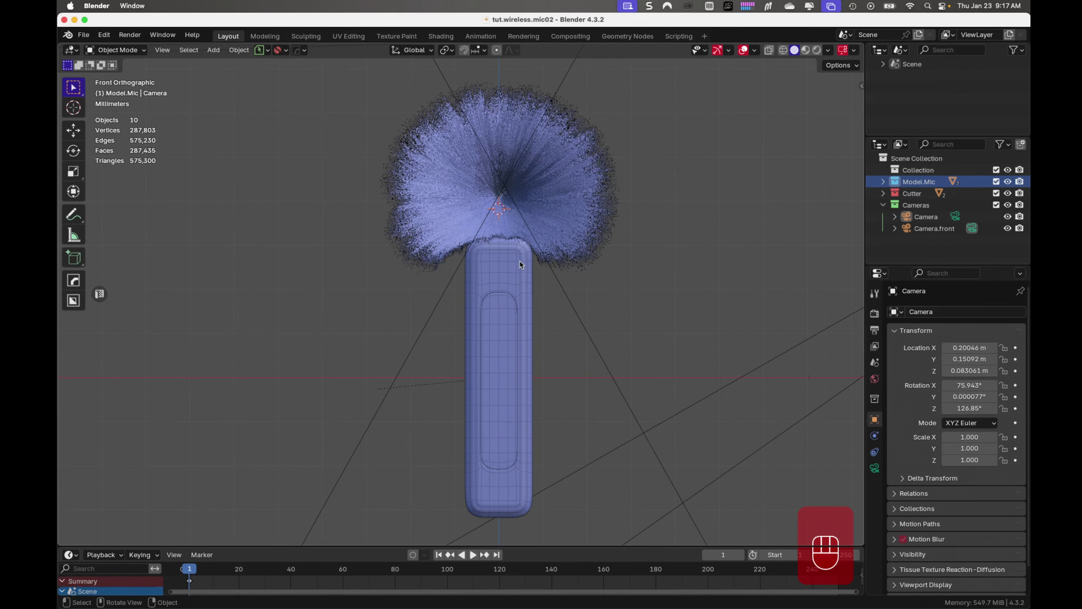
Show the viewport in rendered shading and turn the enlarged timeline area into a Shader Editor with its sidebar hidden.
left_click(816, 50)
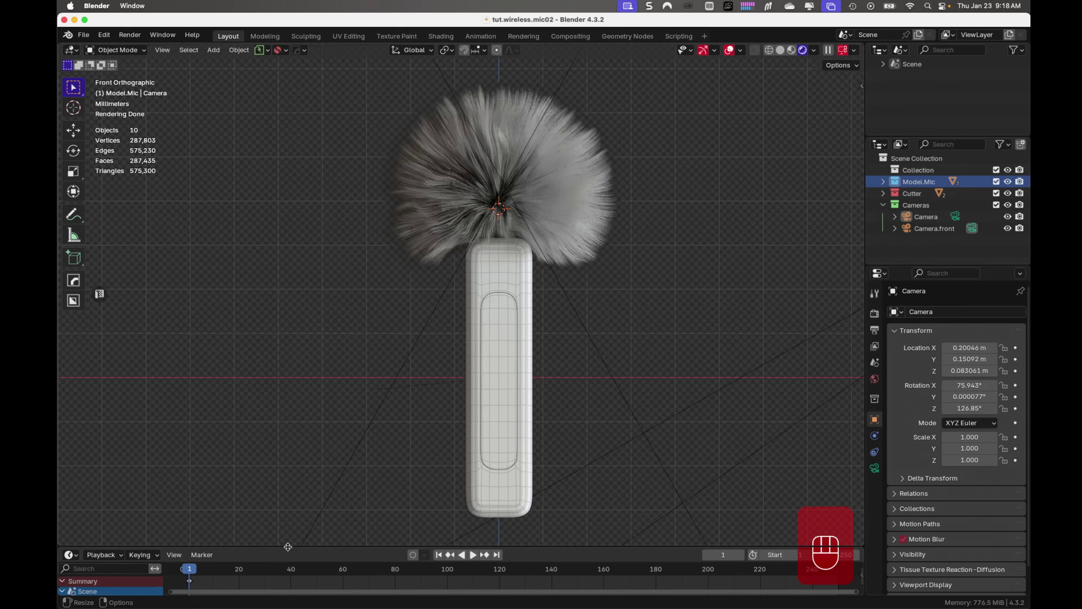
left_click_drag(288, 546, 281, 315)
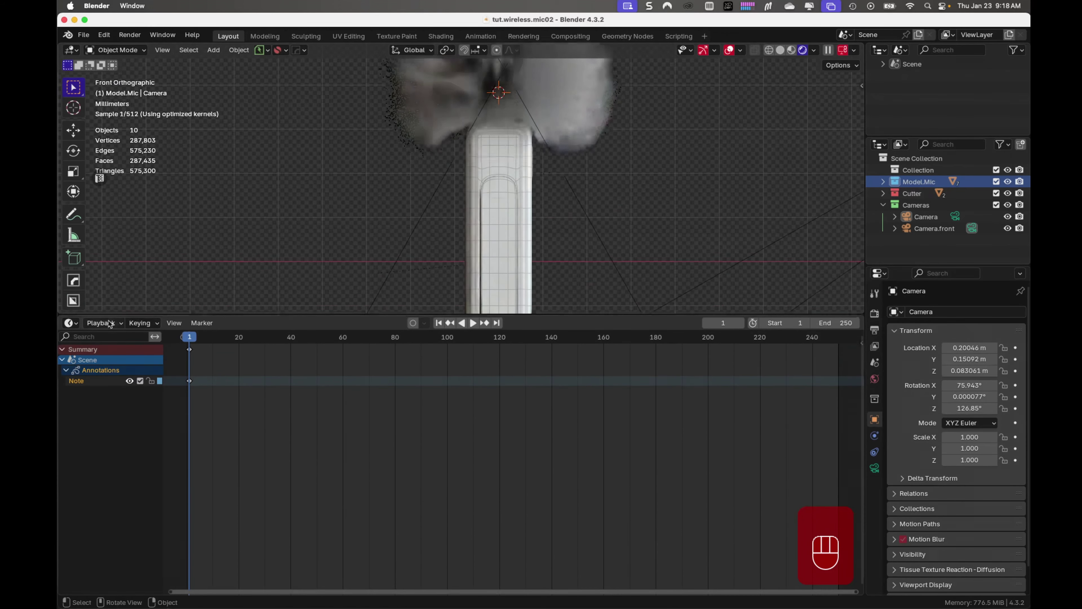
left_click(78, 325)
left_click(92, 430)
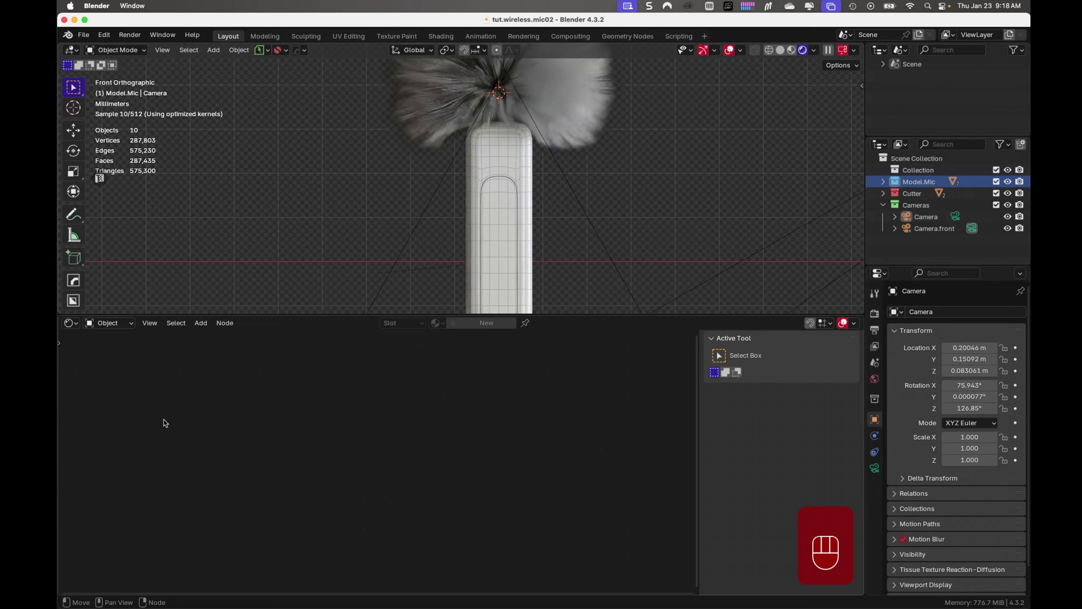
key("n")
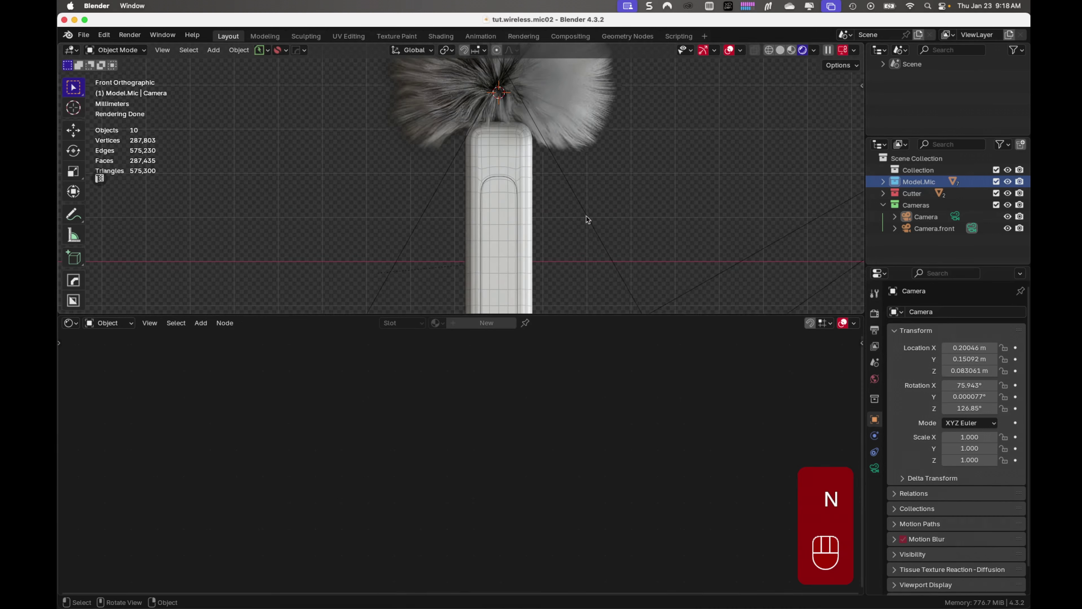
Create a new material on the microphone body and name it Material.body.
left_click(517, 162)
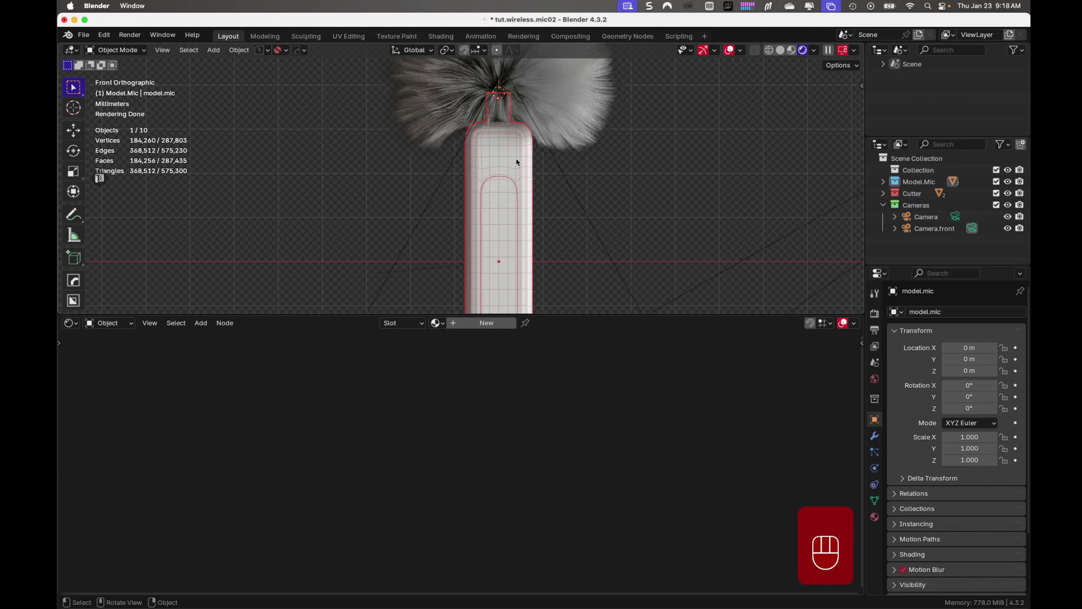
left_click(874, 517)
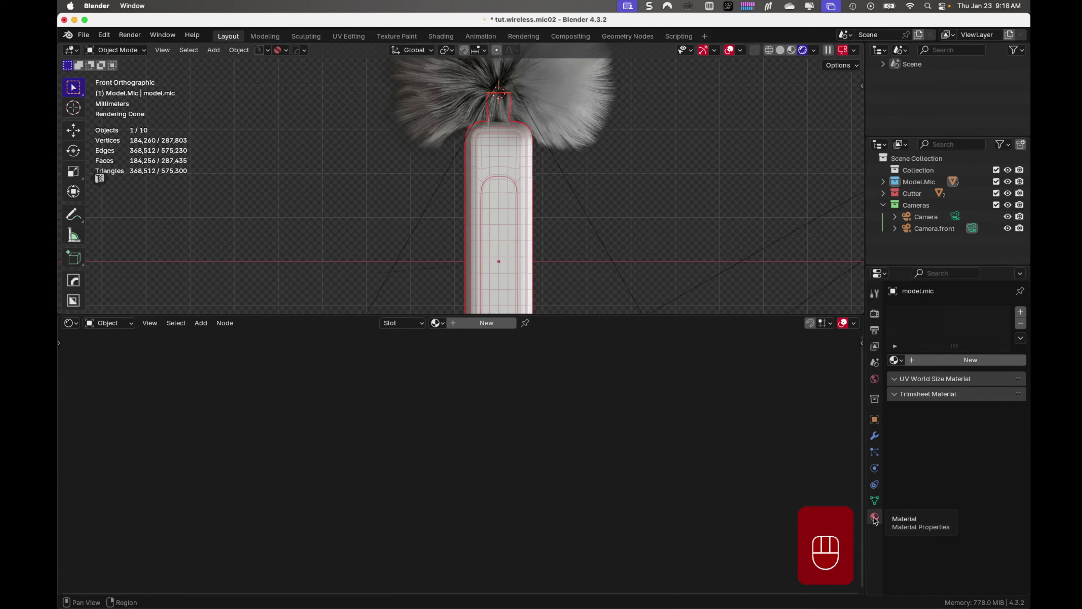
left_click(963, 361)
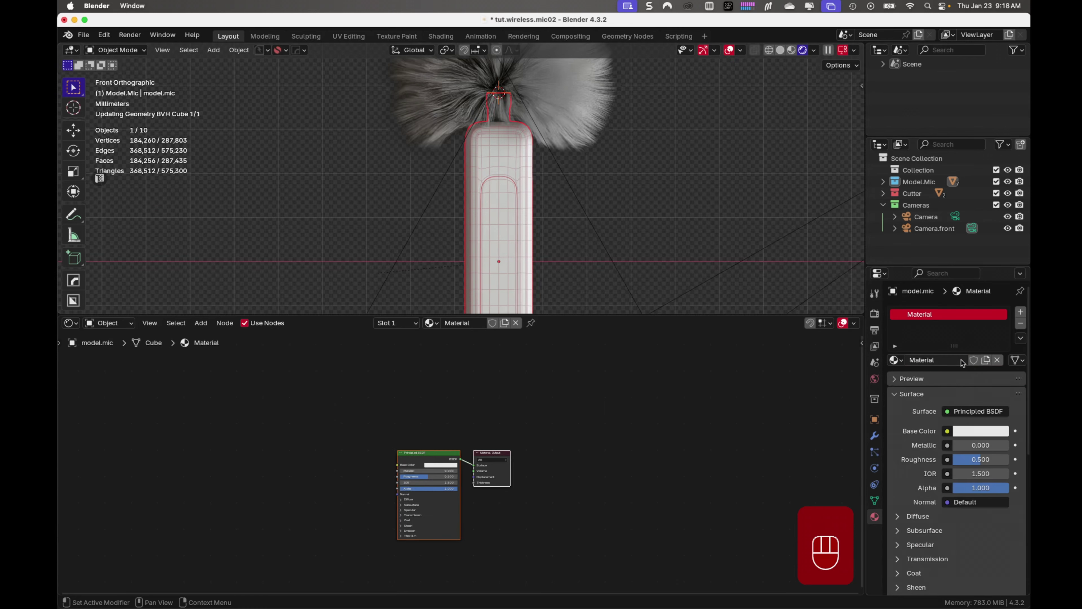
double_click(933, 314)
left_click(940, 315)
type(".")
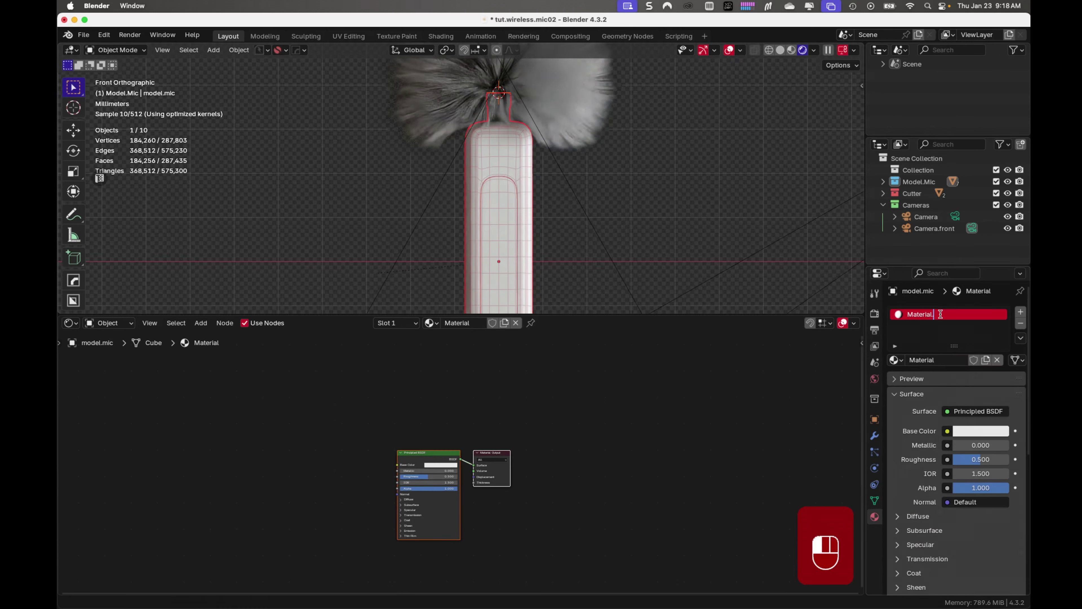
type("body")
key("Return")
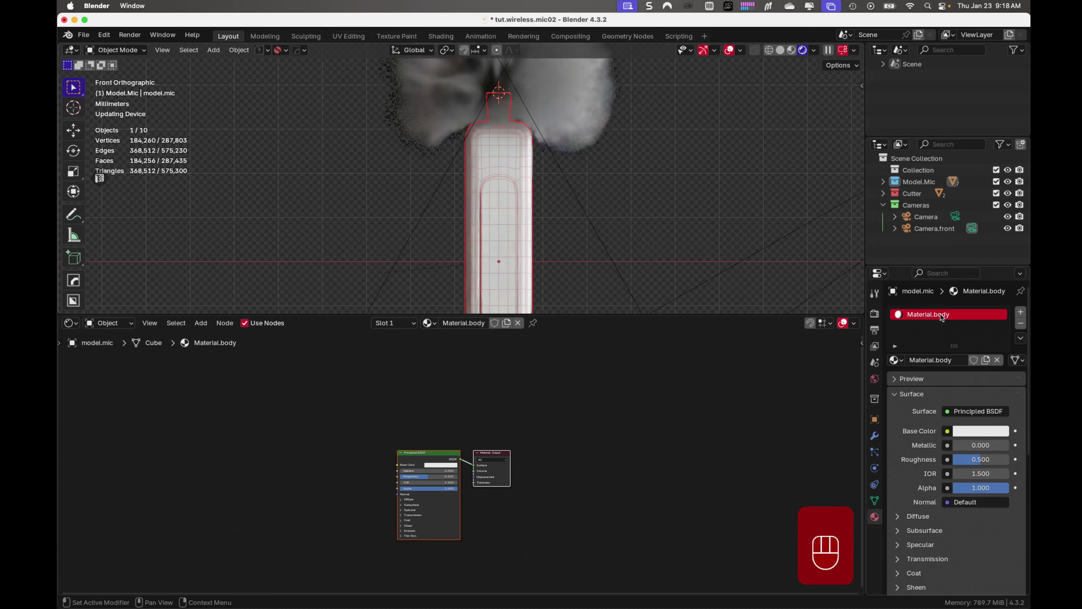
Set the Principled BSDF base color of the body material to hex #2F2F2FFF.
scroll(562, 475, "up", 4)
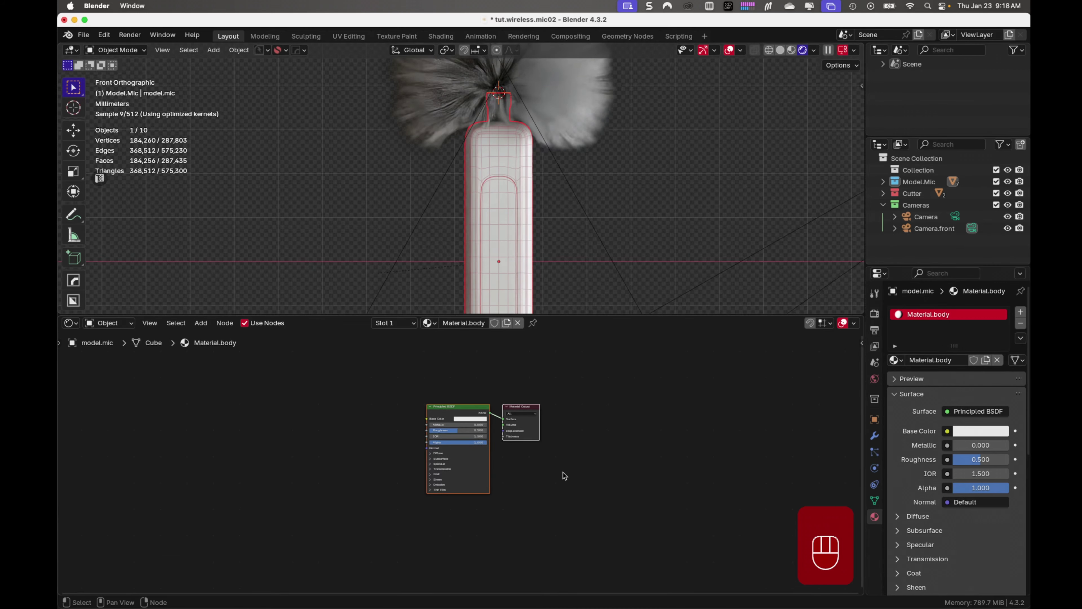
middle_click_drag(562, 475, 573, 503)
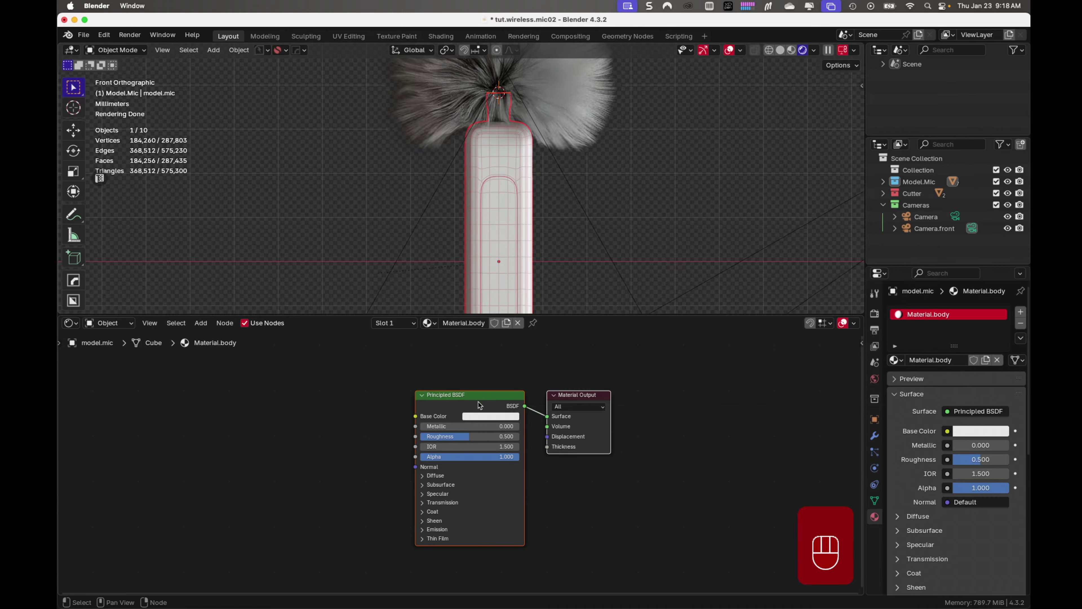
middle_click_drag(606, 507, 643, 502)
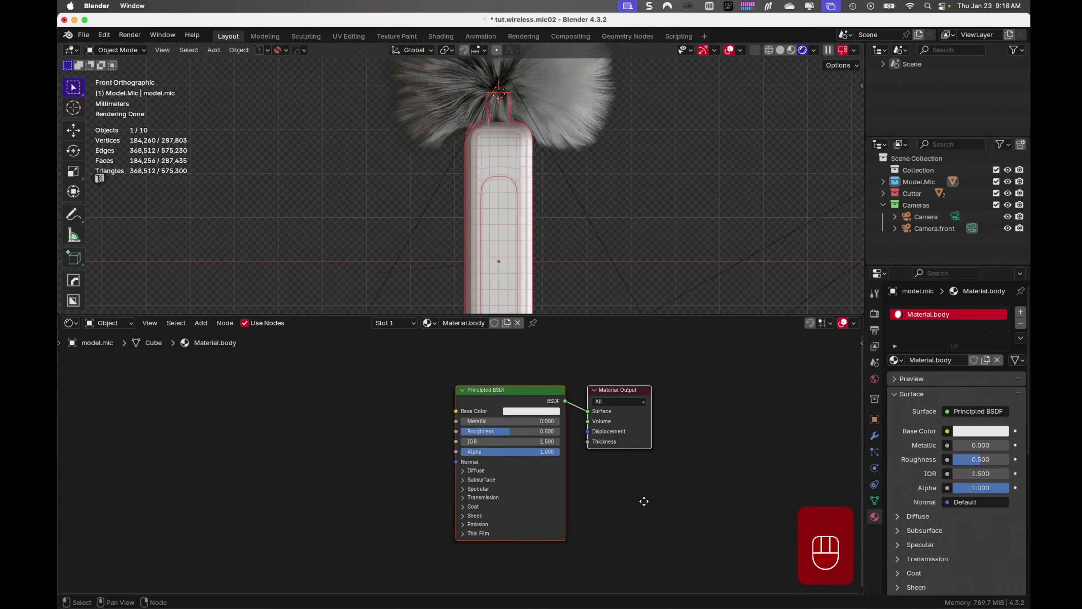
left_click(629, 505)
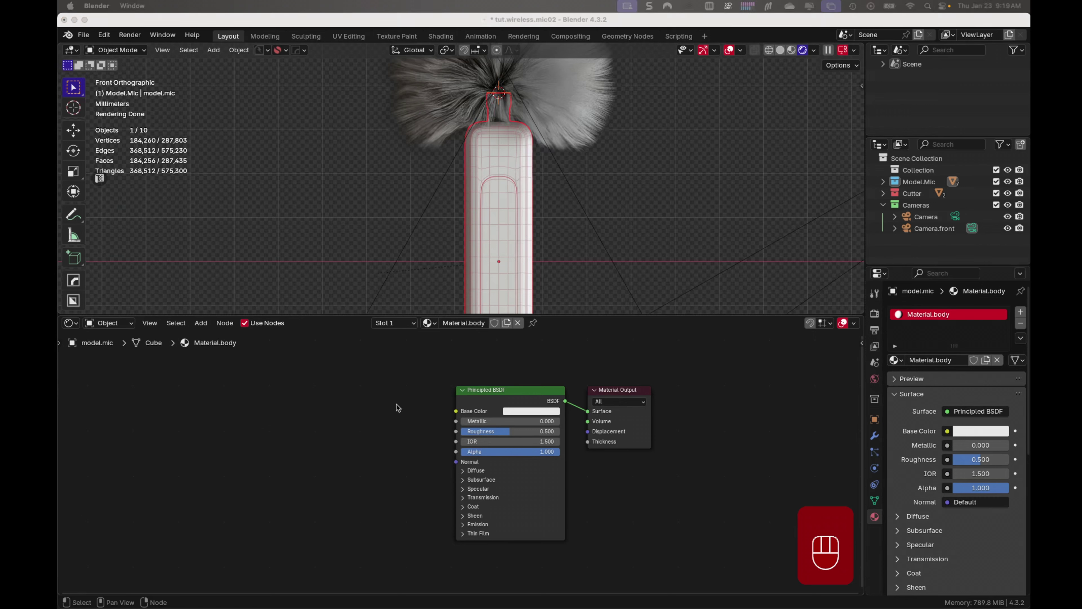
left_click(496, 385)
left_click(438, 428)
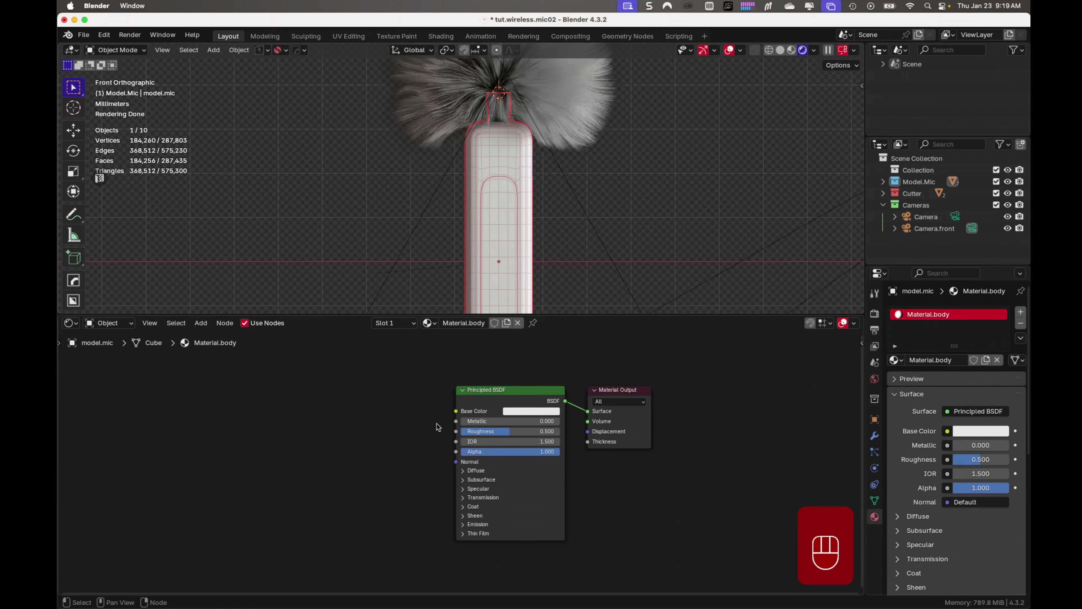
left_click(536, 410)
left_click(546, 397)
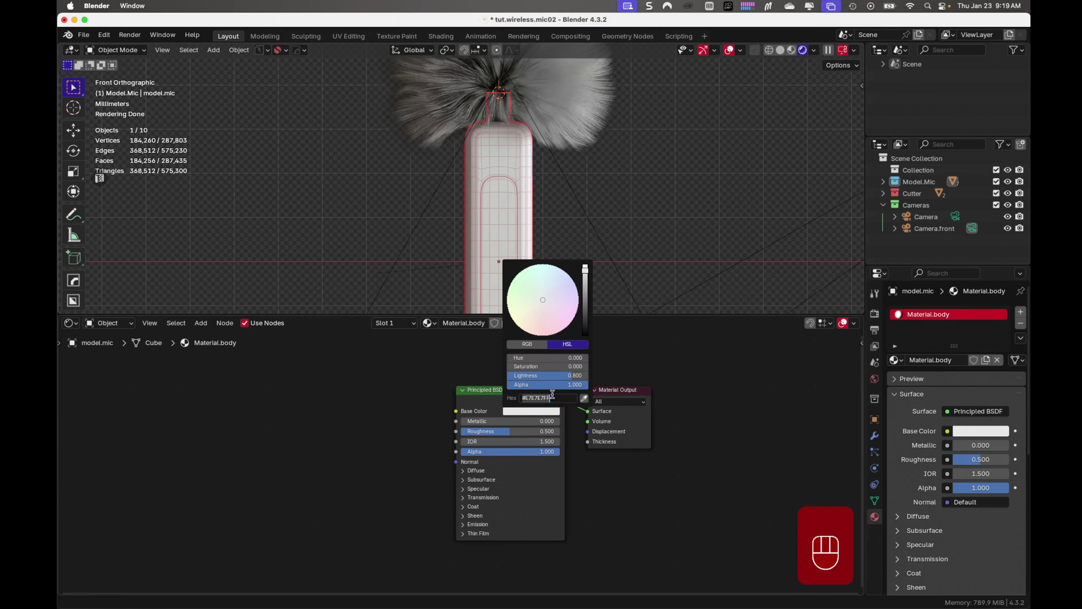
type("#2F2F2FFF")
key("Return")
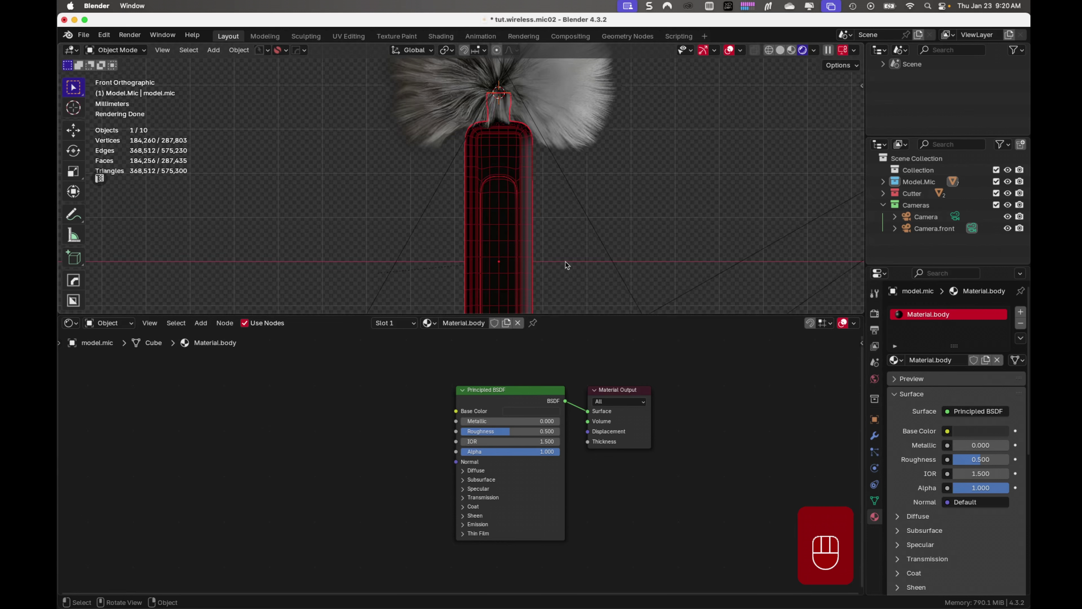
Add a Bump node in front of the Principled BSDF node in the body material.
middle_click_drag(619, 203, 574, 225)
scroll(575, 225, "up", 3)
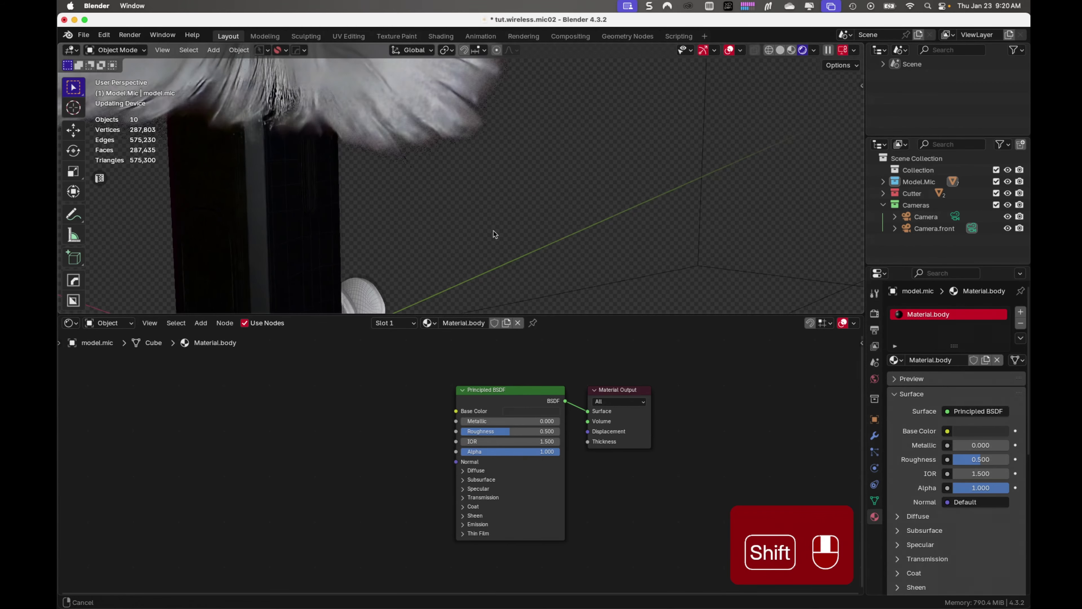
middle_click_drag(493, 234, 610, 257, "shift")
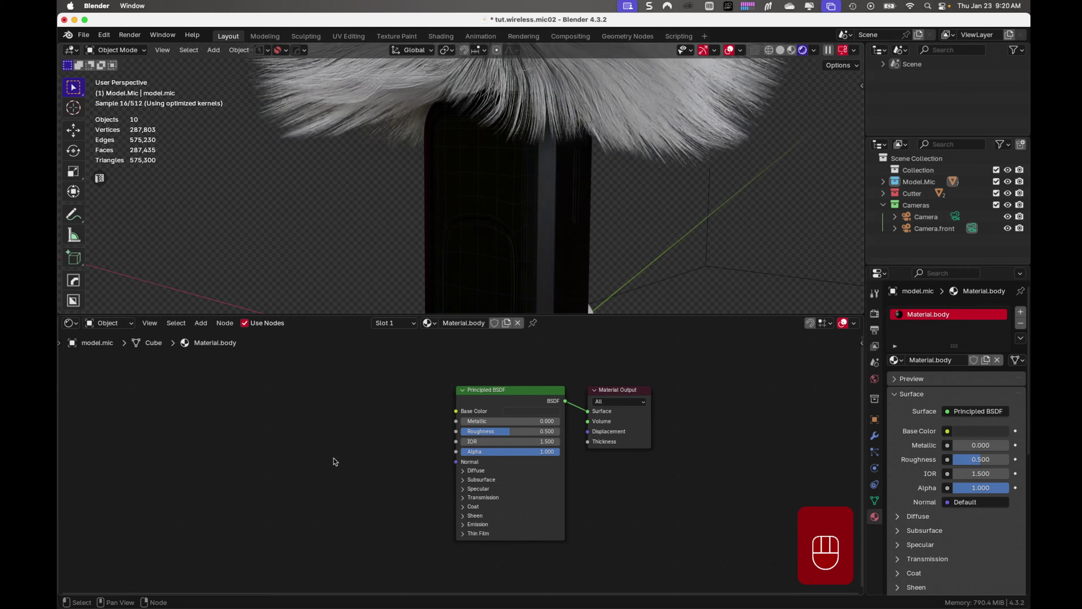
key("shift")
key("shift+a")
type("bump")
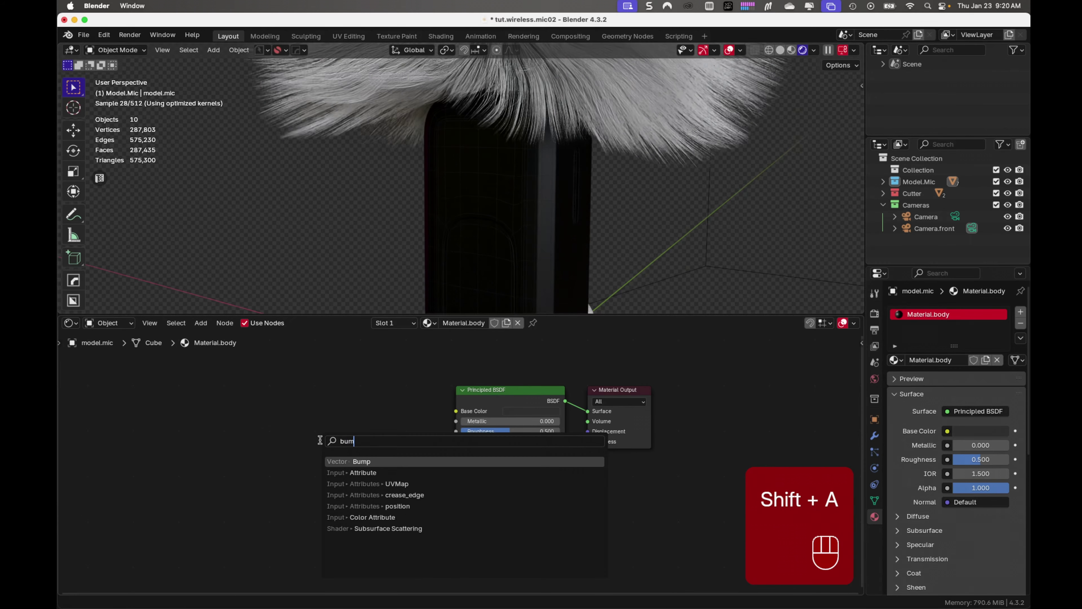
key("Return")
left_click(336, 417)
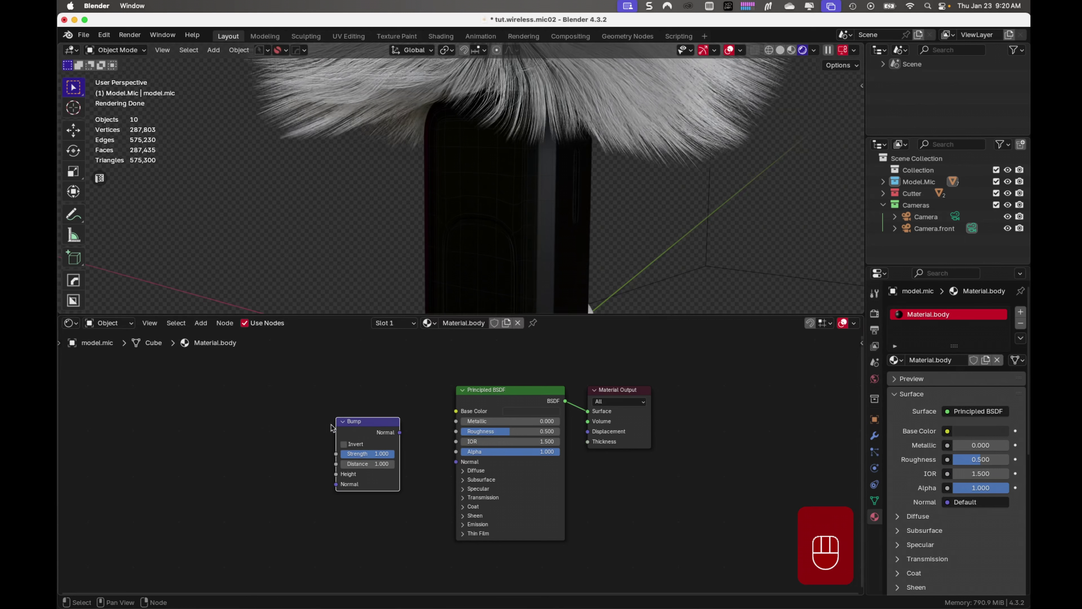
Add a Color Ramp node before the Bump node and a Noise Texture node before the Color Ramp.
key("shift+a")
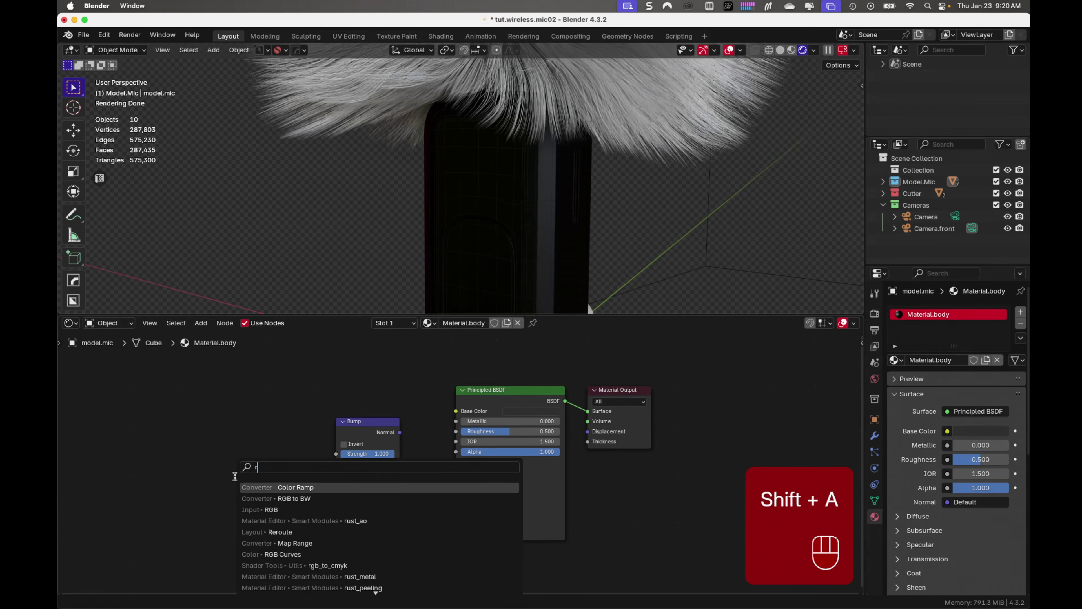
left_click(236, 474)
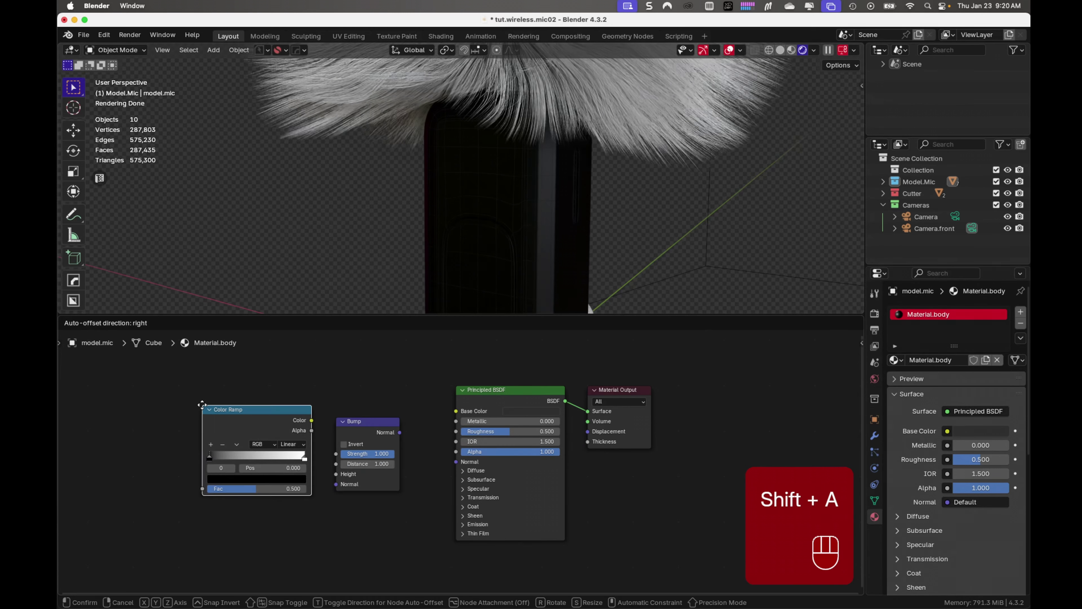
left_click(202, 404)
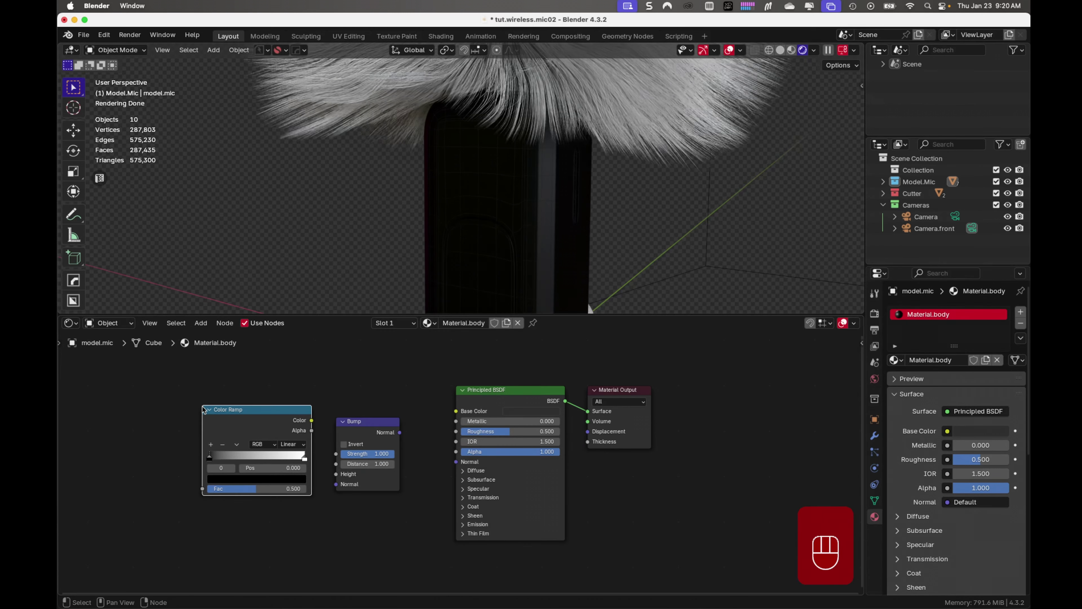
left_click(145, 455)
key("shift+a")
type("noise")
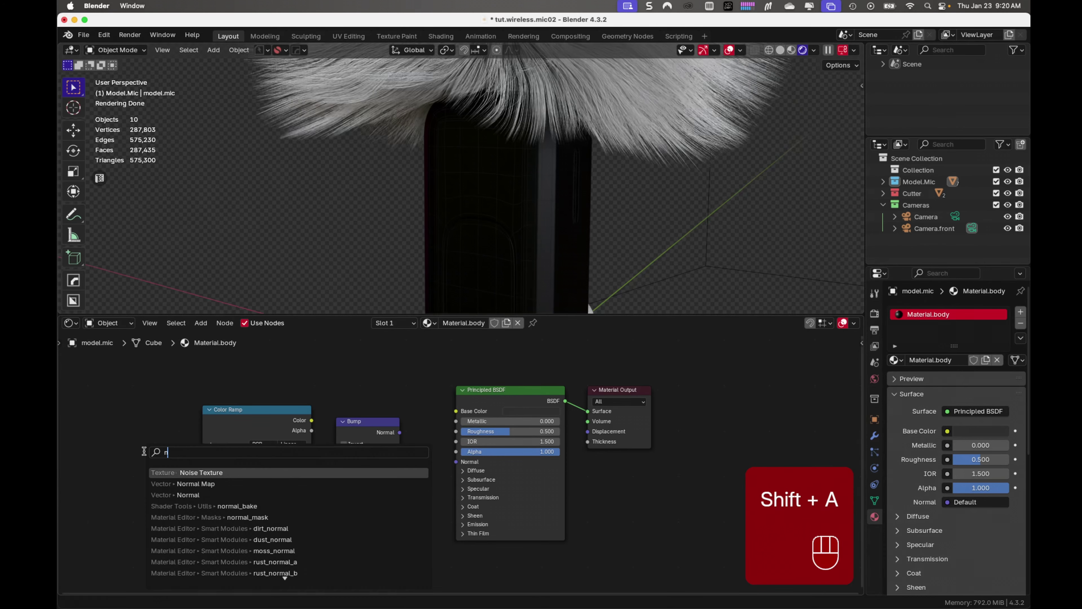
key("Return")
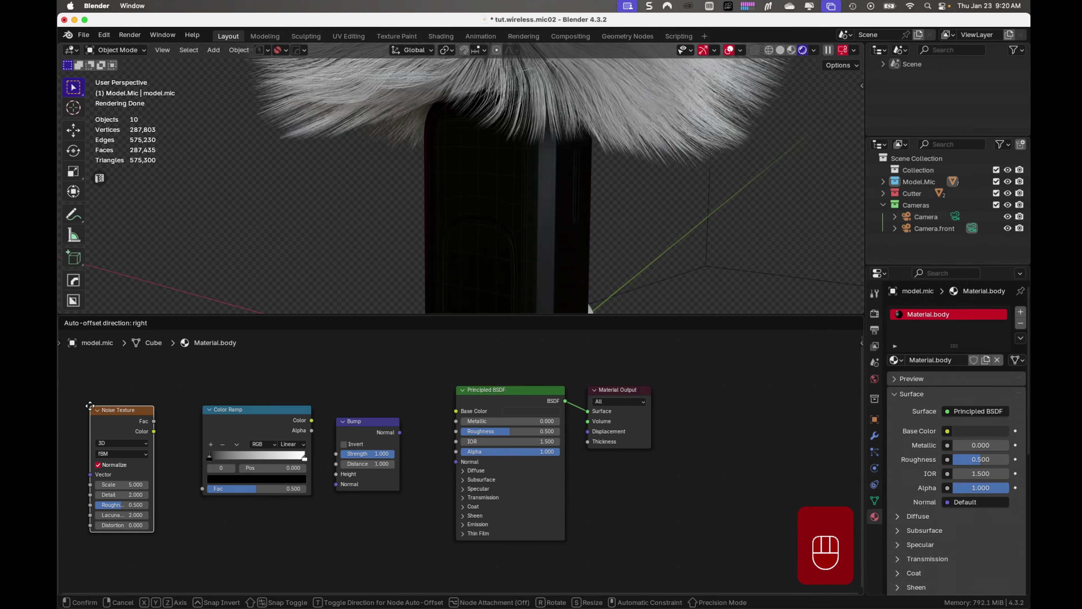
left_click(96, 403)
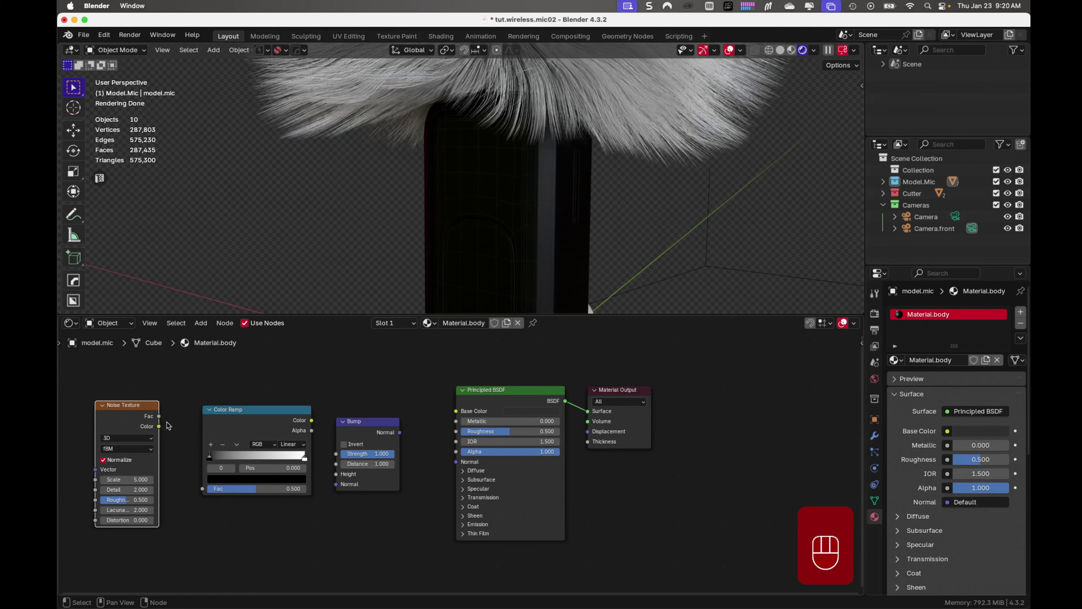
Connect Noise Texture Fac to Color Ramp Fac, Color Ramp Color to Bump Height, and Bump Normal to the Principled BSDF Normal.
left_click_drag(158, 416, 202, 489)
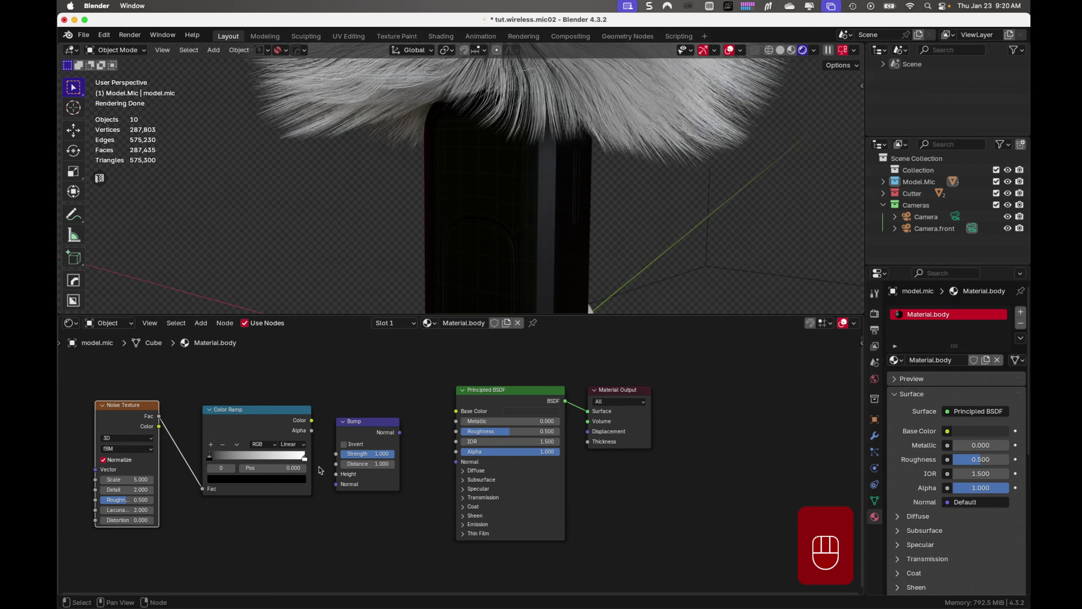
left_click_drag(312, 421, 337, 475)
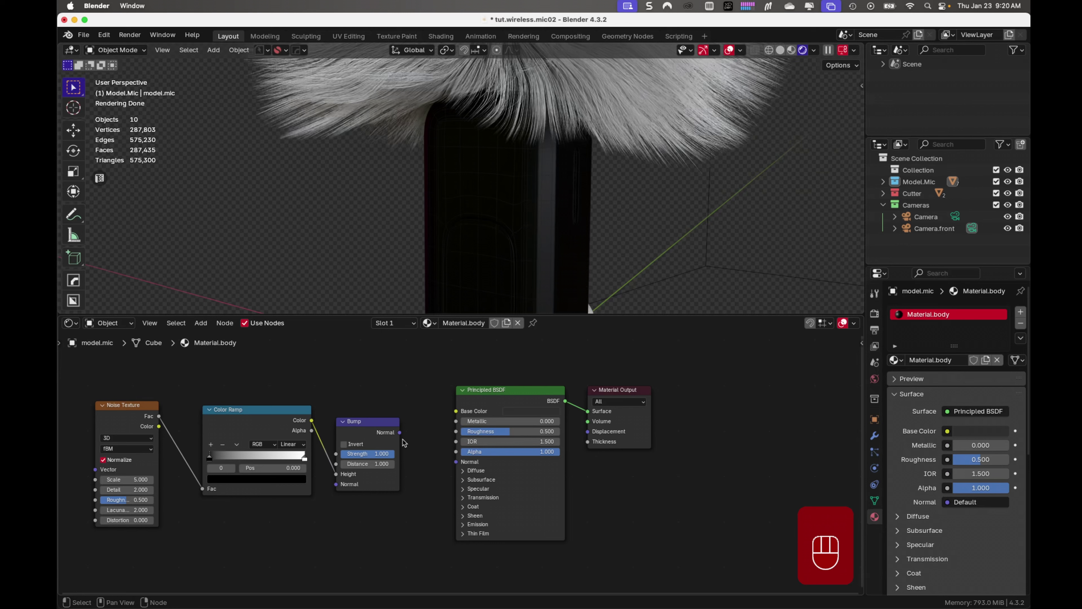
left_click_drag(377, 424, 456, 461)
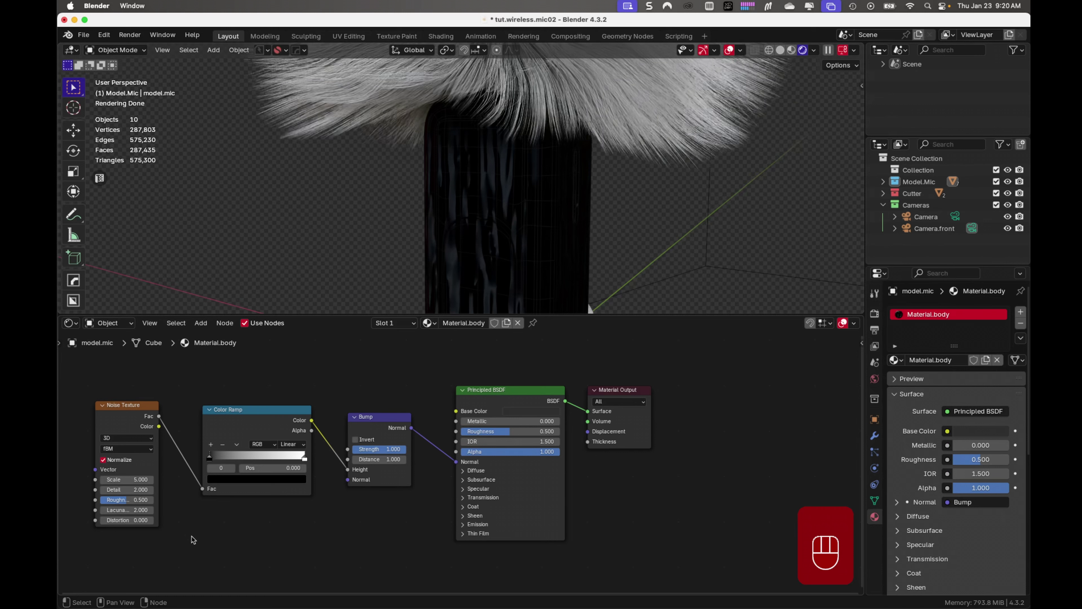
Add Texture Coordinate and Mapping nodes feeding the Noise Texture's Vector input in the body material.
middle_click_drag(191, 538, 361, 525)
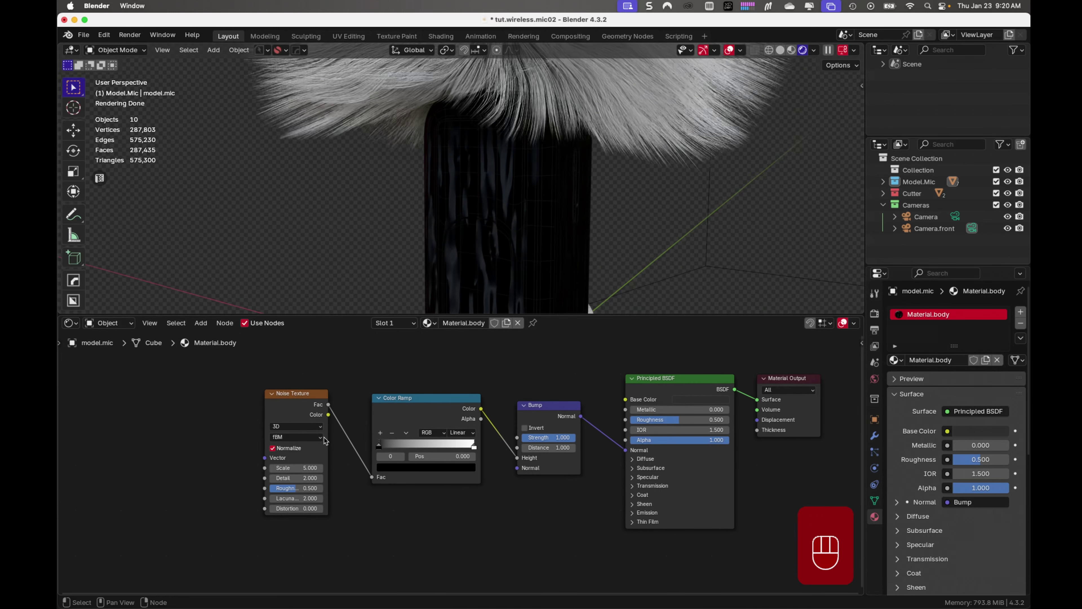
left_click(299, 393)
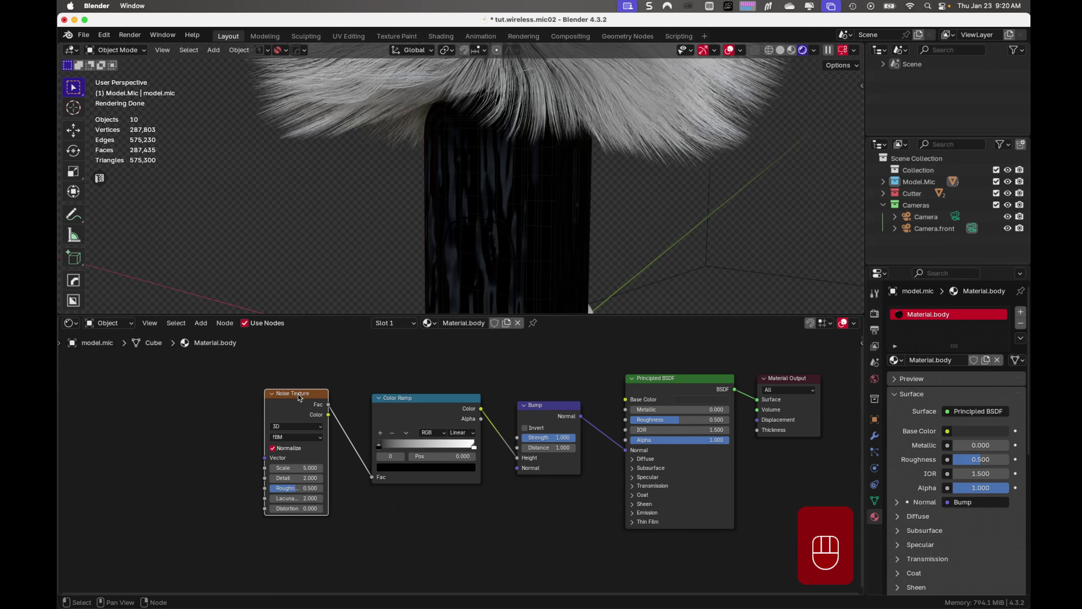
key("ctrl+t")
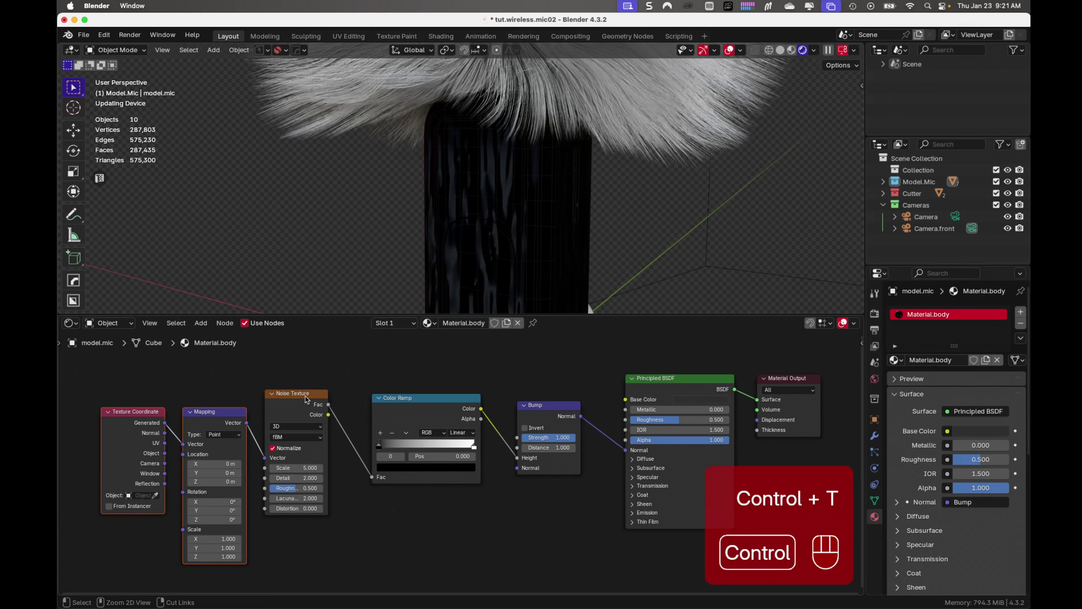
left_click(316, 554)
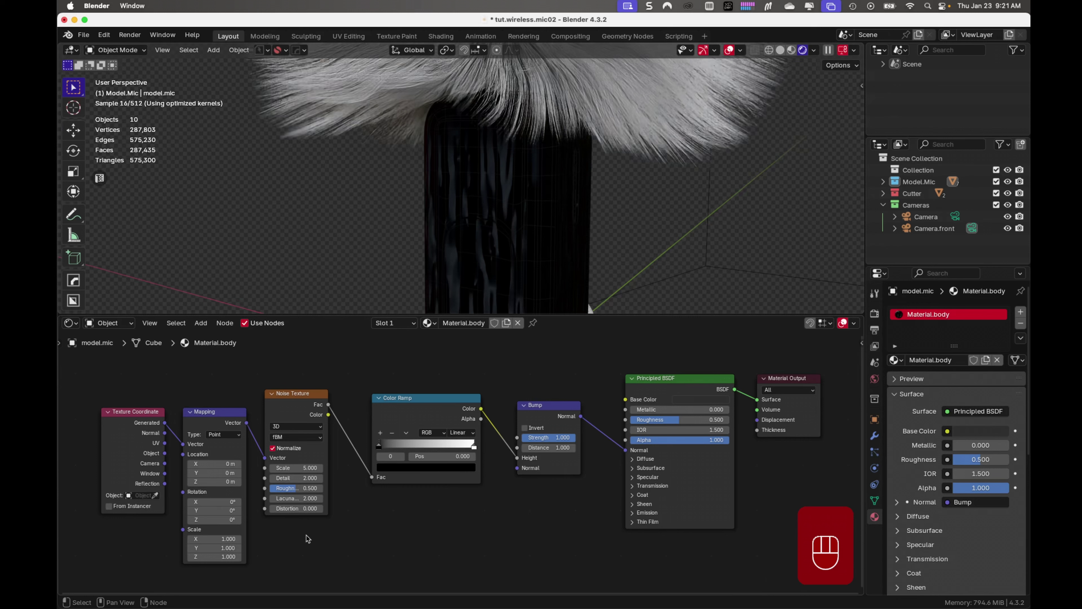
Set the Noise Texture's scale to 400 and its detail to 12.
scroll(308, 538, "up", 2)
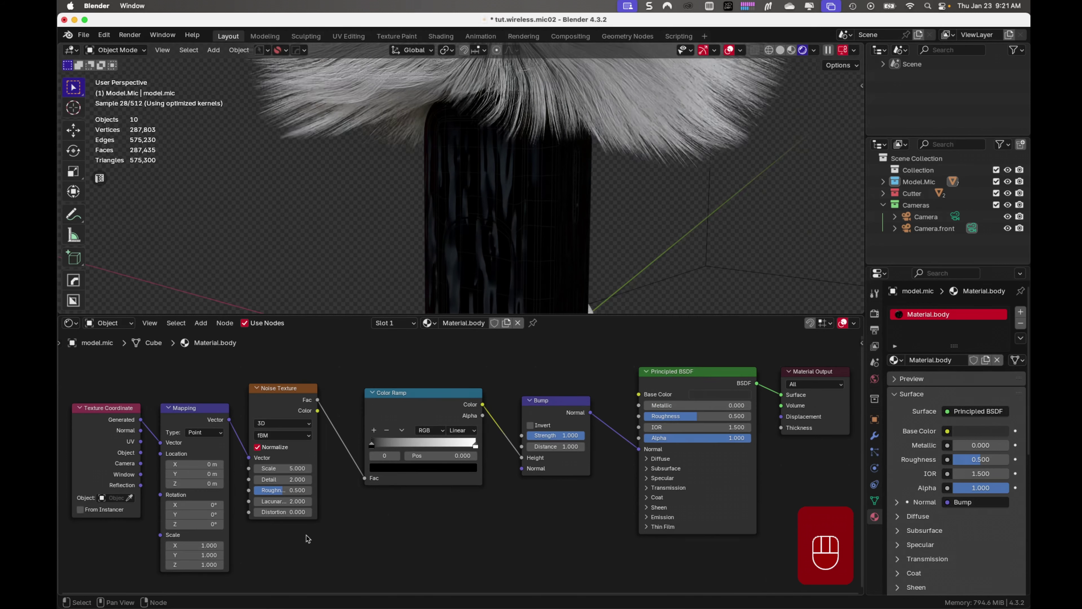
middle_click_drag(527, 171, 643, 138)
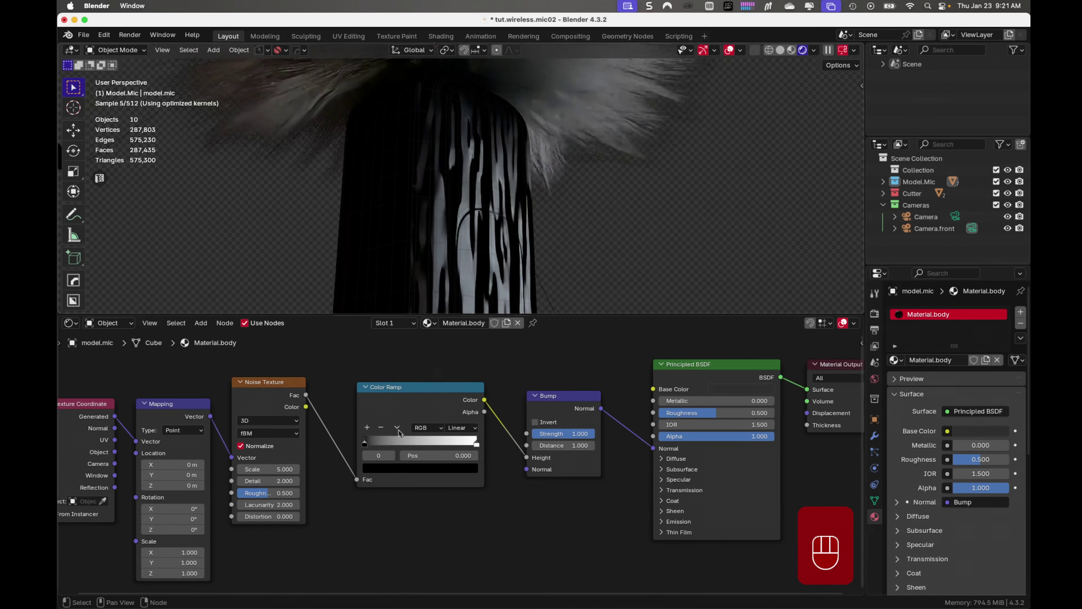
double_click(275, 469)
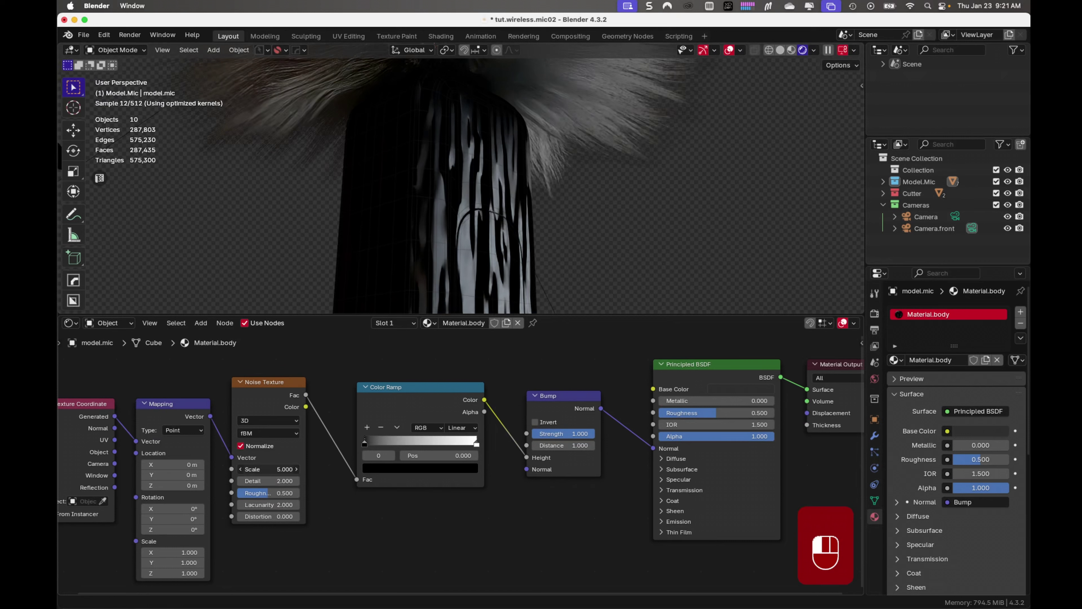
type("400")
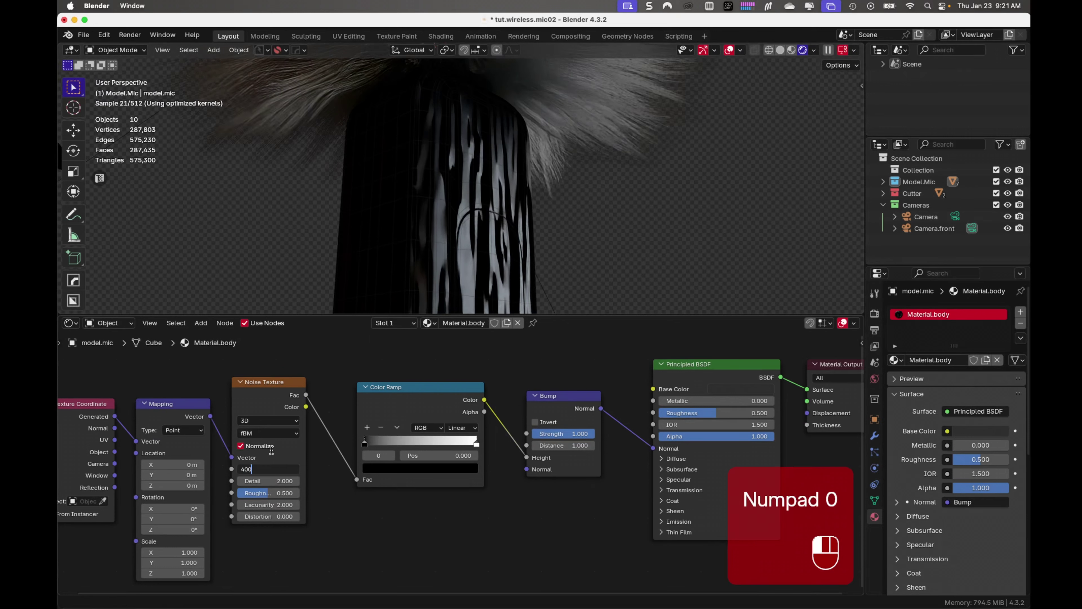
key("Return")
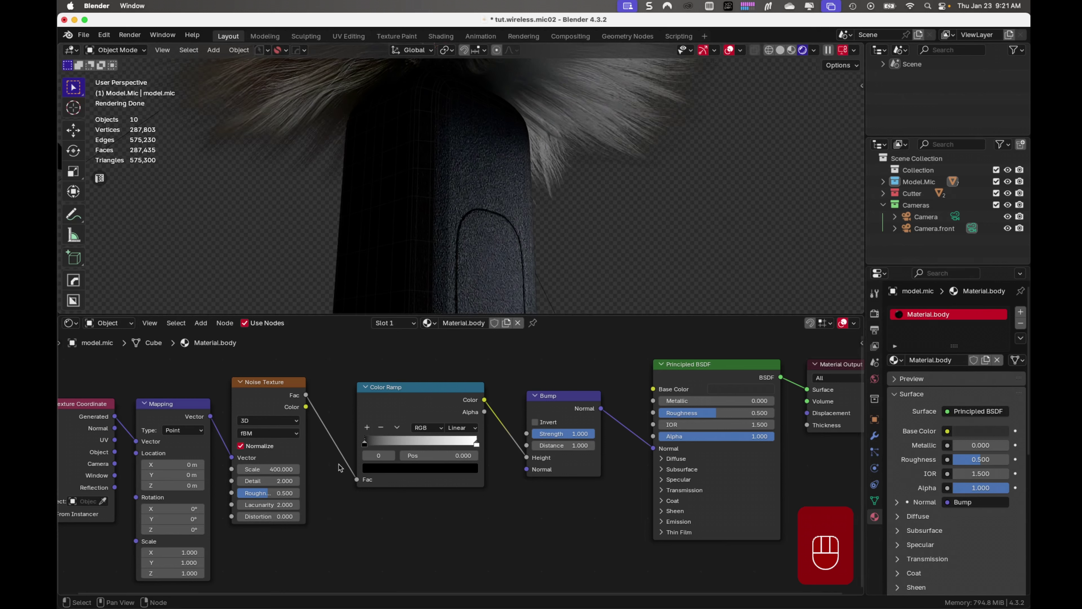
left_click(278, 481)
key("Return")
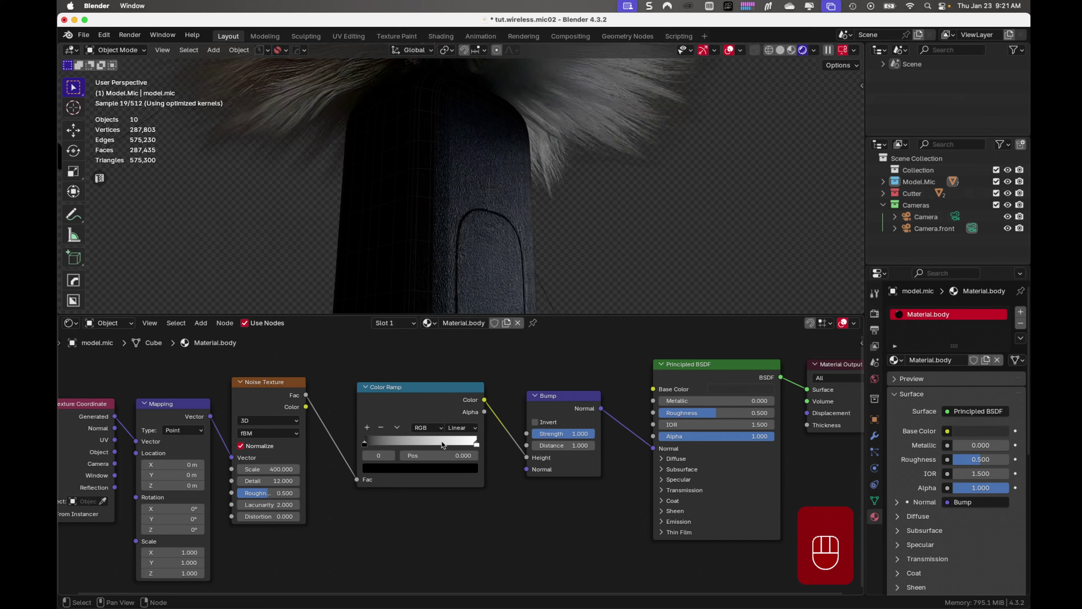
Move the Color Ramp's white stop to position 0.486.
left_click(476, 445)
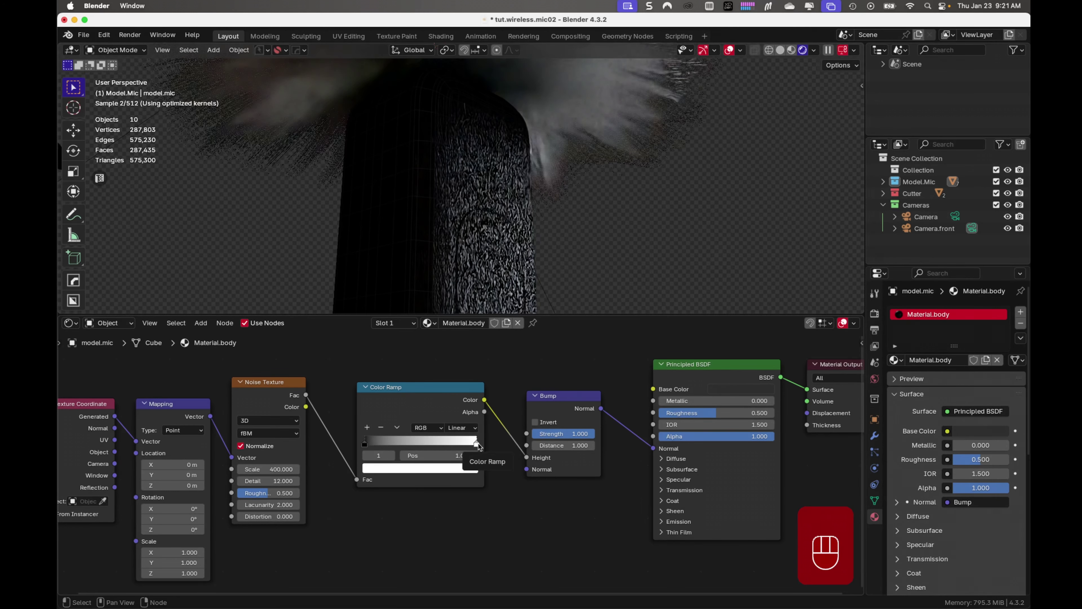
left_click_drag(478, 444, 420, 447)
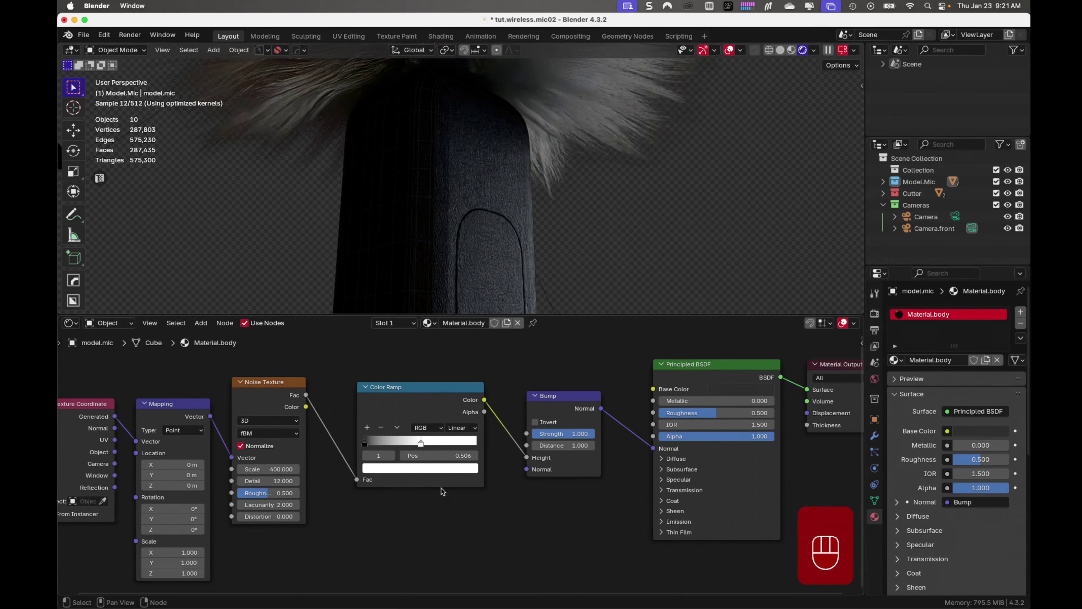
left_click(453, 459)
type(".")
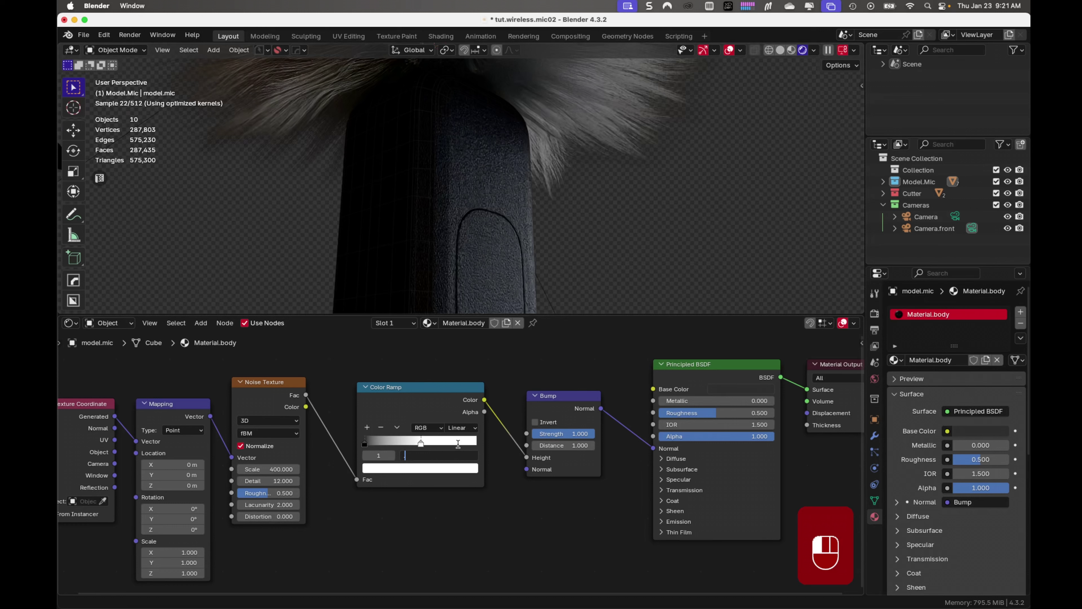
type("486")
key("Return")
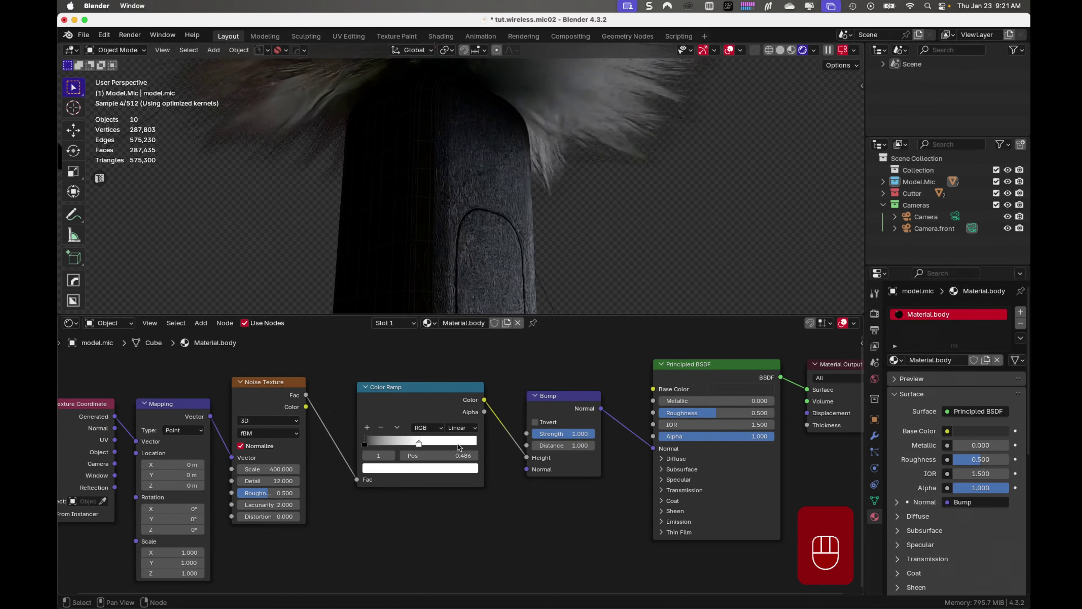
Set the Bump node's strength to 0.111.
left_click(587, 433)
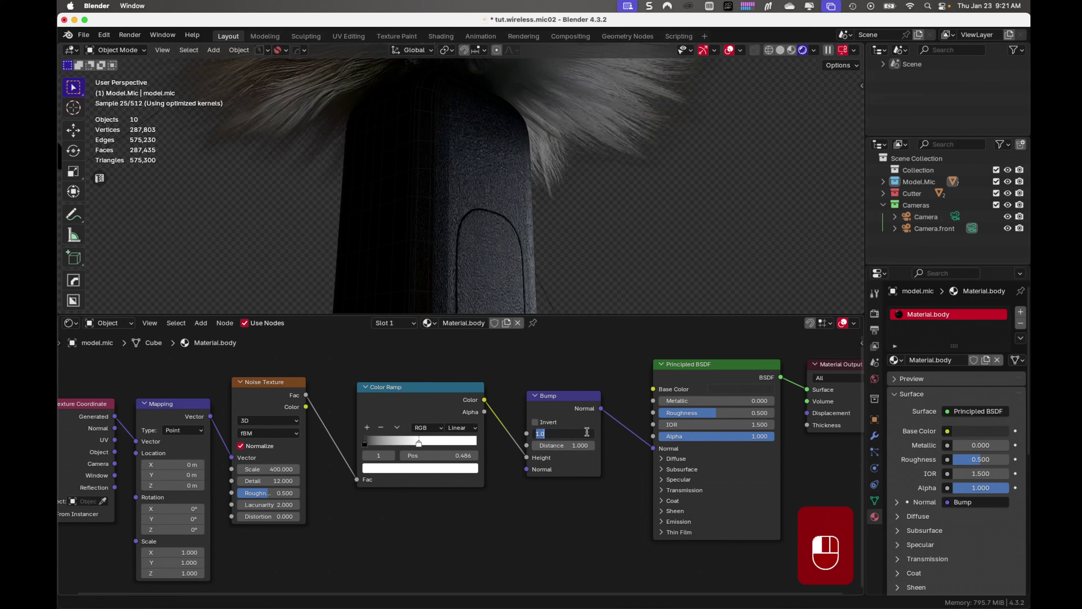
type("0.111")
key("Return")
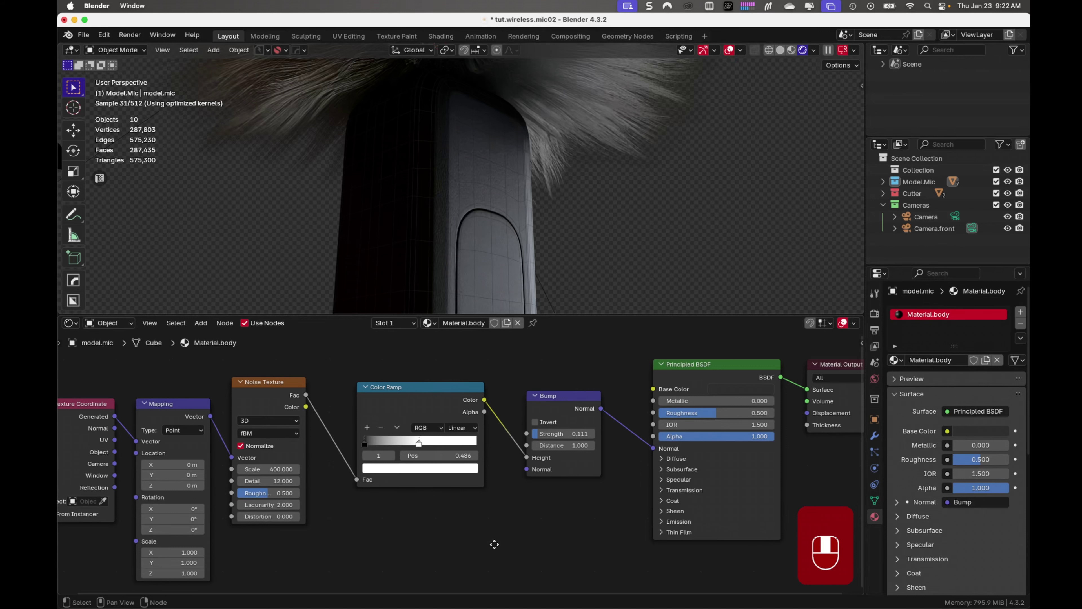
Assign the existing Material.body to the round clip base, model.mic.clip, on the back of the microphone.
middle_click_drag(493, 545, 527, 525)
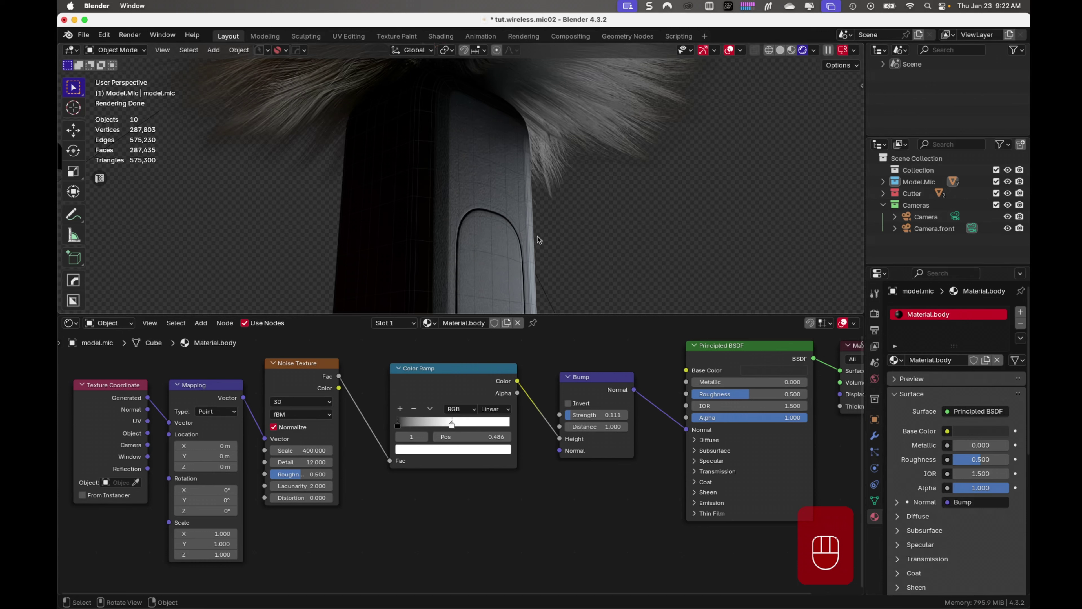
middle_click_drag(537, 236, 498, 243)
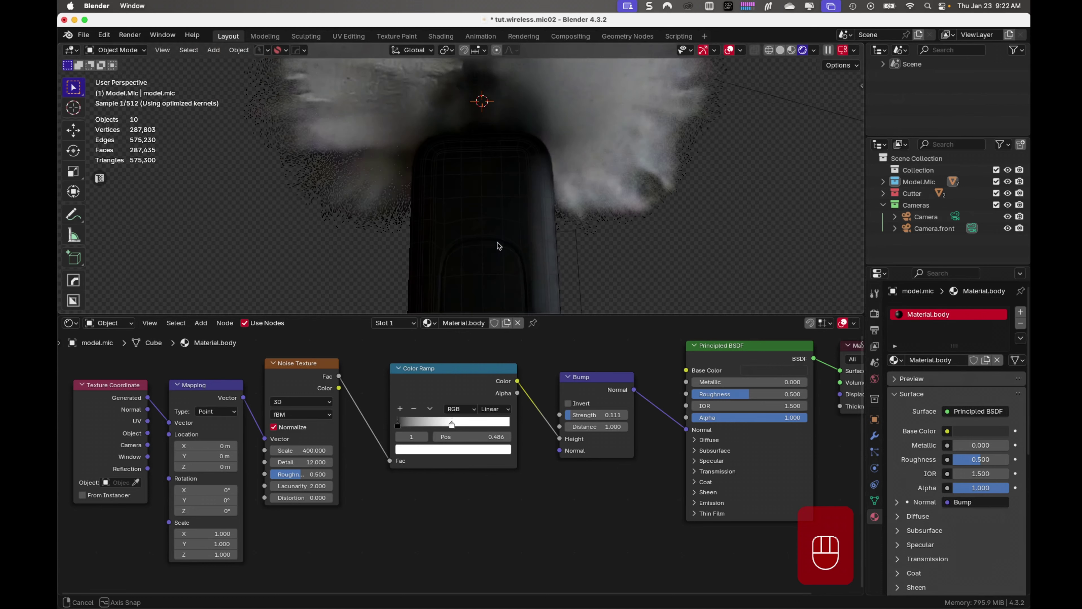
middle_click_drag(590, 260, 469, 256)
middle_click_drag(629, 239, 481, 175, "shift")
left_click(487, 165)
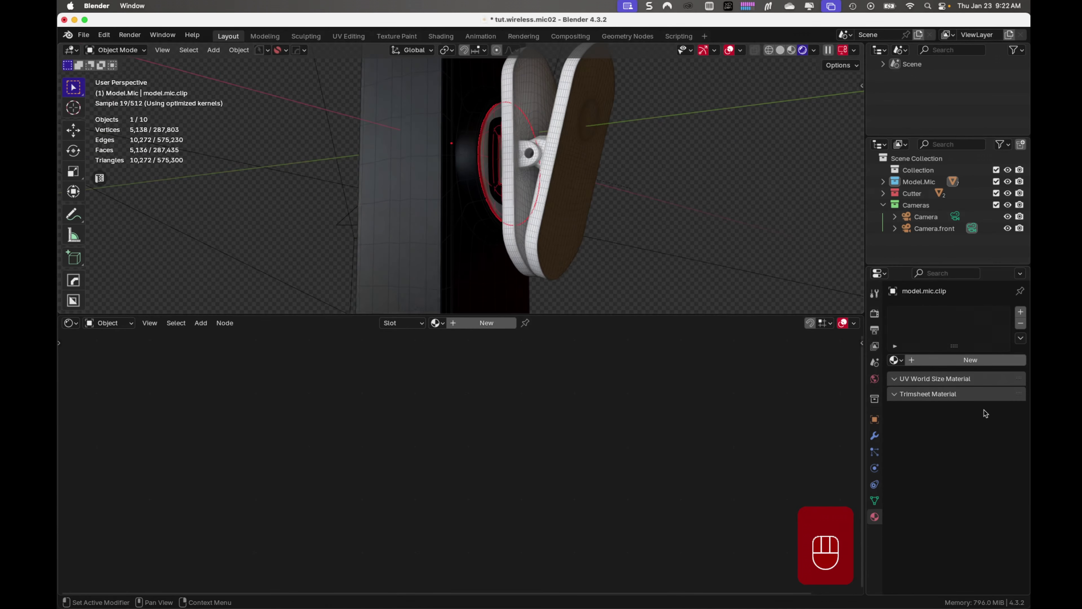
left_click(440, 323)
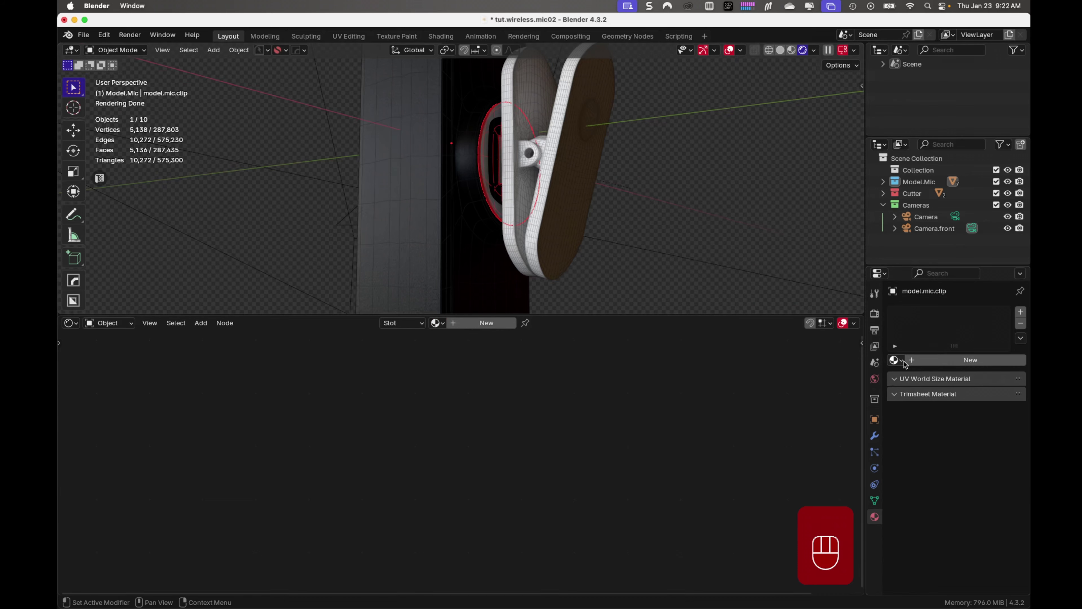
left_click(895, 360)
left_click(852, 379)
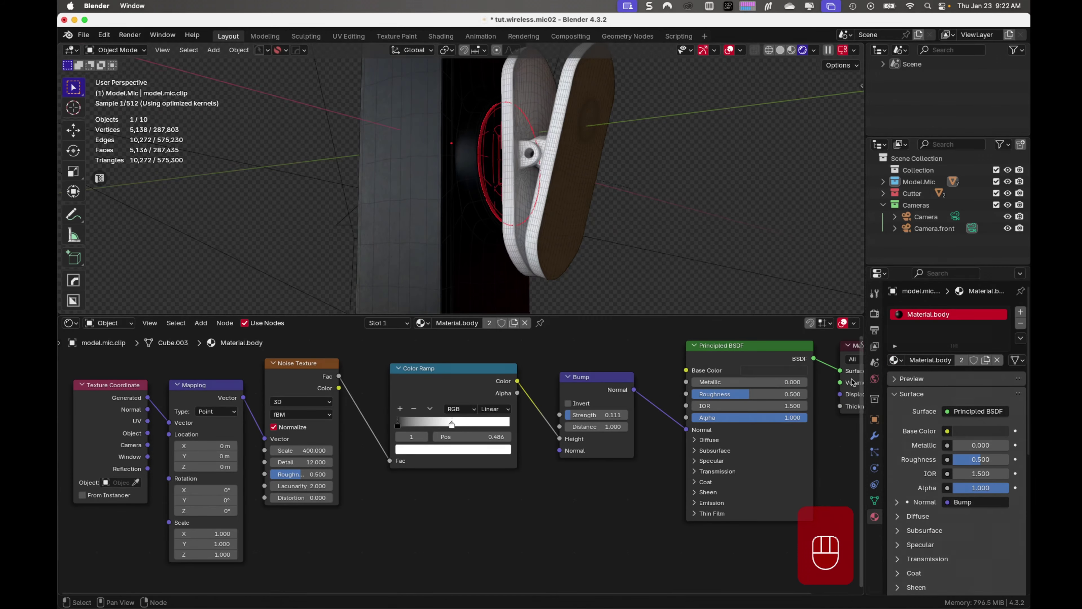
Assign Material.body to both clip plates, model.mic.clip.bottom and model.mic.clip.top, and clear the selection.
left_click(511, 252)
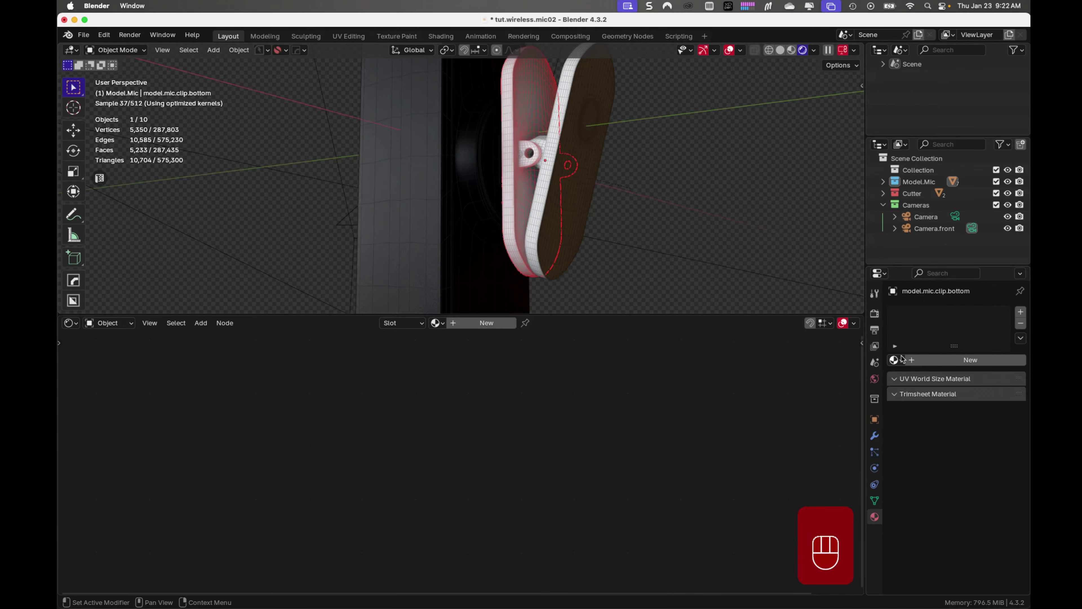
left_click(894, 360)
left_click(724, 376)
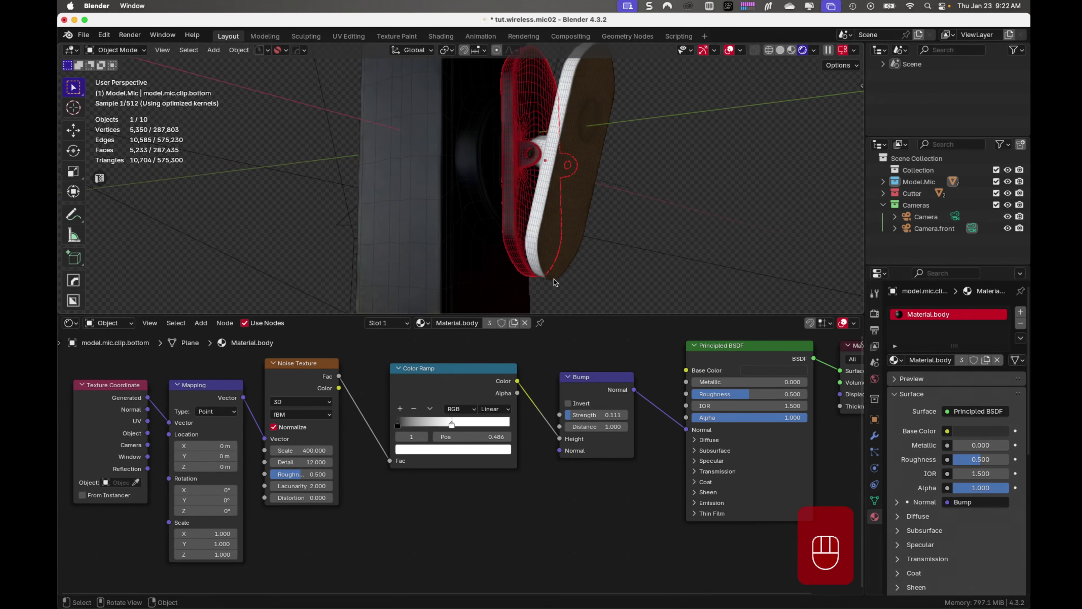
left_click(583, 213)
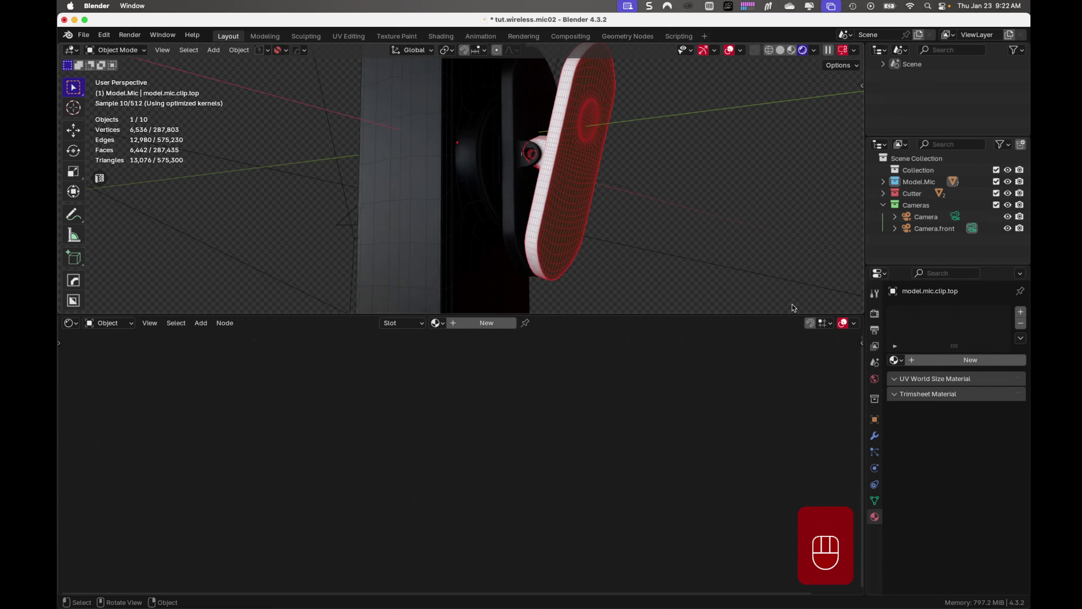
left_click(895, 360)
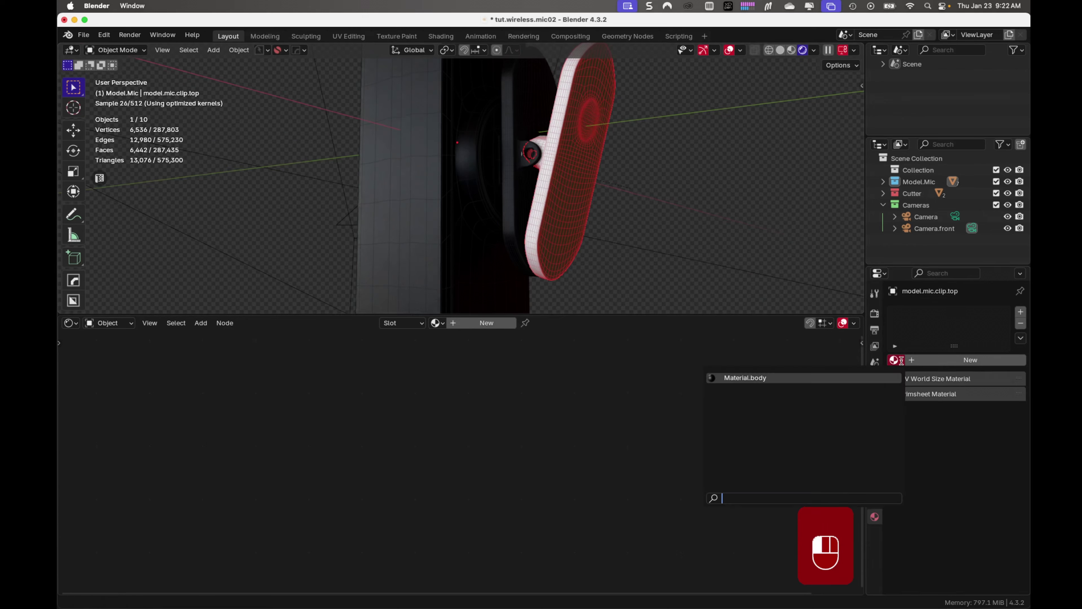
left_click(863, 379)
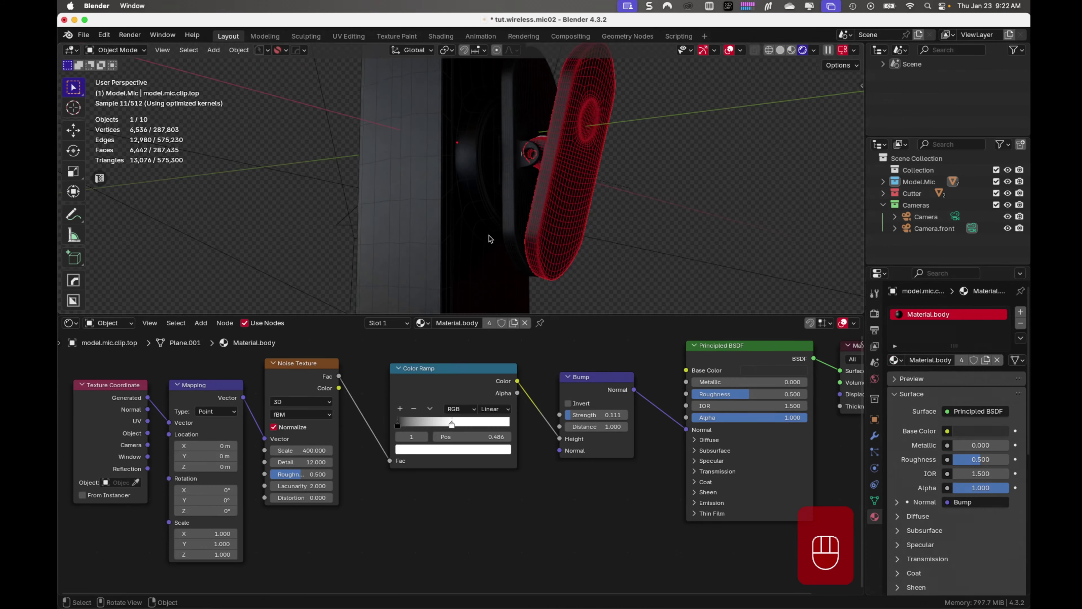
left_click(607, 274)
Show the microphone body in solid shading from the front orthographic view and enlarge the 3D viewport.
middle_click_drag(574, 266, 645, 233)
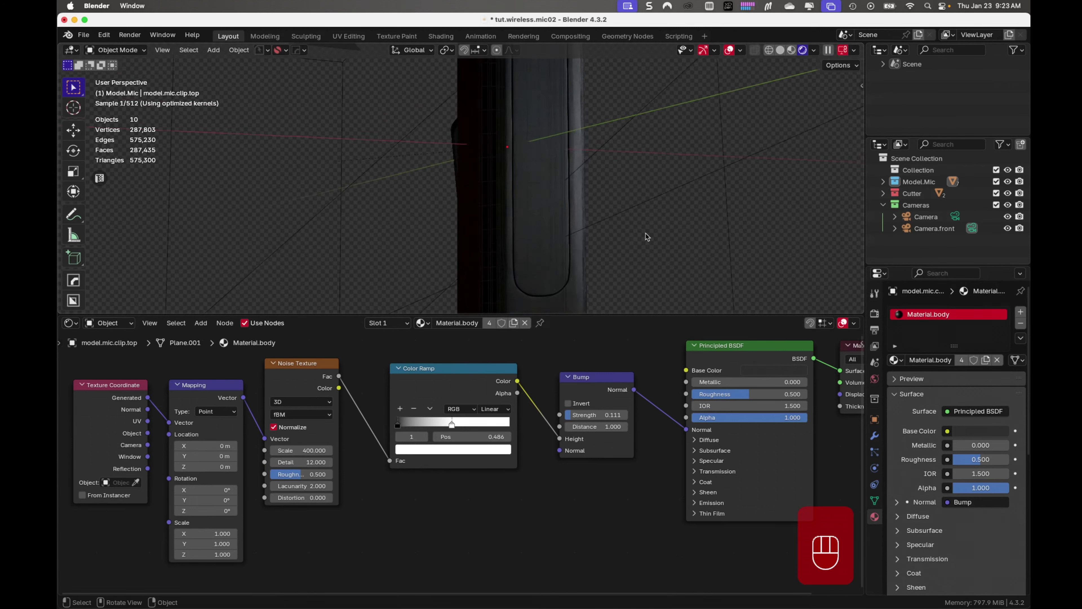
scroll(645, 233, "left", 10)
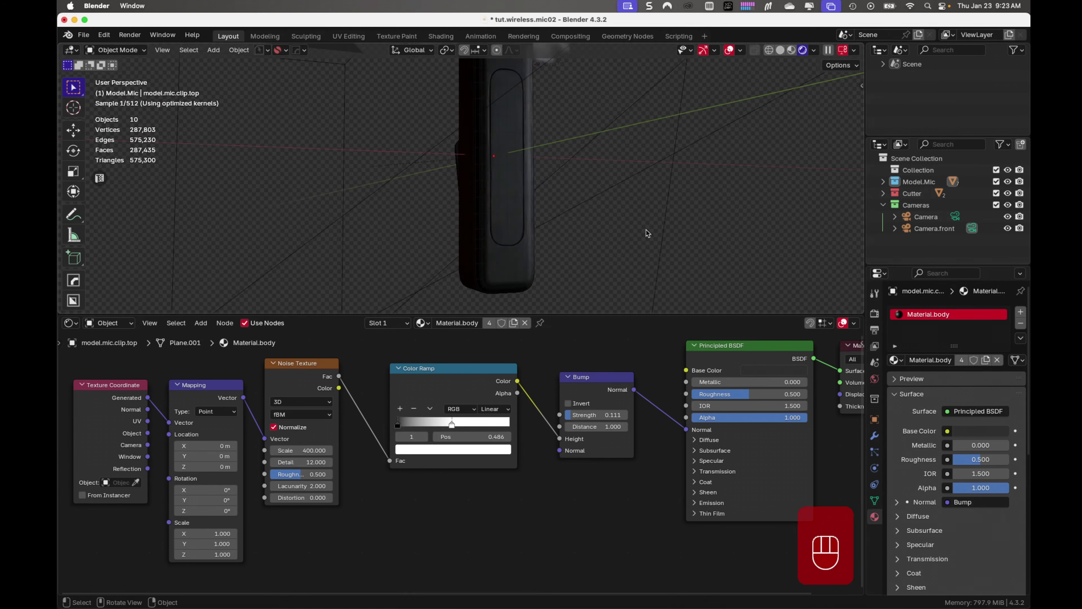
mouse_move(611, 210)
middle_mouse_down("shift")
mouse_move(605, 228)
mouse_move(614, 222)
middle_mouse_up("shift")
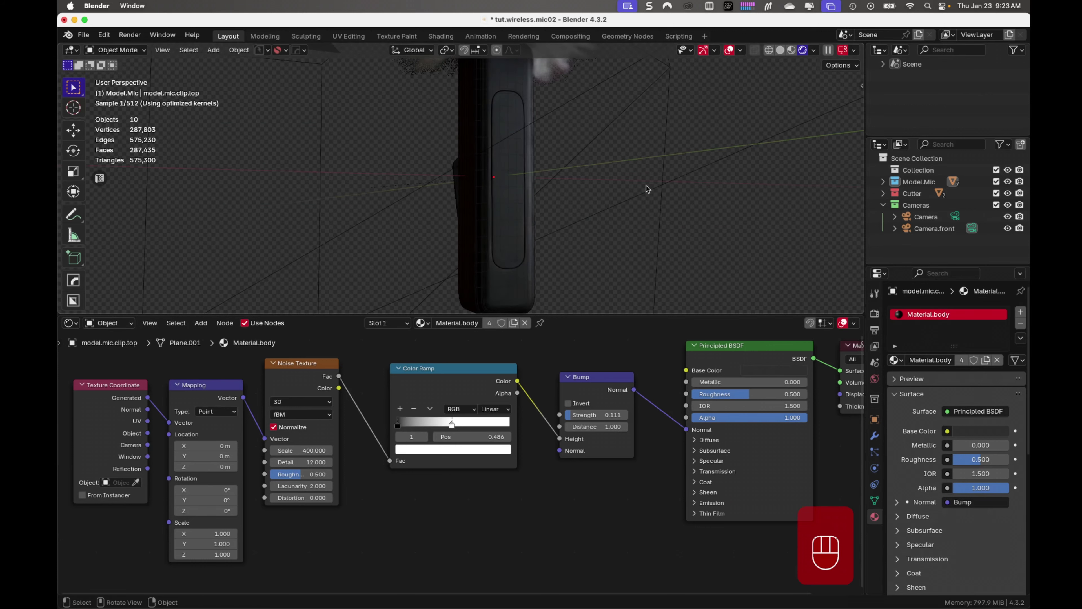
left_click(780, 50)
scroll(591, 172, "up", 2)
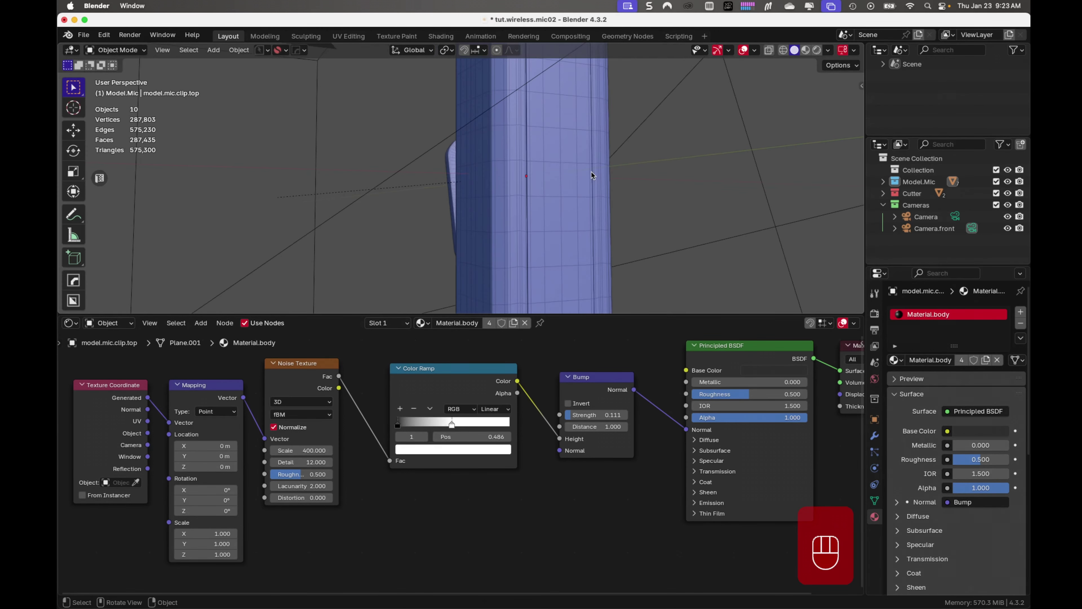
key("KP_1")
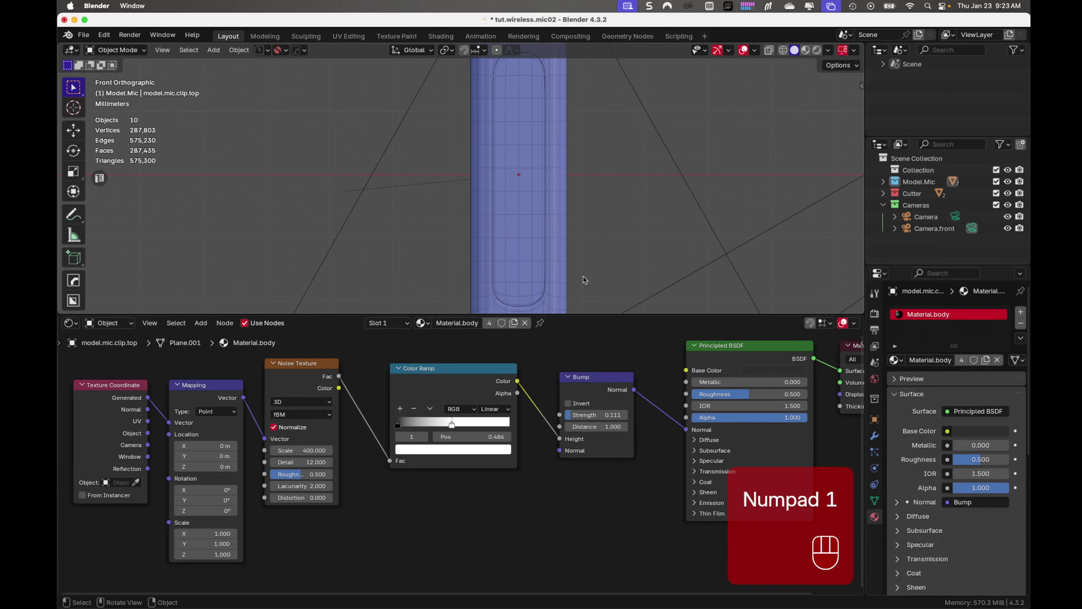
left_click_drag(576, 315, 576, 486)
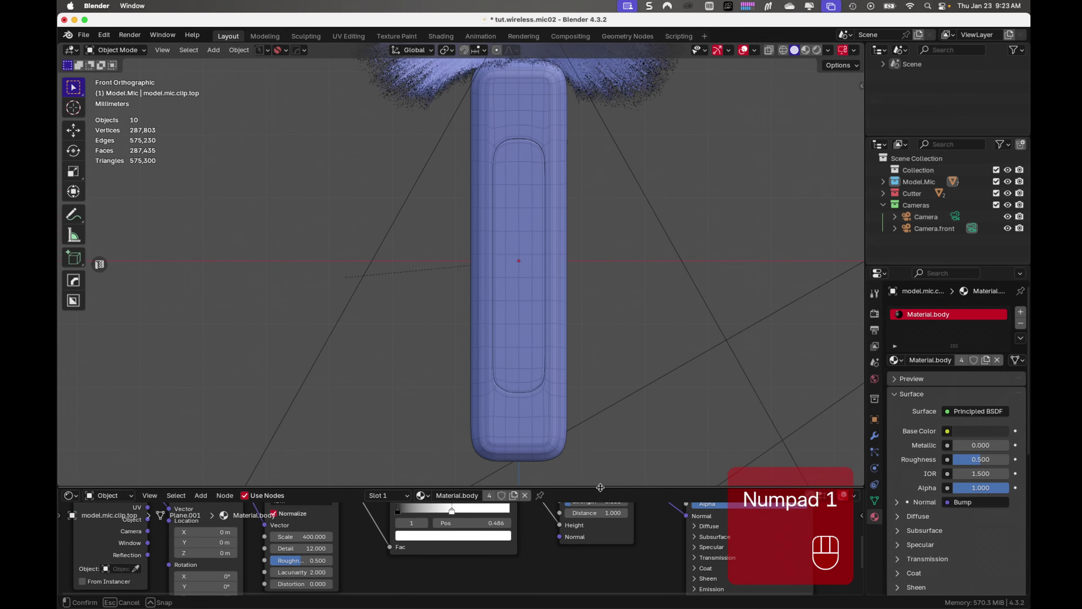
middle_click_drag(621, 332, 531, 358, "shift")
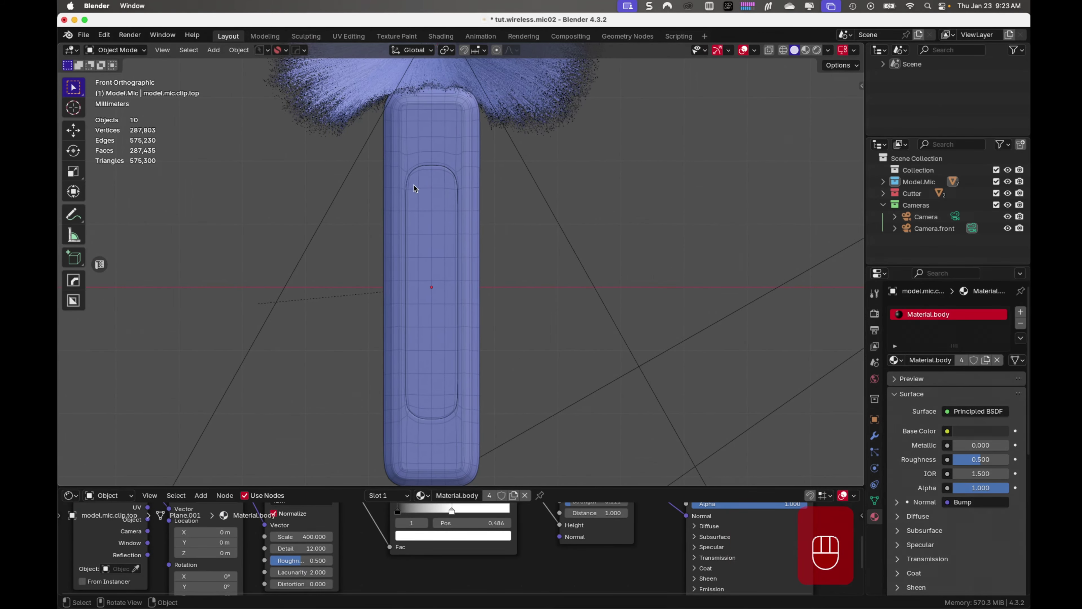
Add a second material slot with a new material to the clip's top part.
left_click(1020, 314)
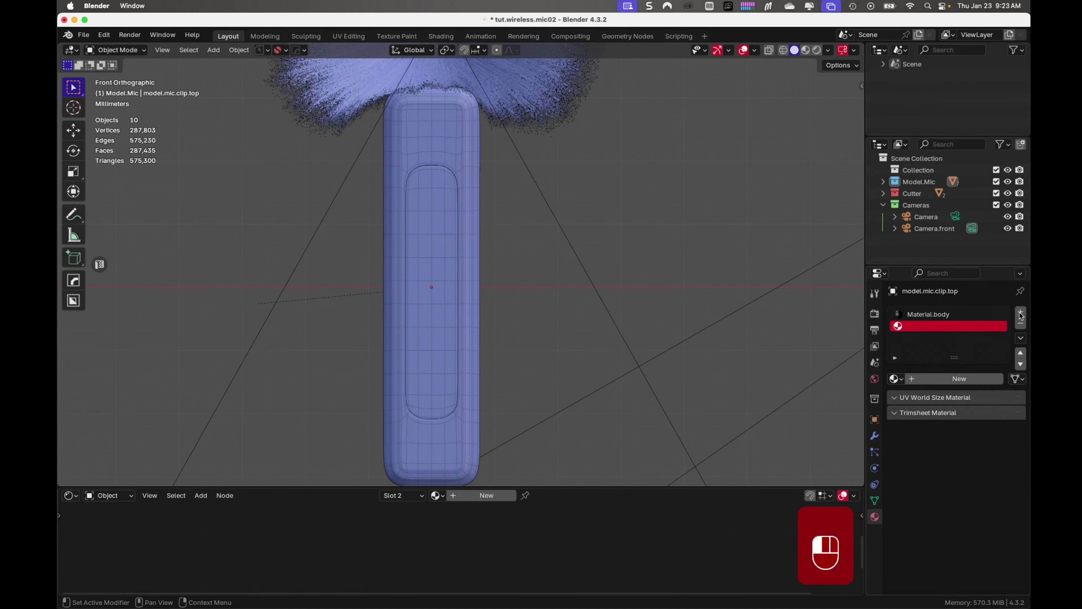
left_click(972, 379)
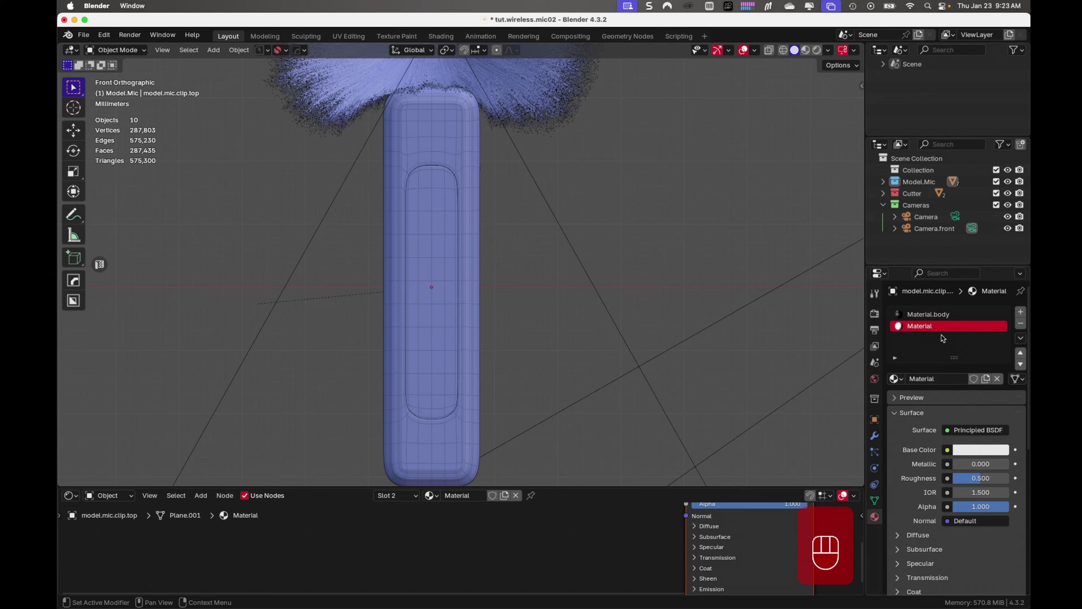
Rename the clip top's new second material to Material.screen.
double_click(945, 326)
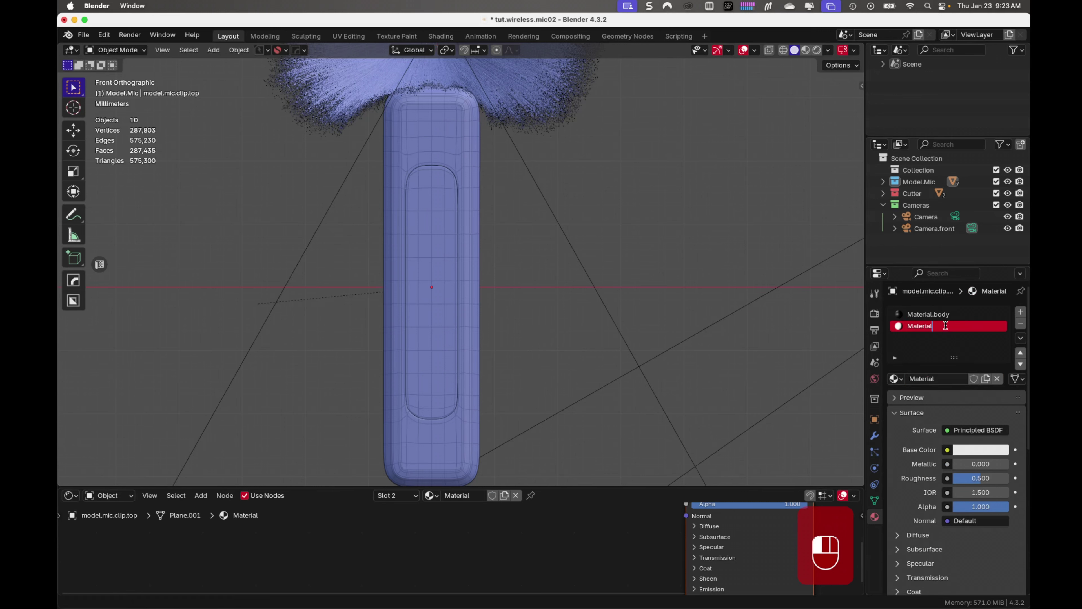
type(".screen")
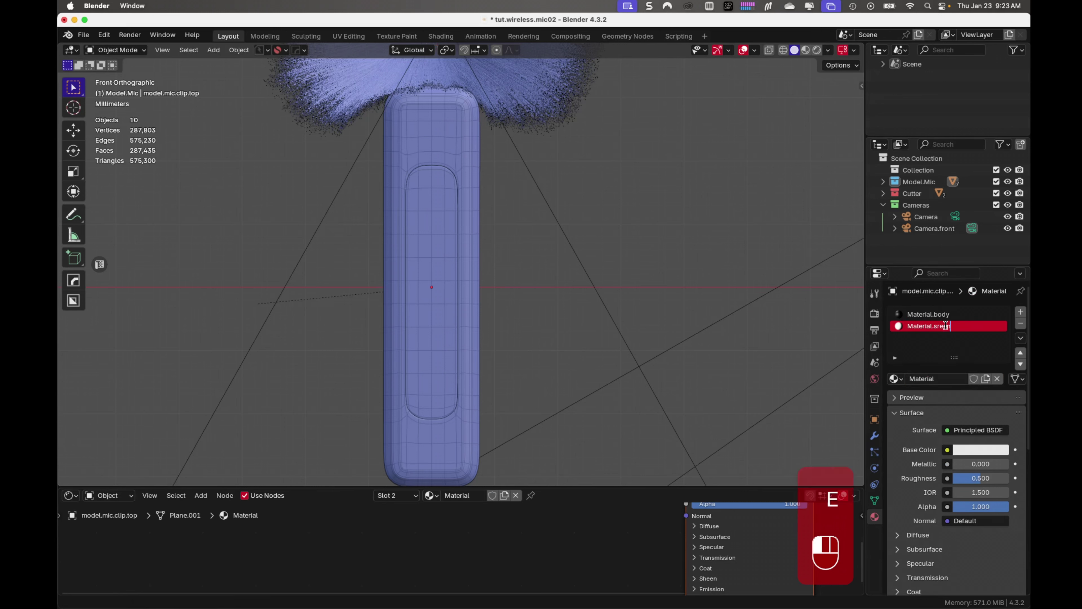
key("Return")
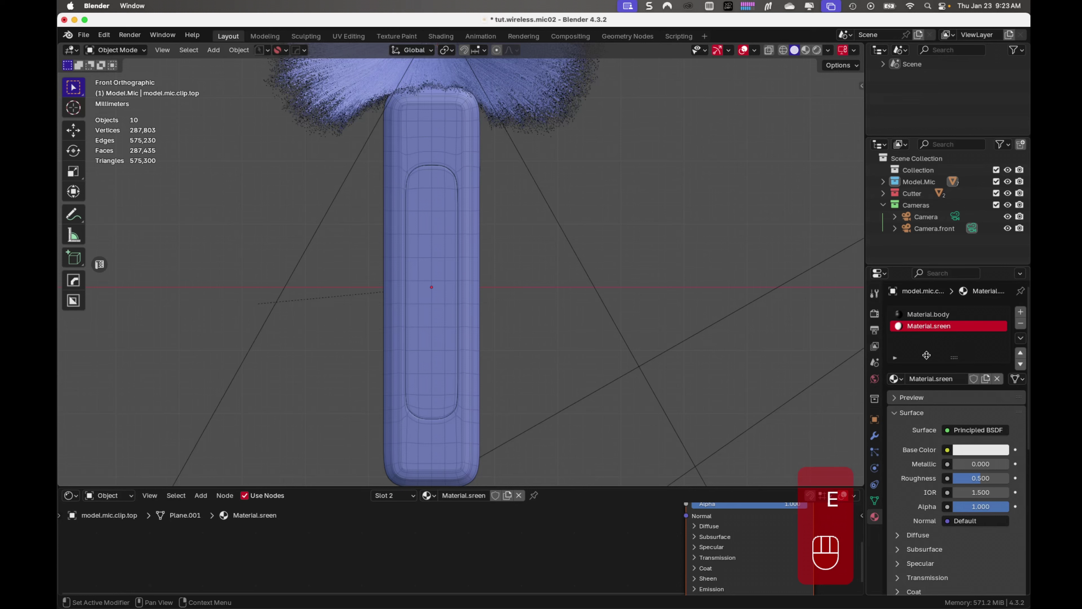
double_click(941, 327)
left_click(937, 326)
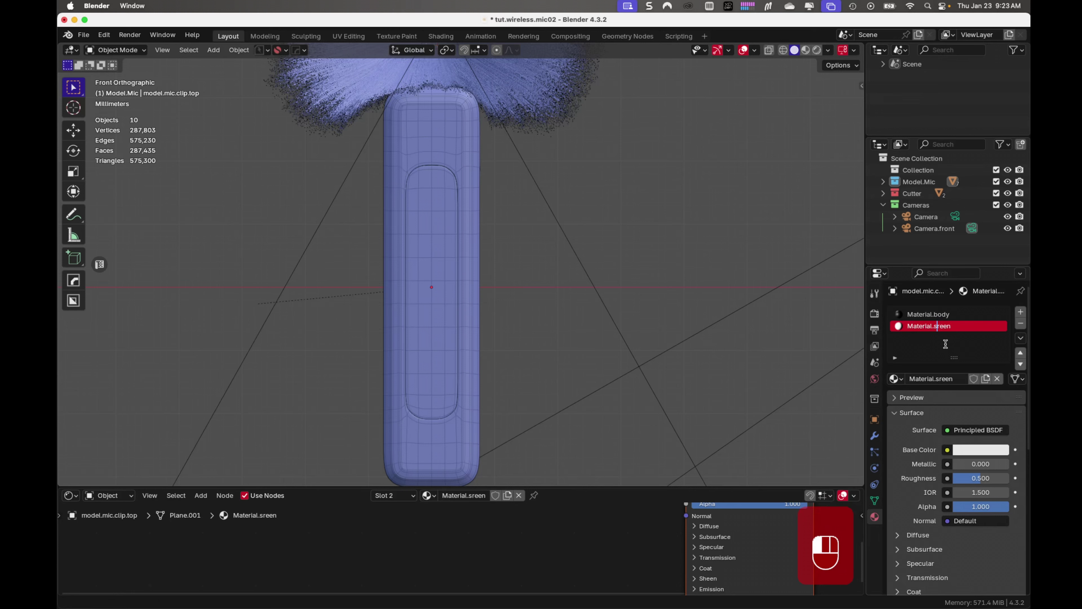
left_click(944, 343)
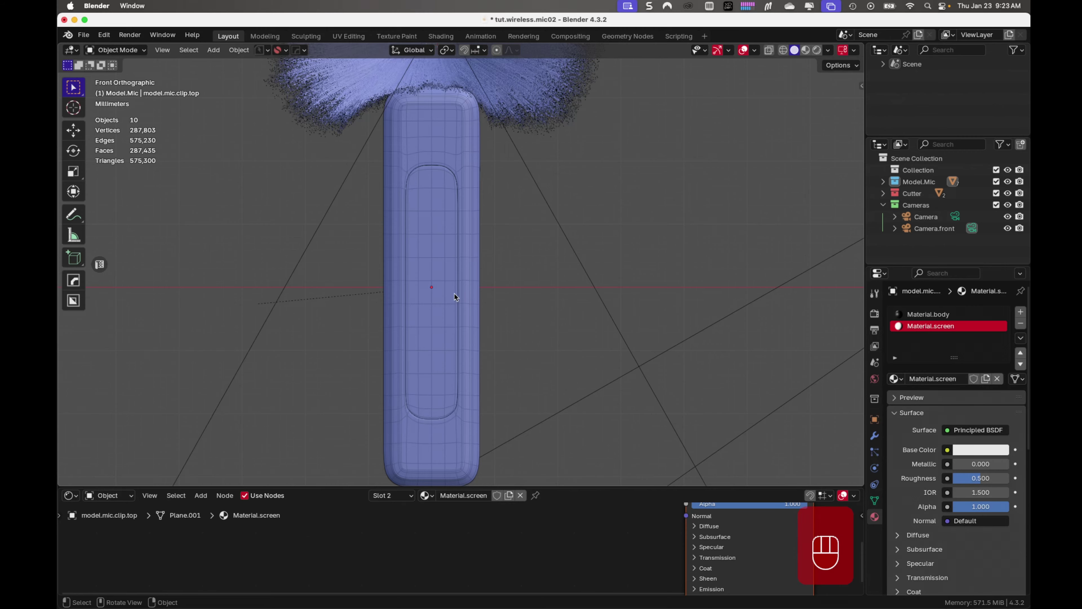
Enter Edit Mode on the microphone body, model.mic, and select all faces of the rounded screen panel on its front.
left_click(425, 208)
key("Tab")
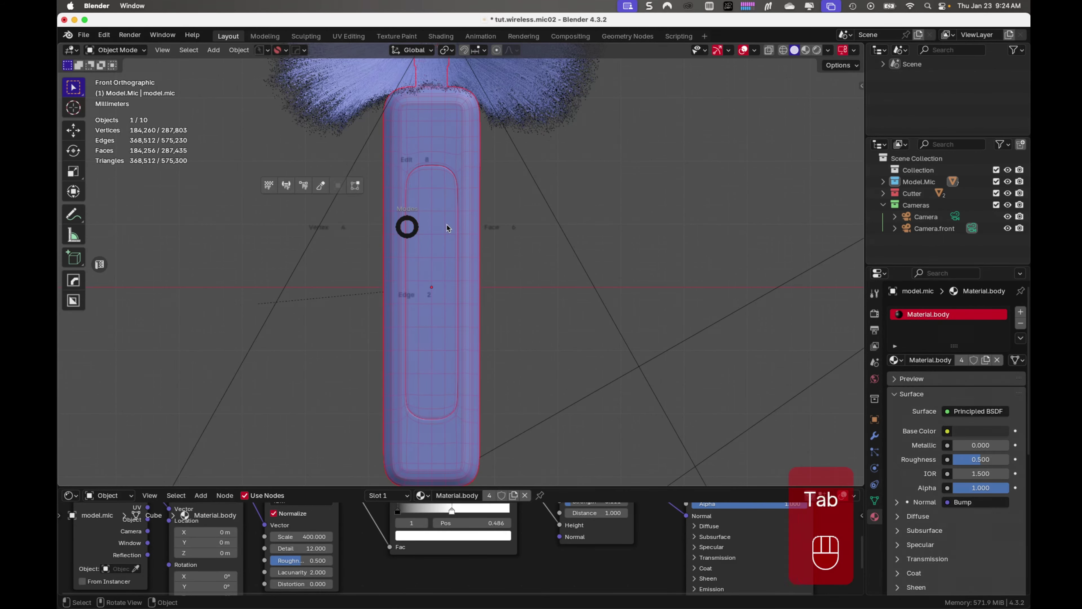
scroll(552, 211, "up", 4)
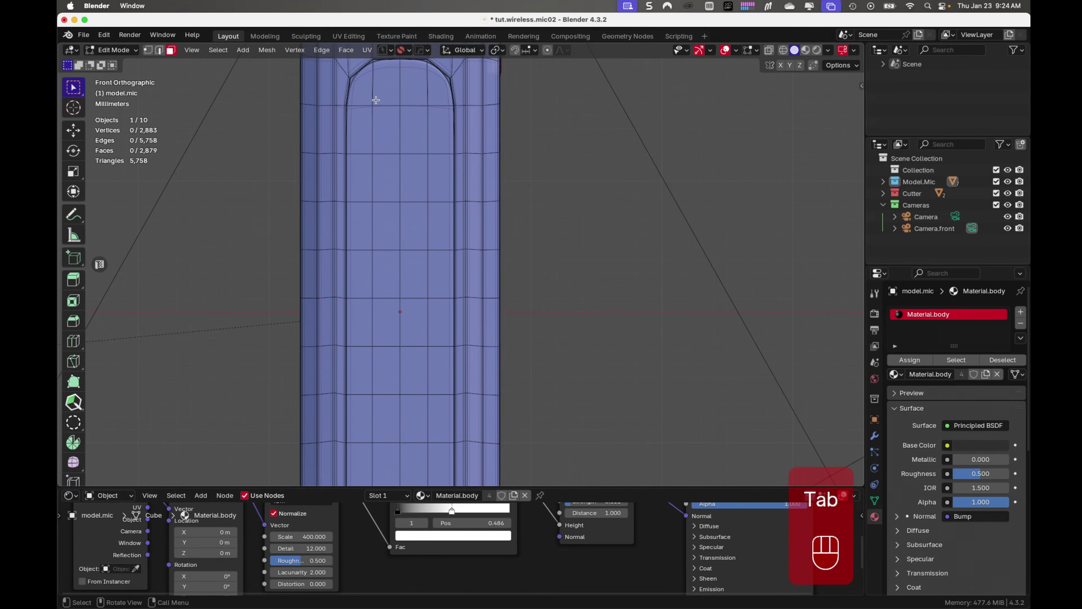
left_click_drag(363, 91, 440, 100)
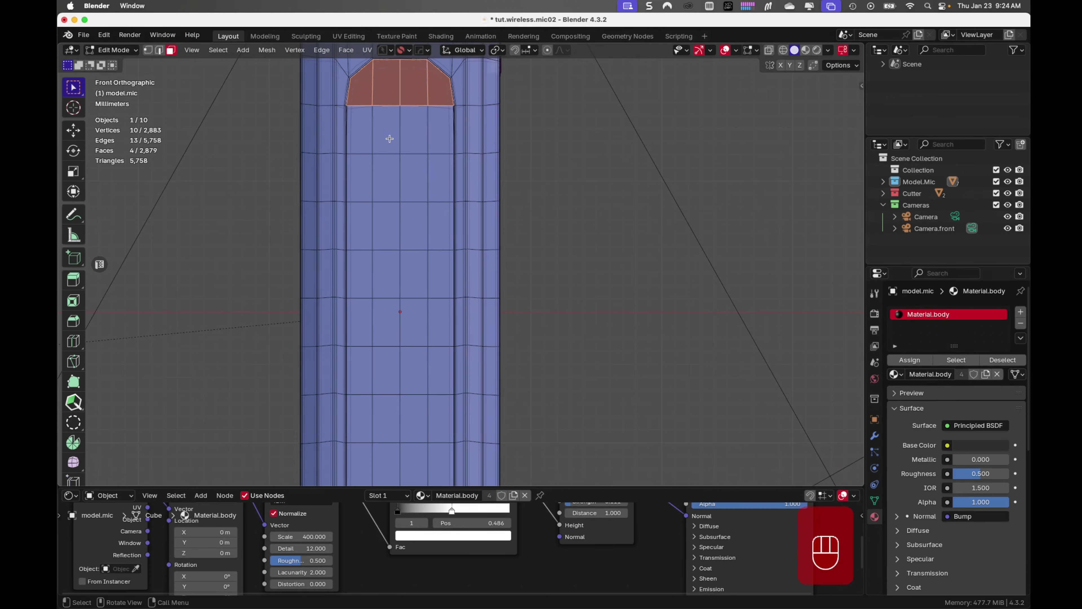
left_click_drag(367, 139, 422, 422, "shift")
middle_click_drag(422, 422, 421, 227, "shift")
left_click_drag(363, 324, 434, 386, "shift")
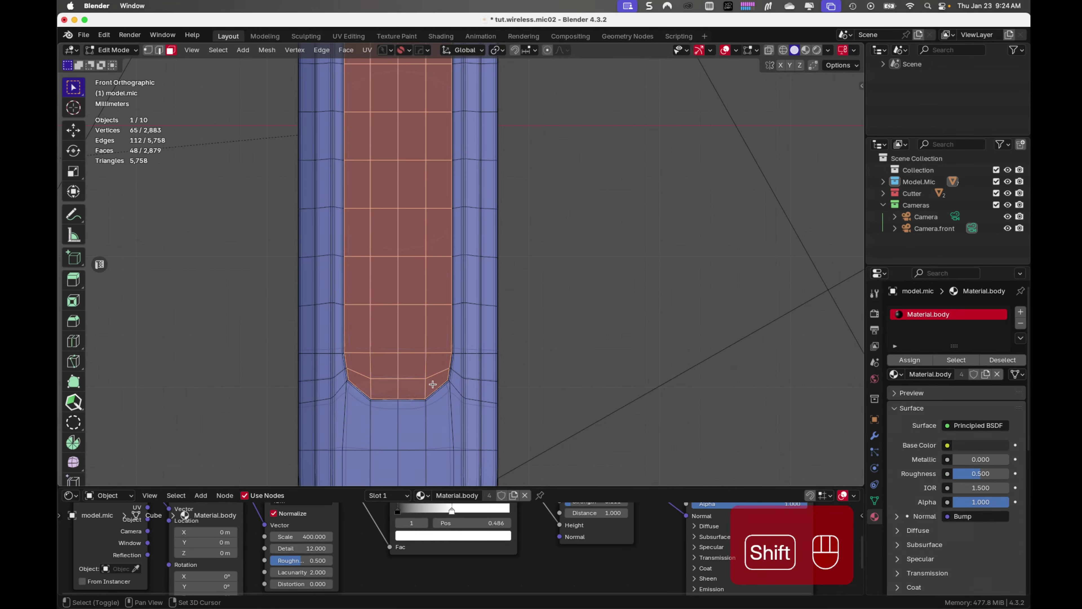
Create a vertex group named screen on the microphone body and assign the selected screen panel faces to it.
scroll(423, 351, "down", 3)
scroll(423, 352, "down", 2)
mouse_move(440, 245)
middle_mouse_down("shift")
mouse_move(442, 235)
mouse_move(446, 255)
middle_mouse_up("shift")
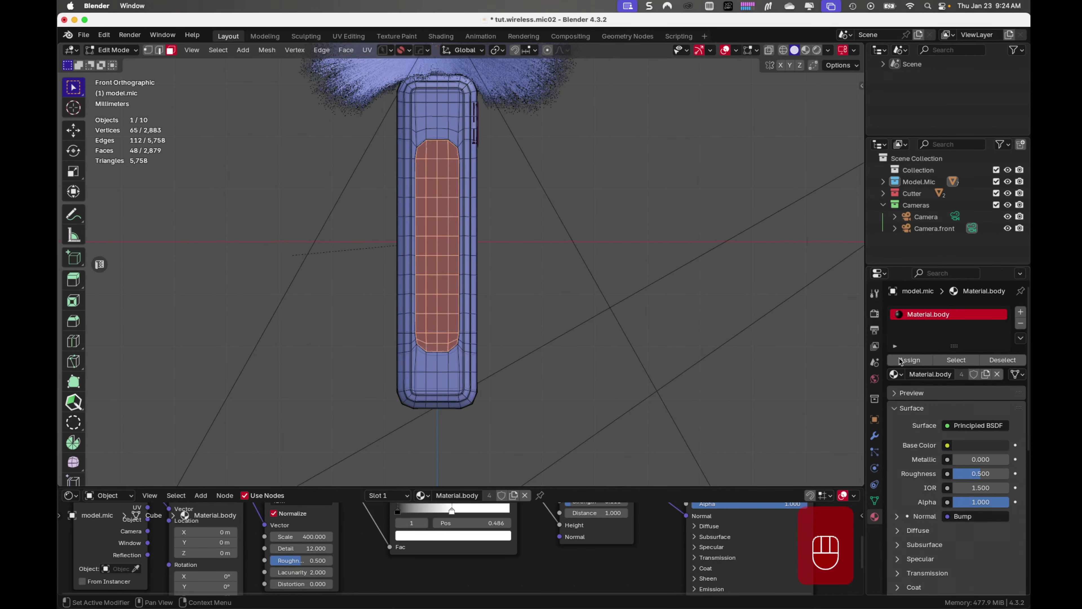
left_click(874, 499)
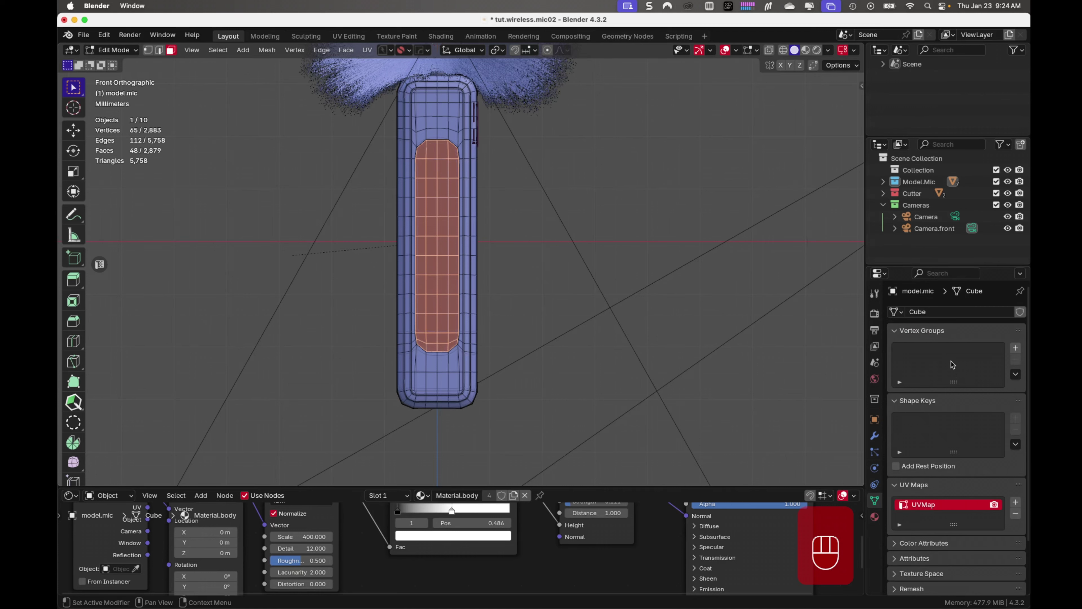
left_click(1015, 347)
double_click(942, 350)
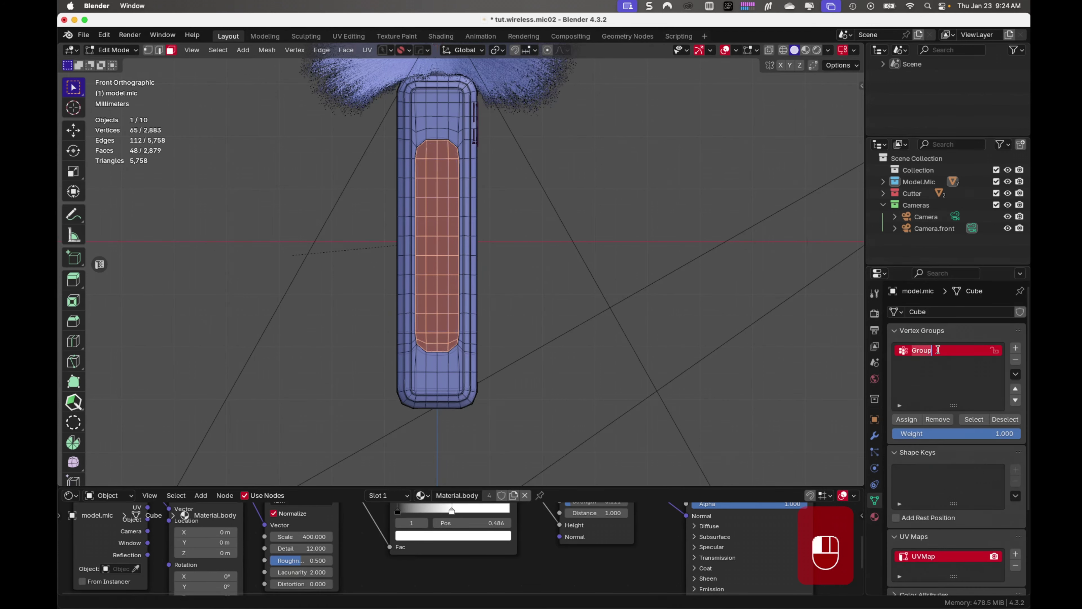
type("screen")
key("Return")
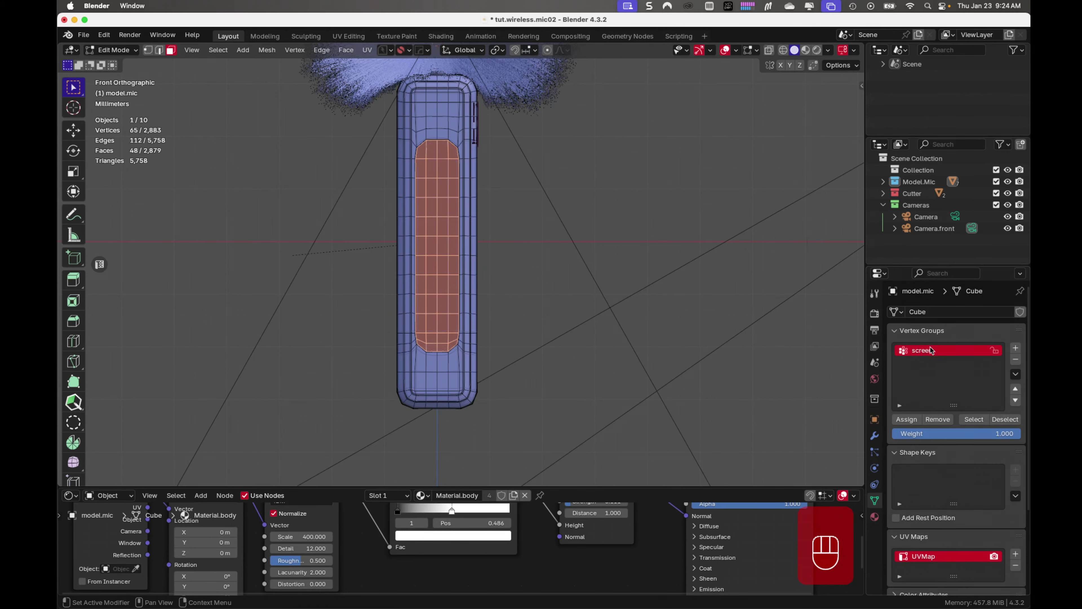
left_click(906, 419)
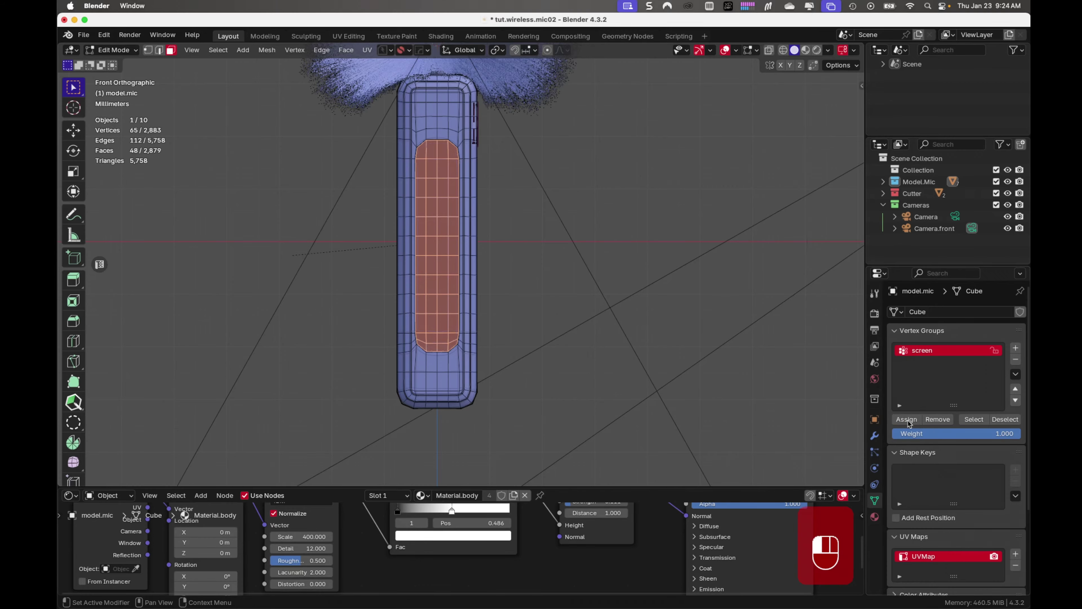
Check the screen vertex group by clearing the selection, reselecting the group's faces and returning to the front orthographic view.
scroll(564, 291, "up", 2)
left_click(565, 291)
mouse_move(565, 300)
middle_mouse_down()
mouse_move(515, 322)
mouse_move(579, 312)
middle_mouse_up()
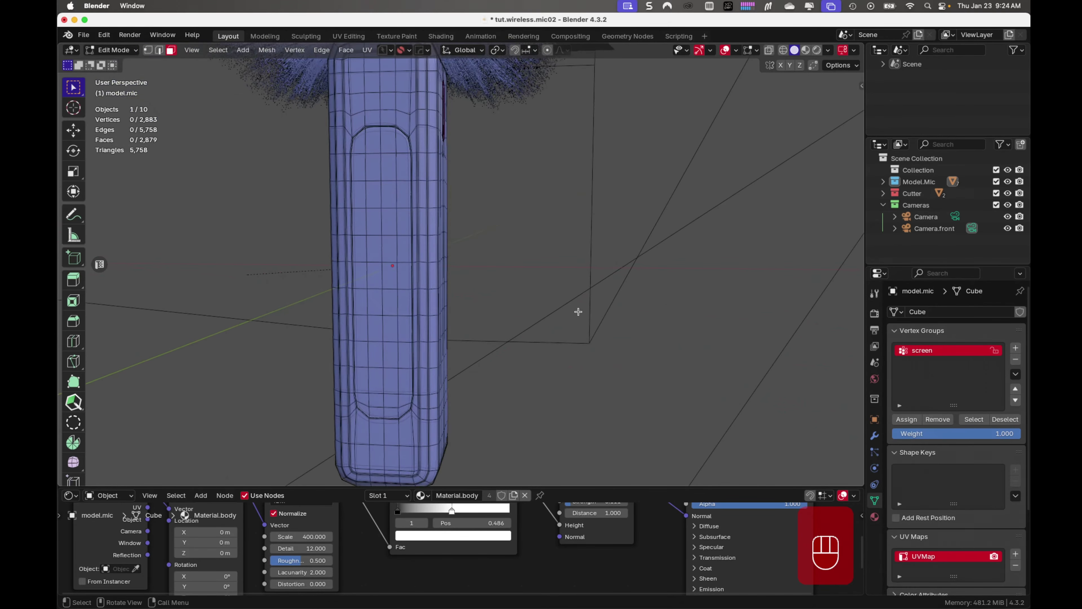
left_click(973, 419)
middle_click_drag(551, 353, 558, 328)
key("KP_1")
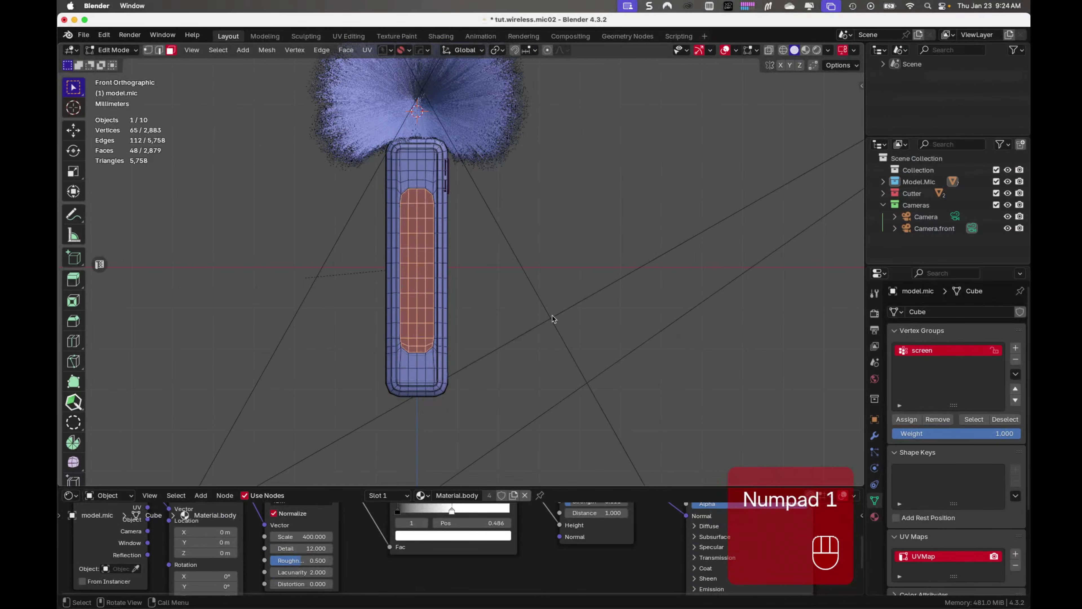
scroll(548, 318, "up", 2)
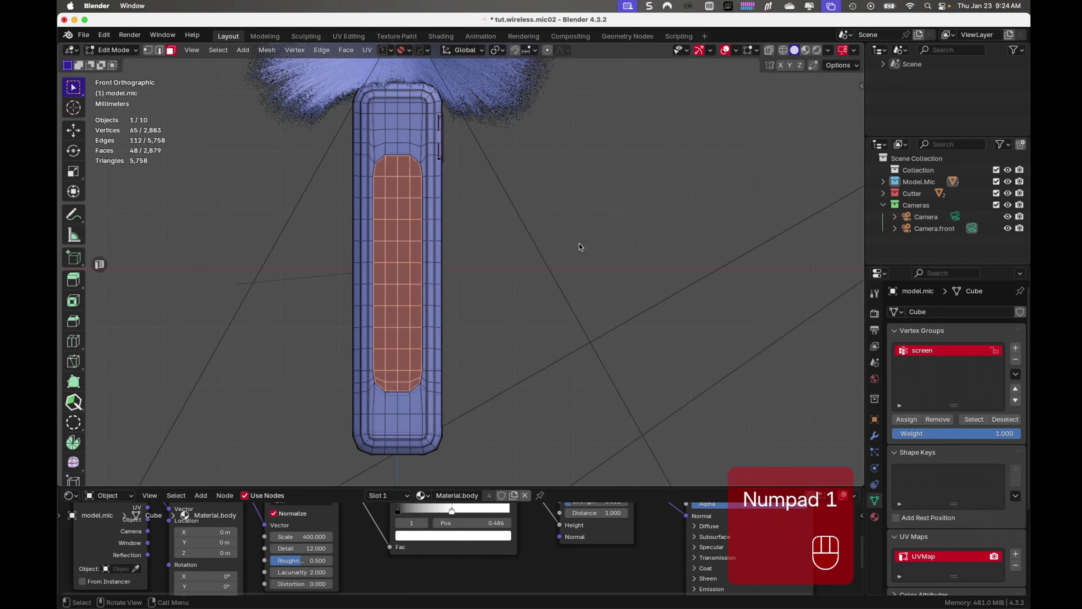
middle_click_drag(579, 243, 640, 261, "shift")
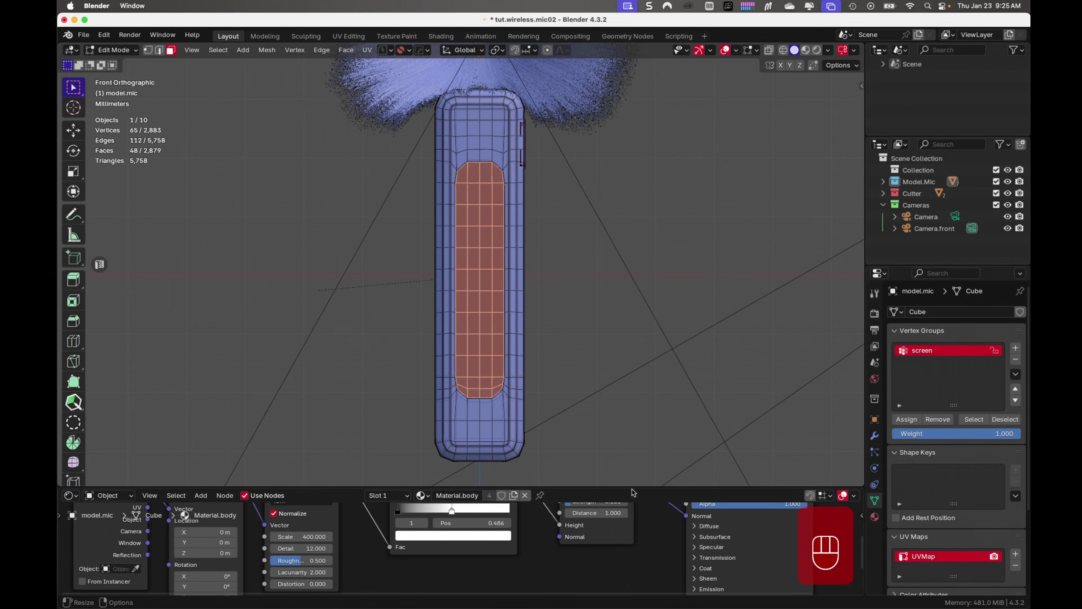
Enlarge the node editor and add a second material slot with a new material to the microphone body.
left_click_drag(634, 486, 634, 241)
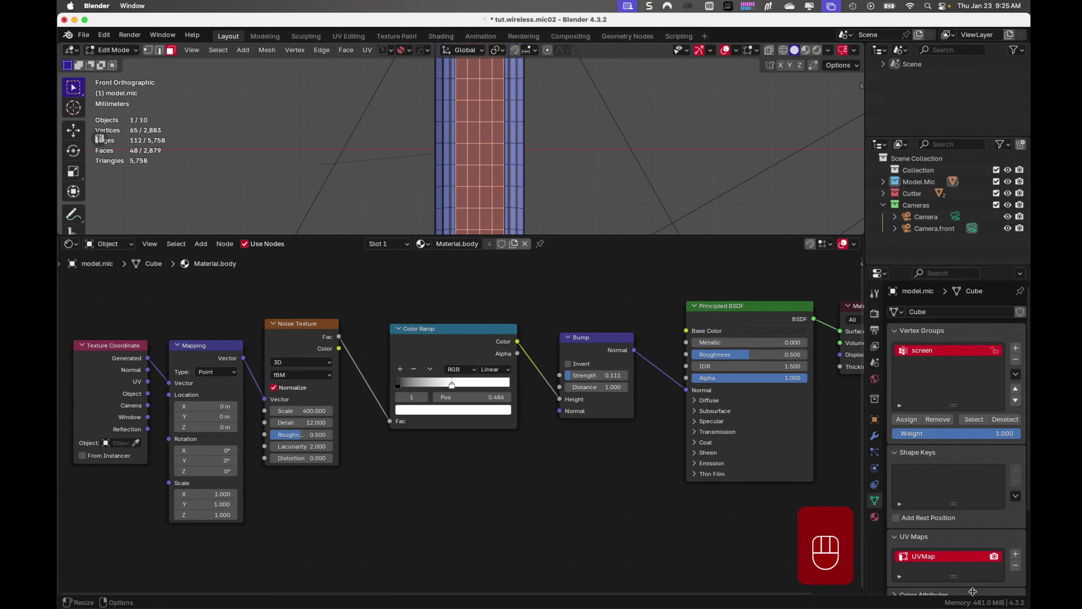
left_click(874, 516)
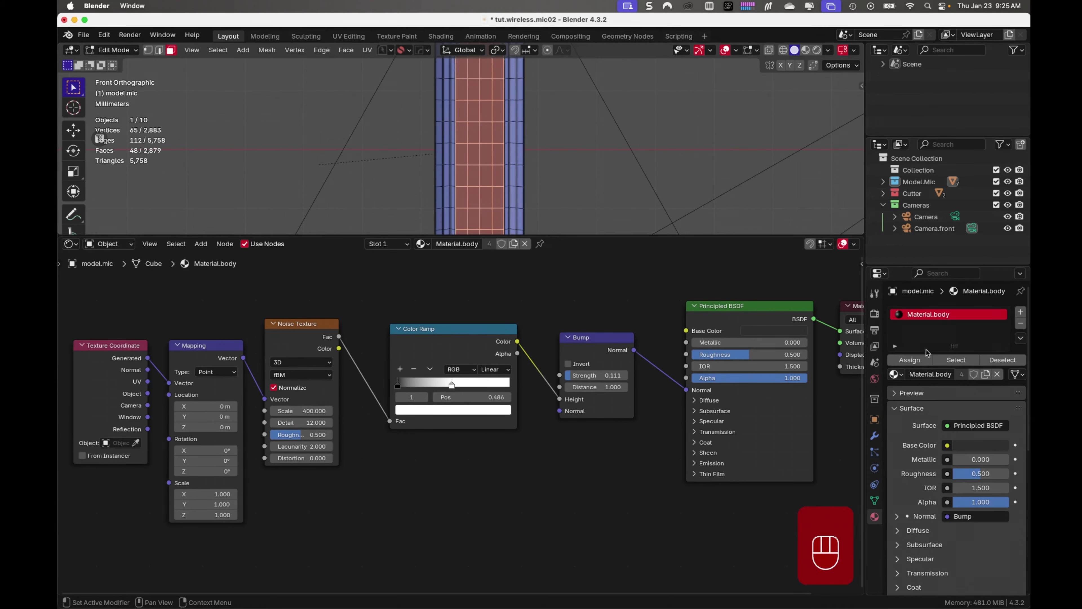
scroll(962, 329, "down", 1)
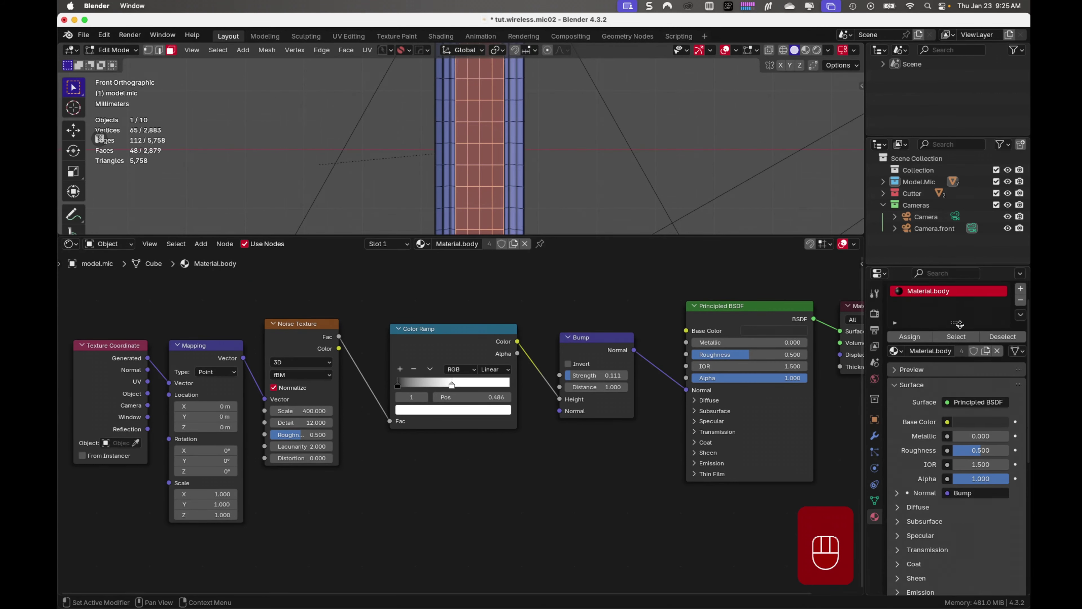
scroll(963, 328, "up", 1)
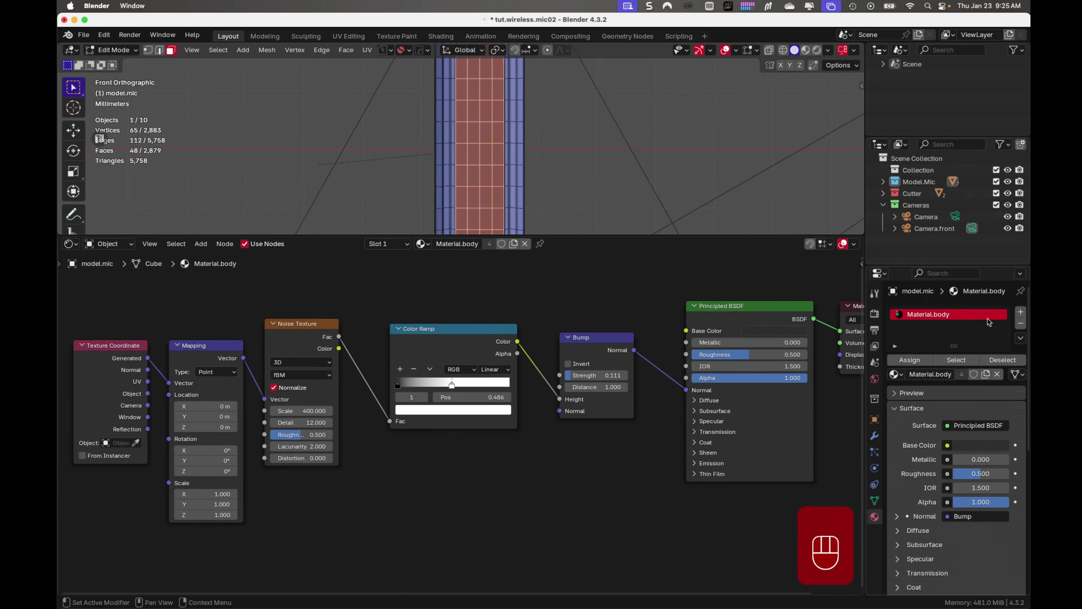
left_click(1021, 314)
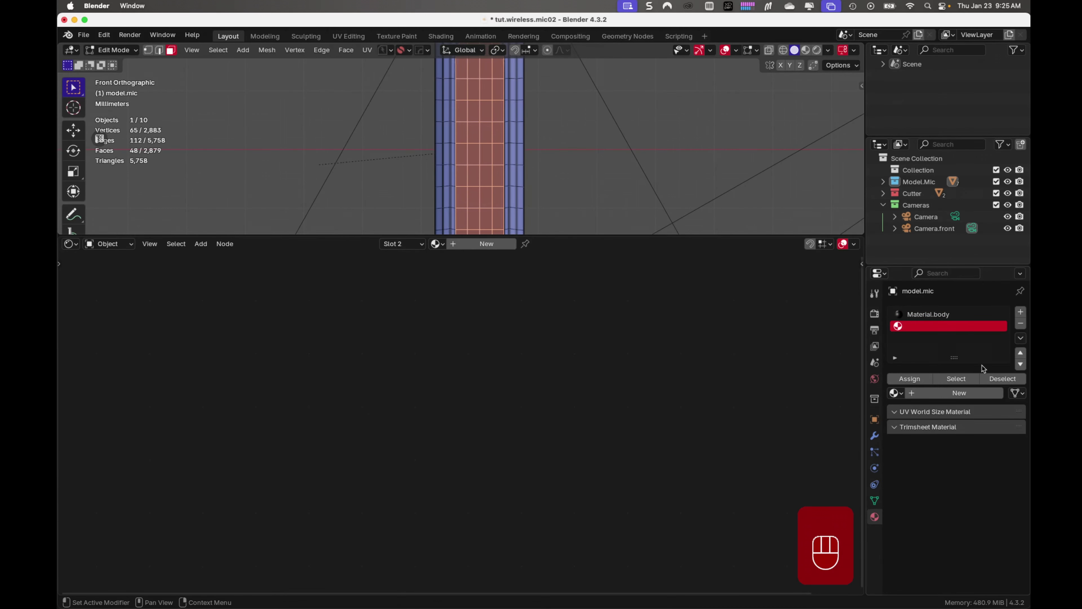
left_click(961, 393)
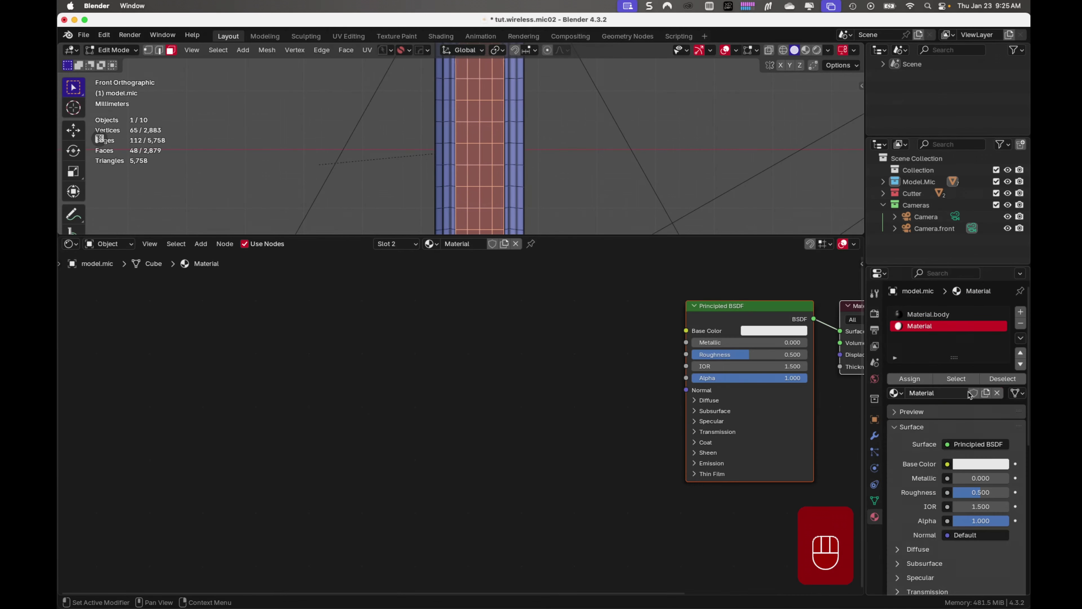
Rename the microphone body's new second material to .screen.screen.
double_click(944, 327)
type(".screen")
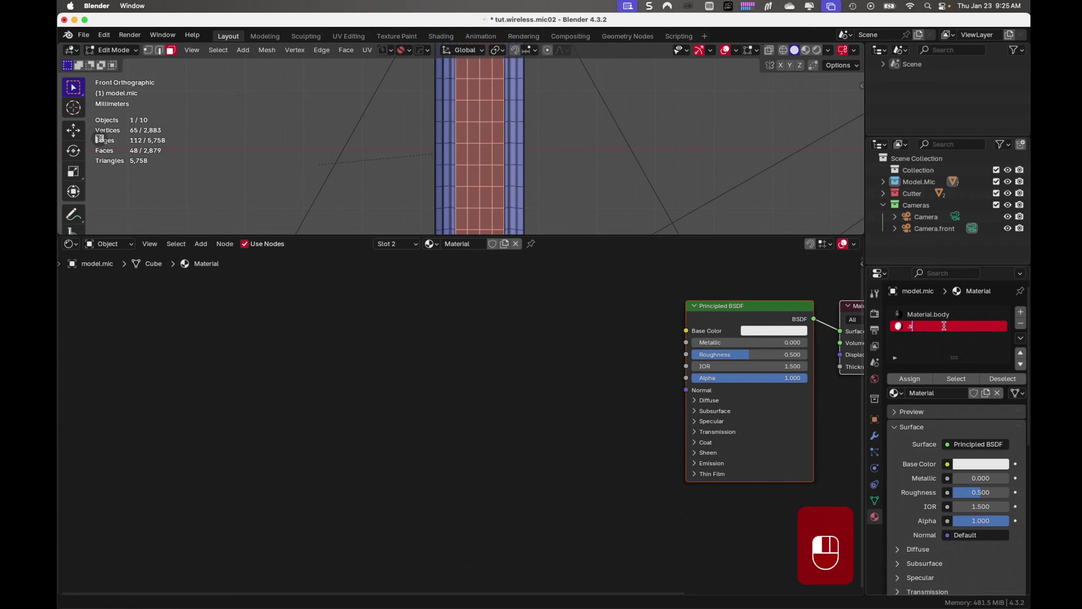
key("Return")
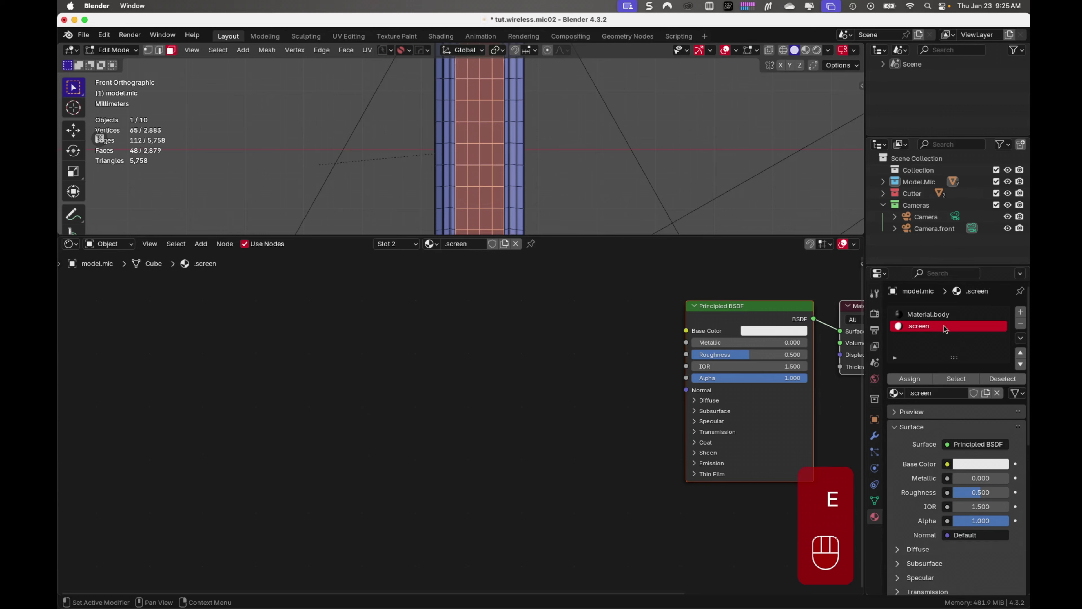
double_click(934, 327)
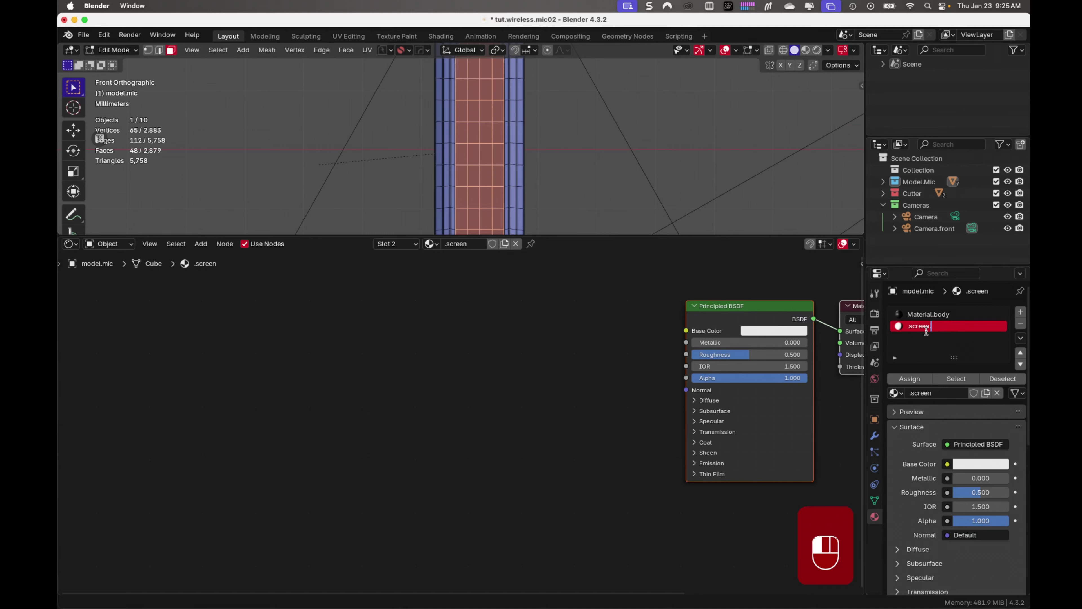
type(".screen")
key("Return")
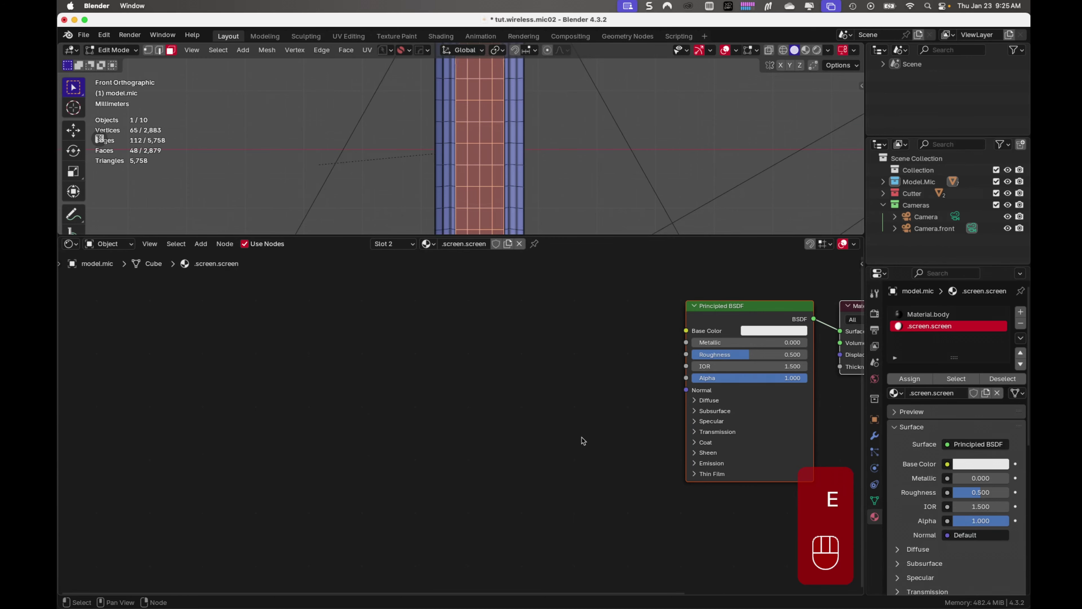
Add an Image Texture node to the screen material and place it to the left of the Principled BSDF node.
middle_click_drag(580, 439, 415, 433)
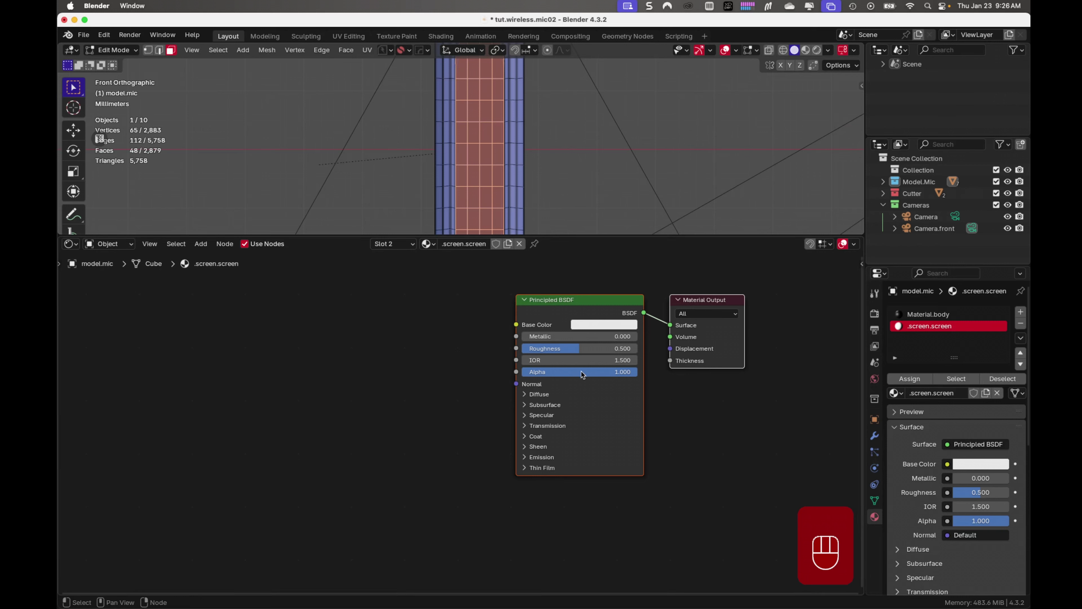
left_click(398, 341)
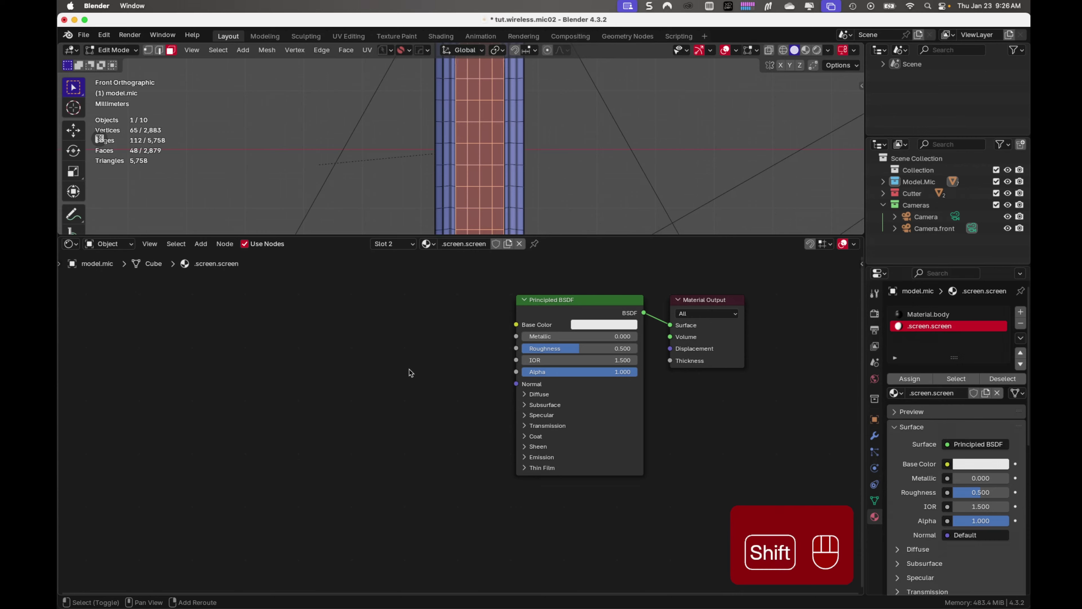
key("shift+a")
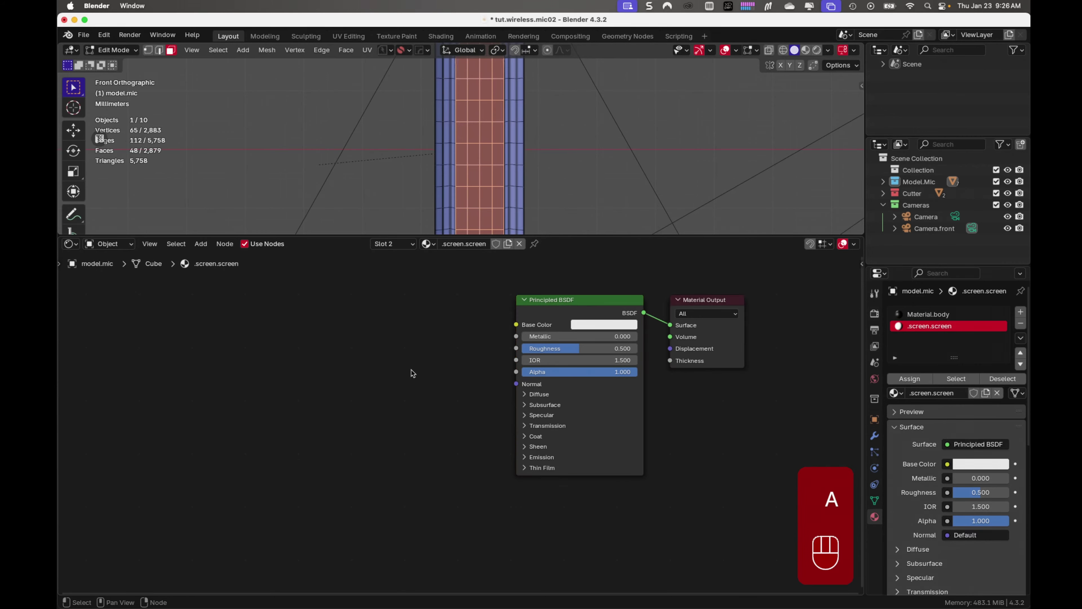
key("shift+a")
type("imag")
key("Return")
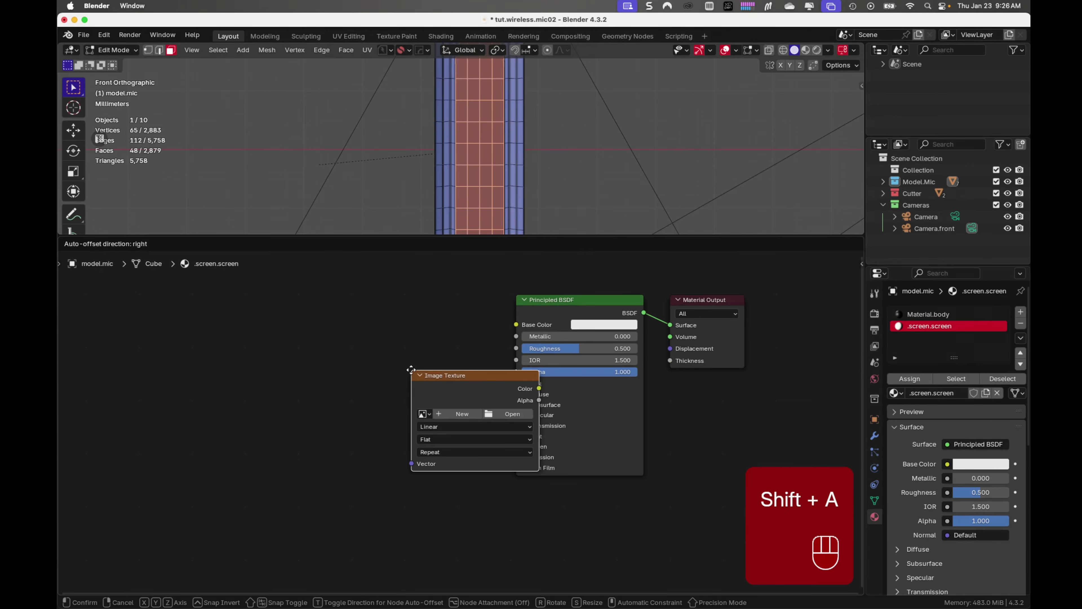
left_click(300, 312)
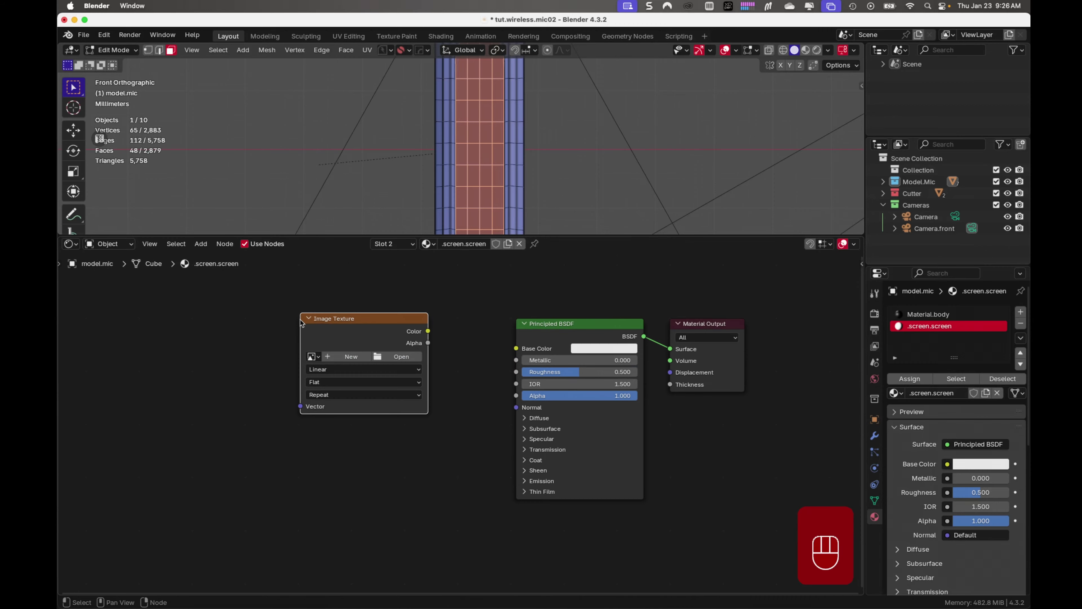
Duplicate the Image Texture node, place the copy below the original, and select both nodes.
key("shift+d")
left_click(354, 502)
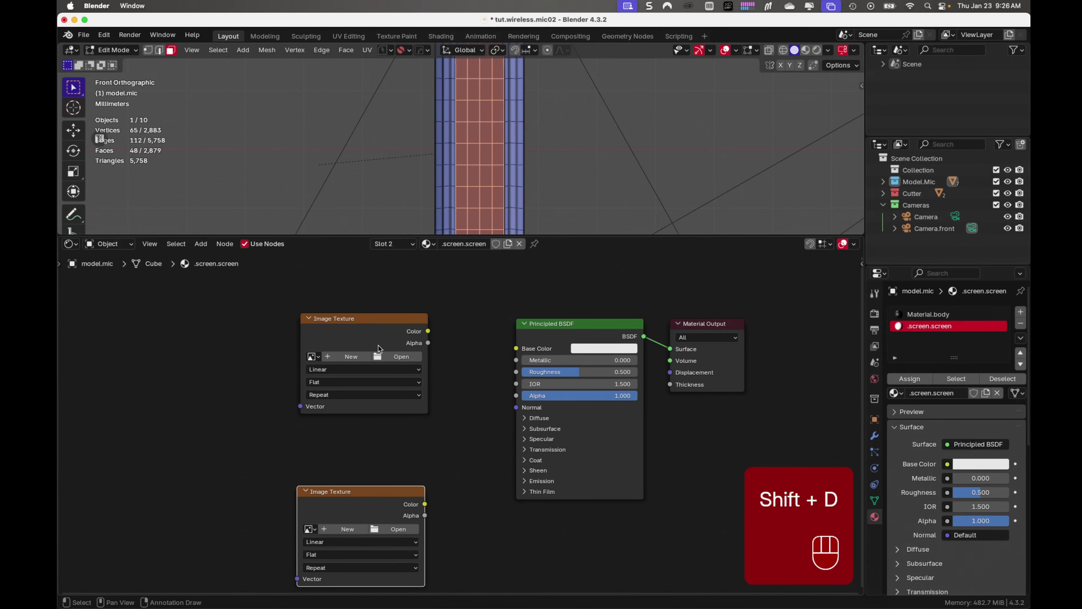
left_click_drag(280, 307, 440, 585)
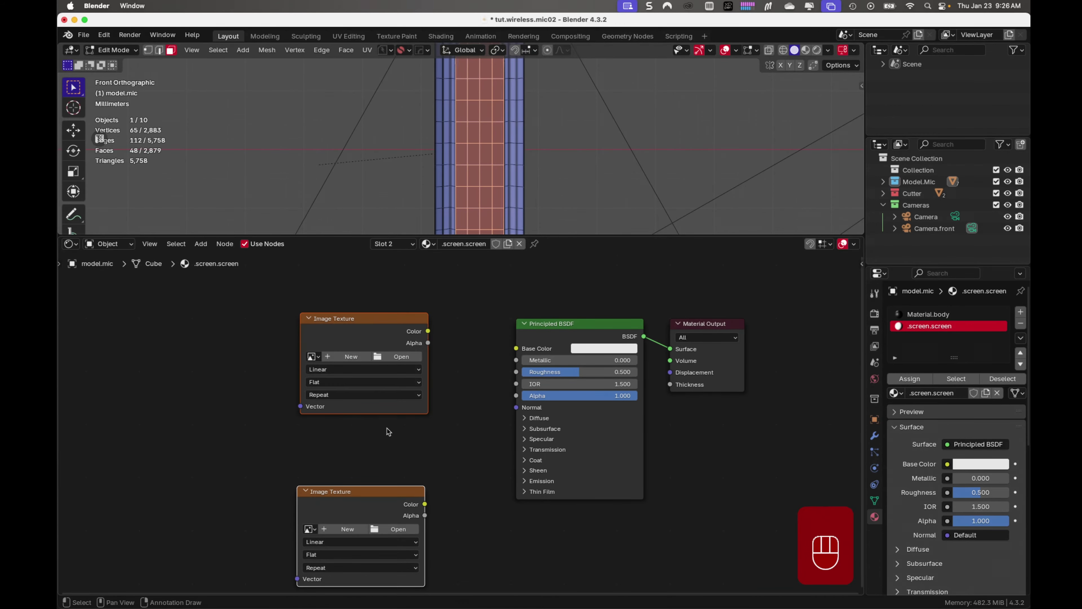
Move both Image Texture nodes further left and add Texture Coordinate and Mapping nodes feeding the upper one.
key("g")
left_click(289, 425)
left_click(415, 447)
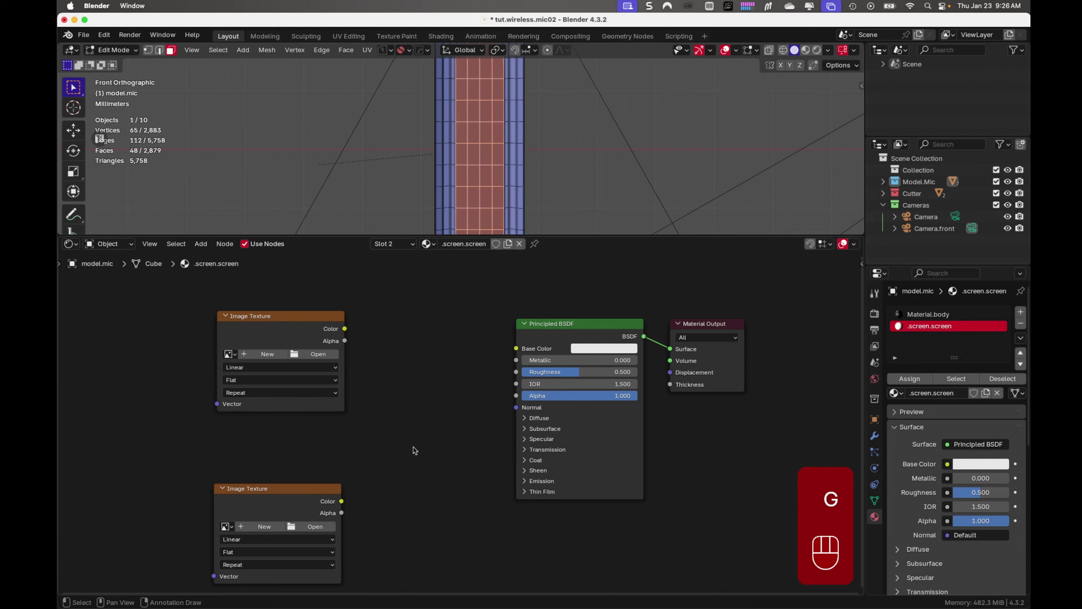
middle_click_drag(398, 462, 459, 471)
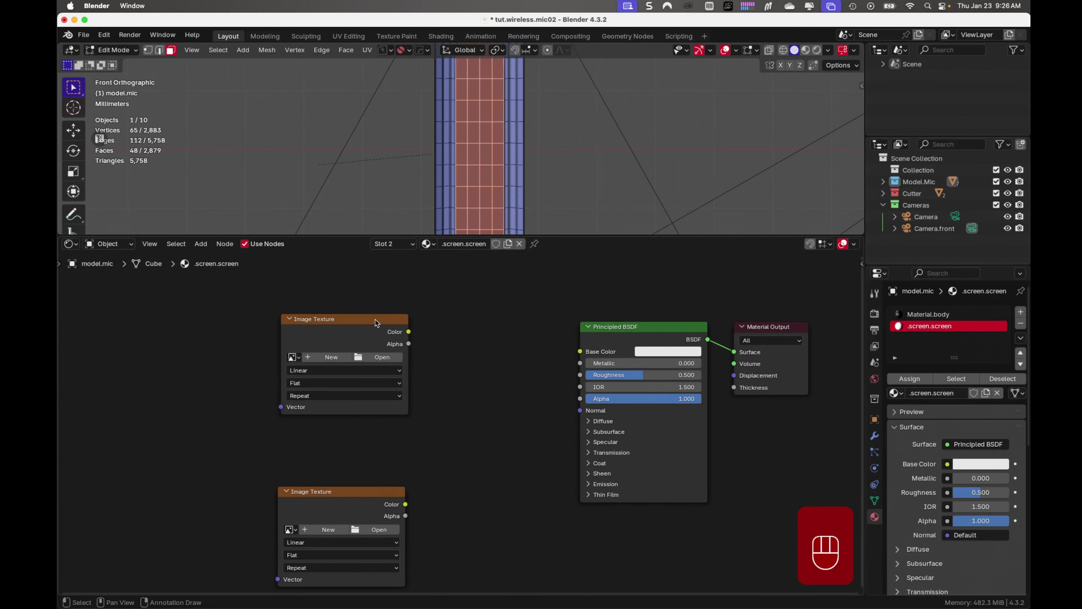
key("ctrl+t")
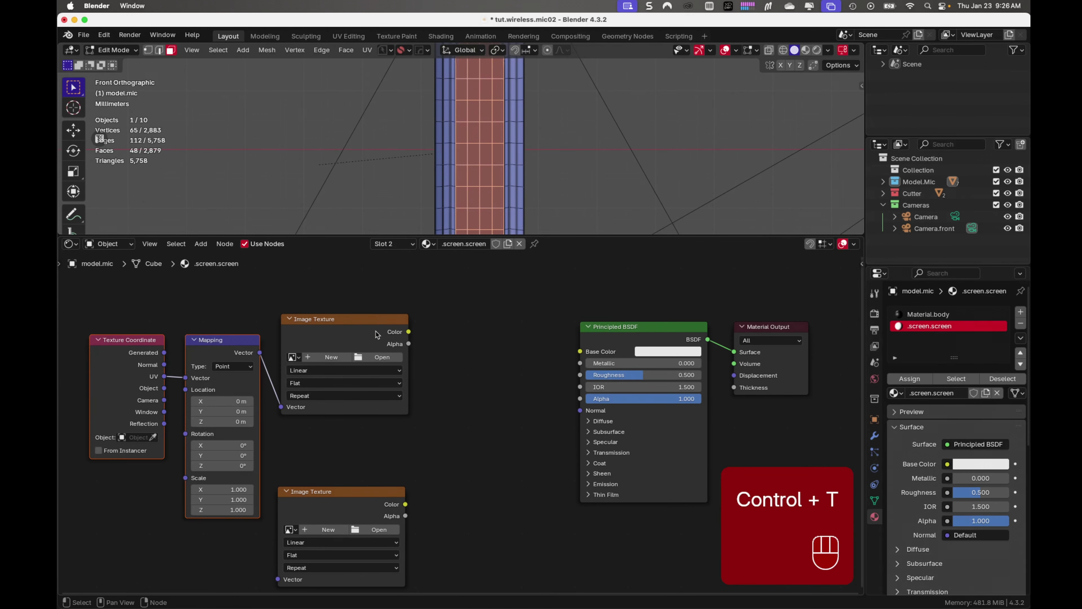
left_click(450, 463)
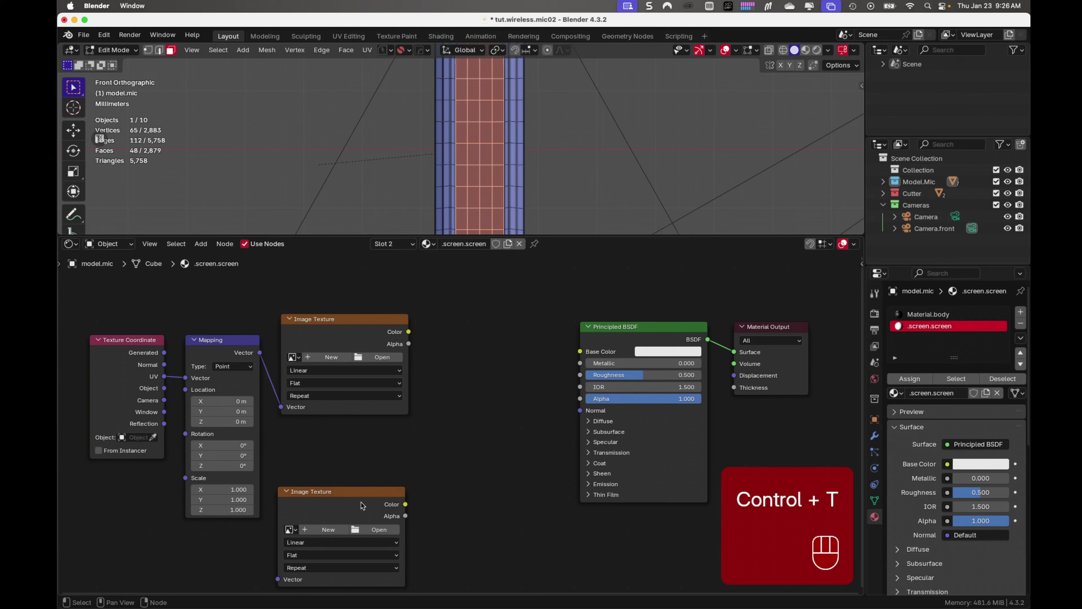
Shift the lower Image Texture node slightly and link the upper one's Color output to the Principled BSDF Base Color.
left_click_drag(360, 506, 369, 503)
left_click(455, 460)
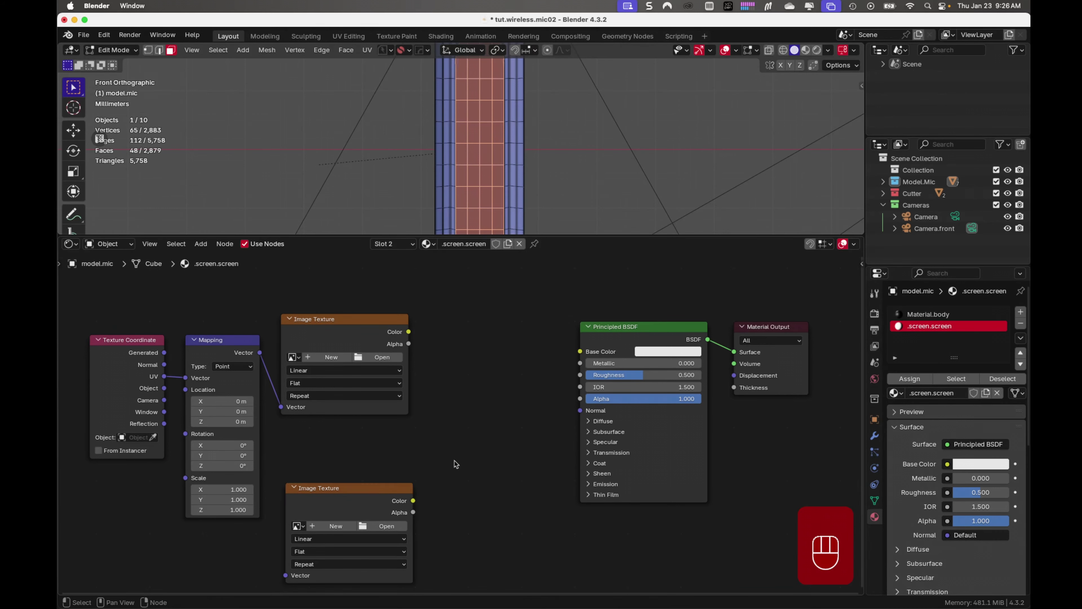
left_click_drag(408, 332, 579, 353)
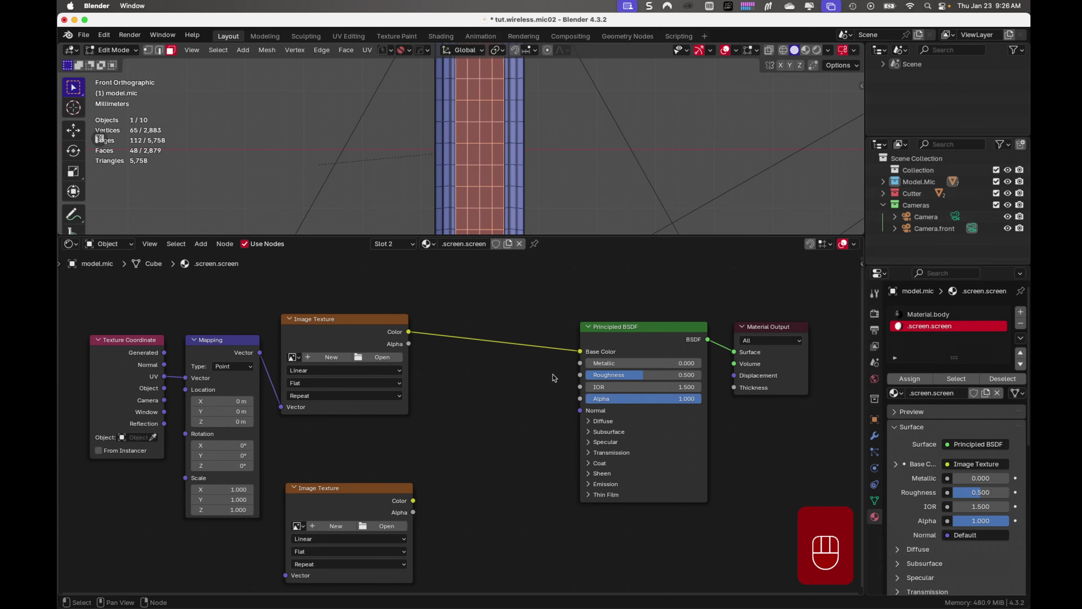
Load texture.screenai.png from the textures folder into the upper Image Texture node and set its extension to Clip.
left_click(395, 358)
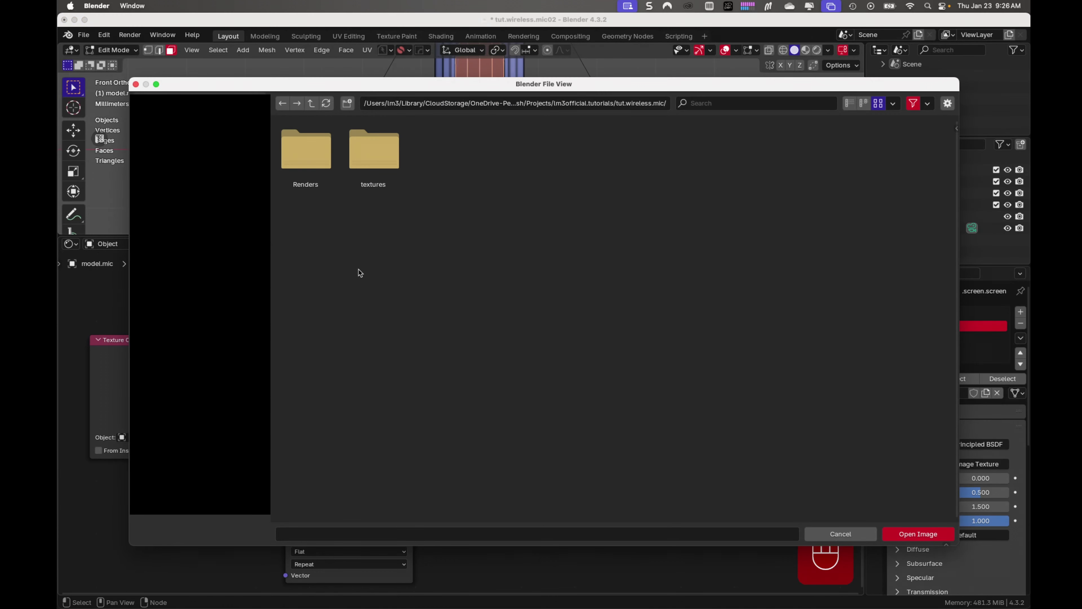
double_click(369, 168)
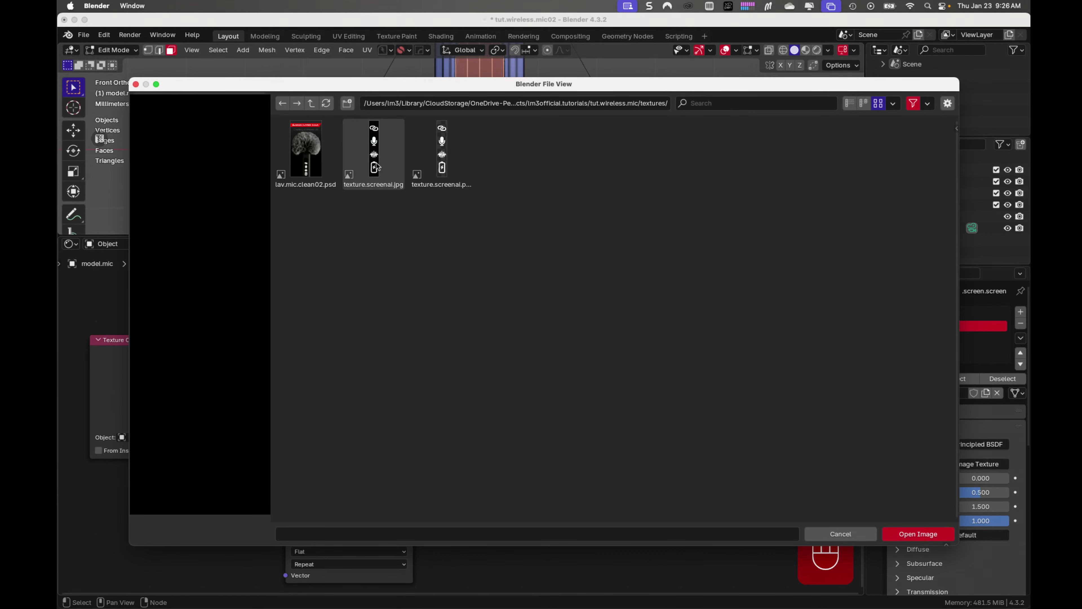
double_click(437, 168)
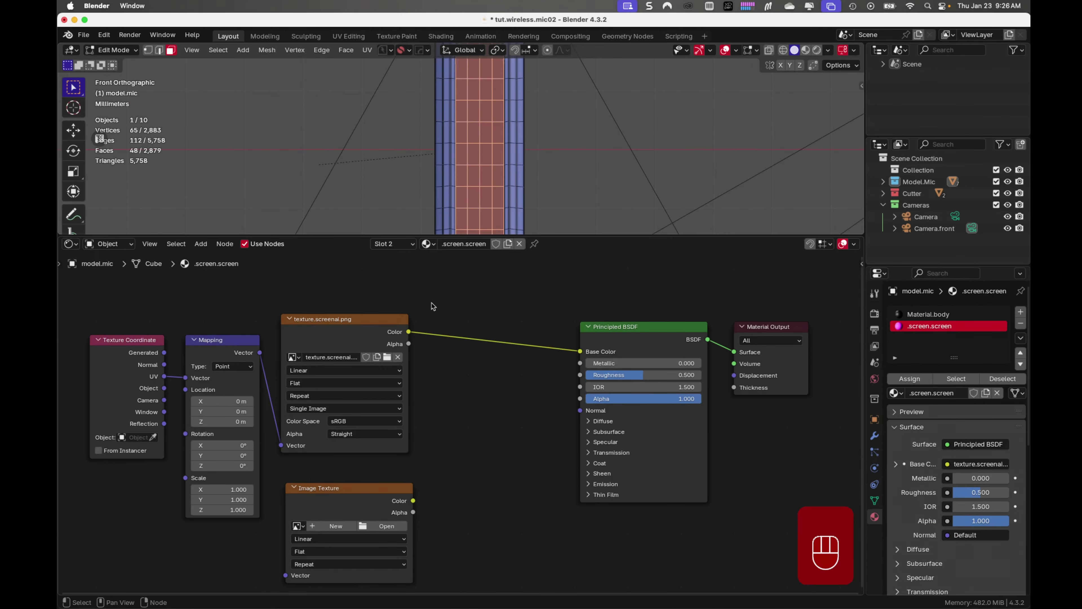
left_click(330, 396)
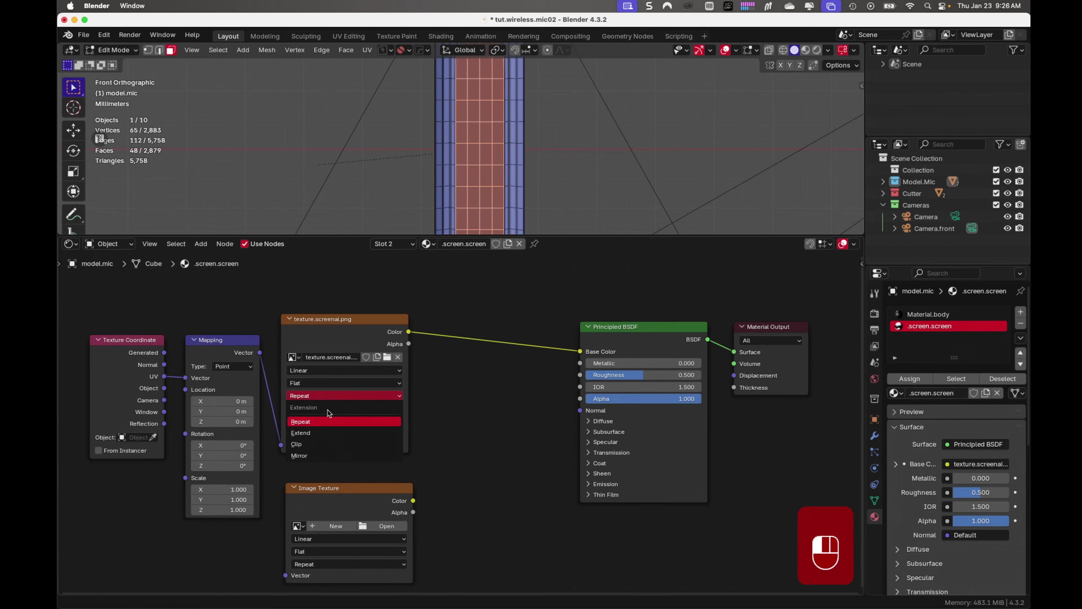
left_click(321, 442)
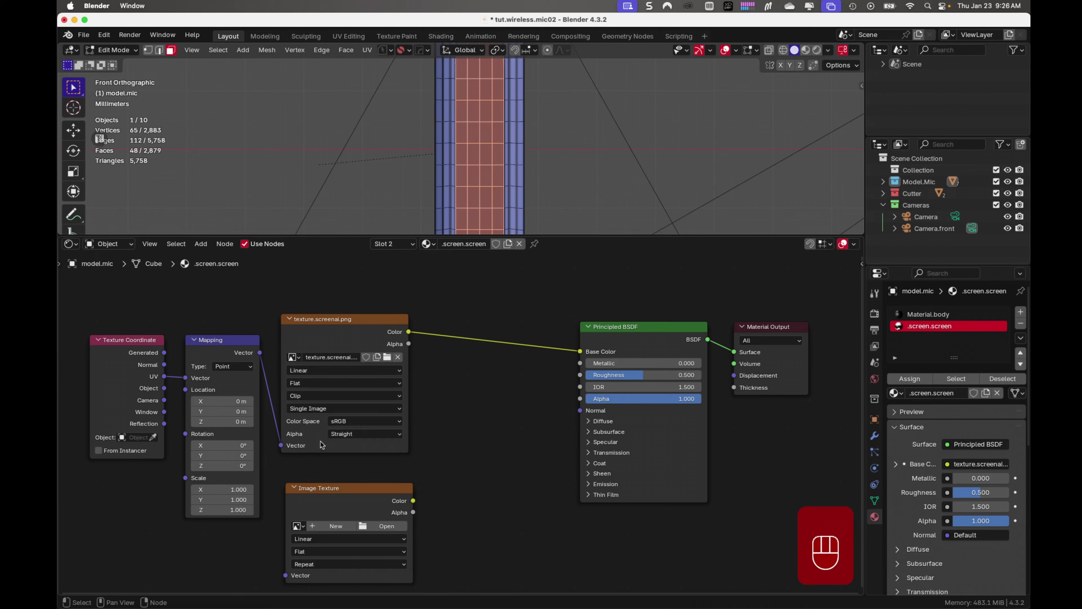
Examine the texture on the microphone's screen in rendered shading with the faces deselected, returning to Object Mode.
left_click(817, 52)
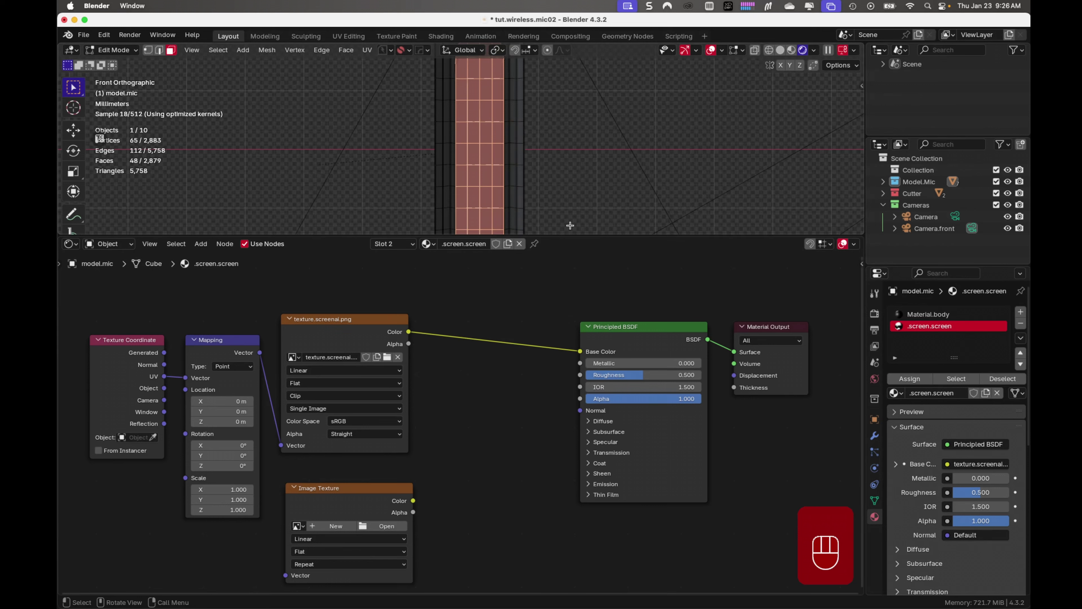
left_click(612, 201)
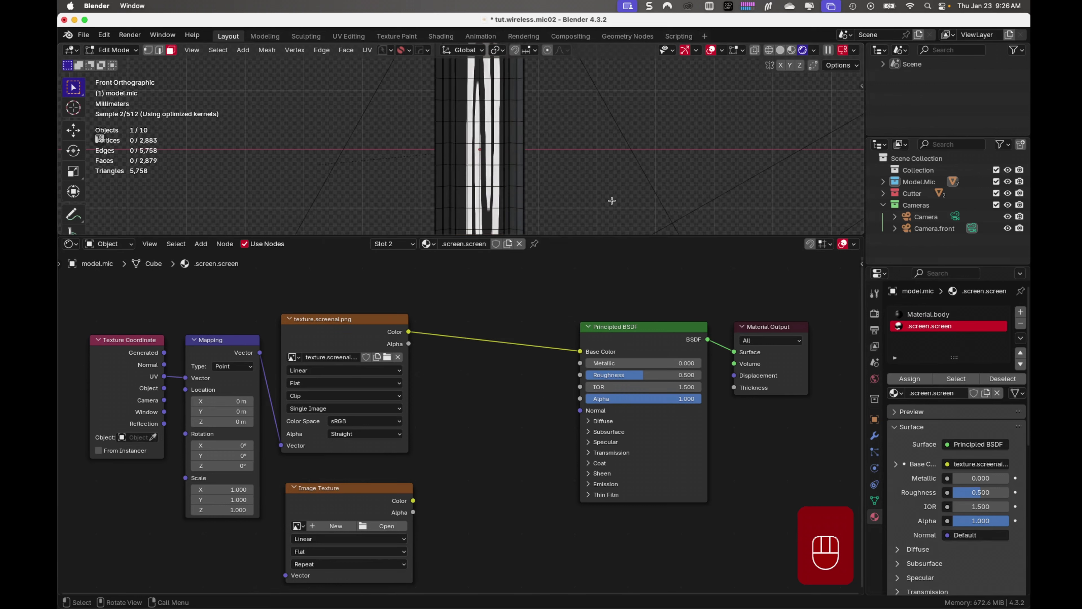
scroll(612, 203, "down", 5)
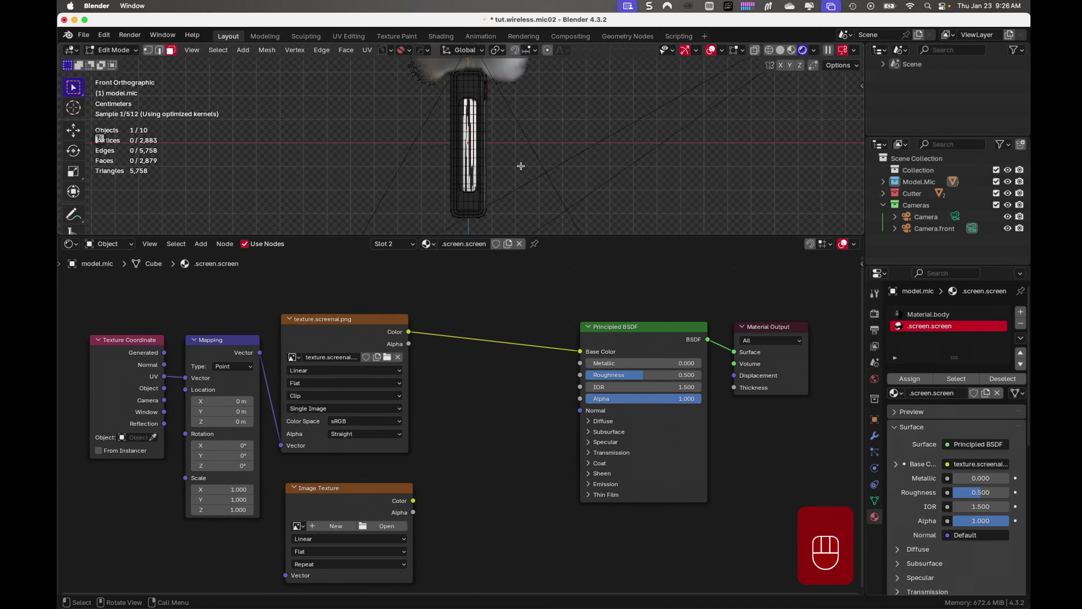
scroll(511, 173, "up", 3)
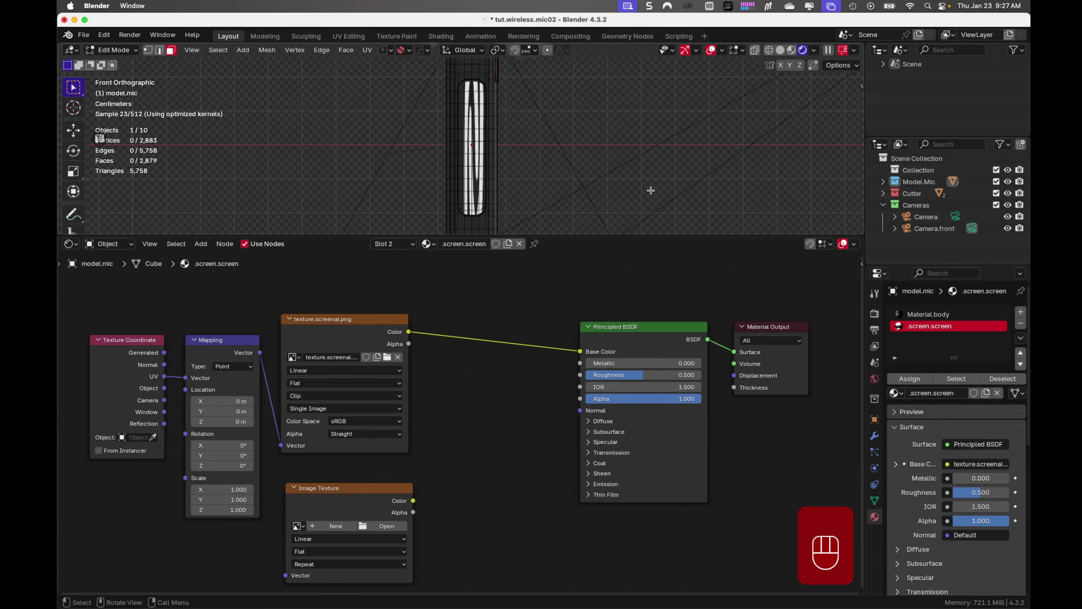
key("Tab")
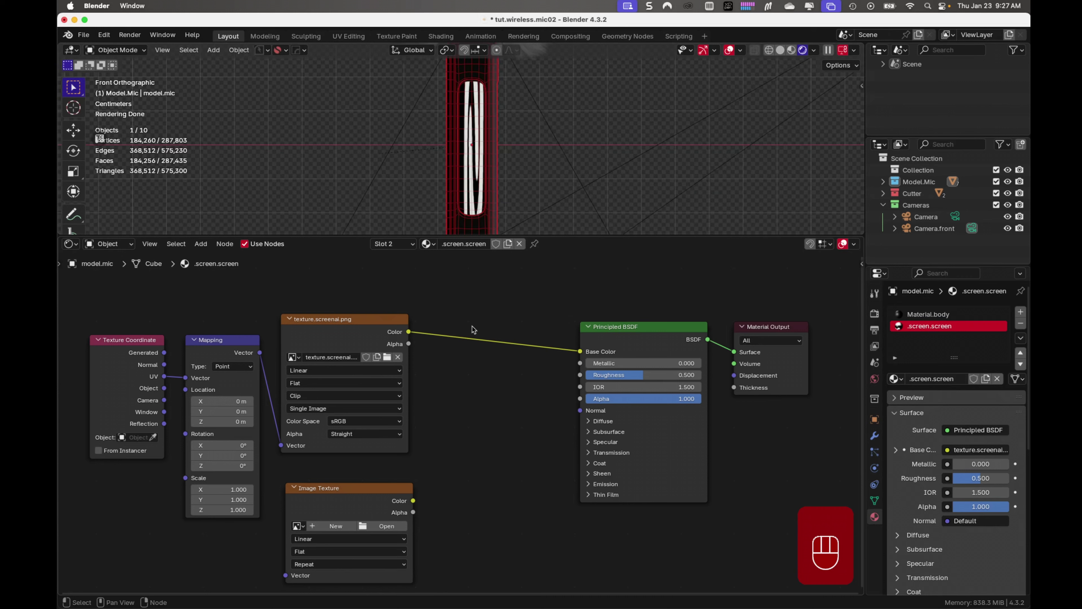
left_click_drag(368, 322, 392, 319)
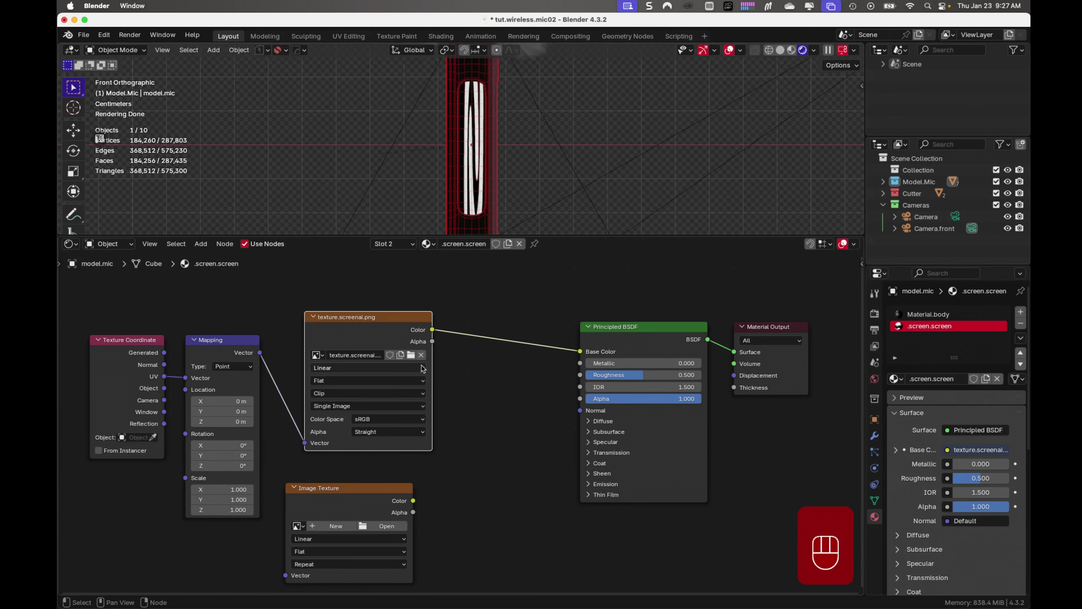
In the UV Editing workspace, select the faces of the screen vertex group and display texture.screenai.png behind their UVs.
left_click(347, 37)
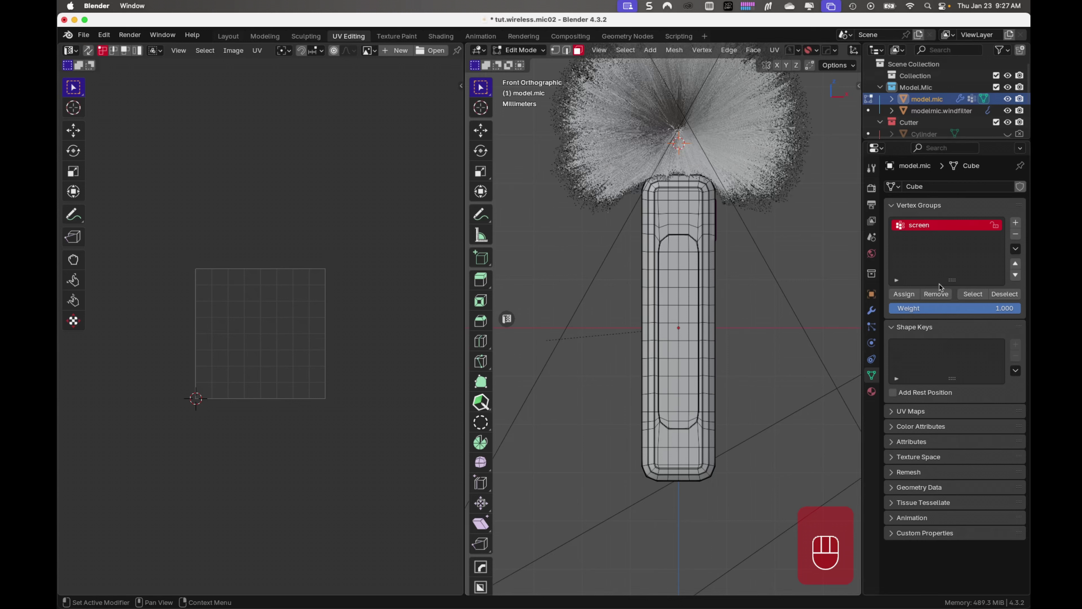
left_click(973, 294)
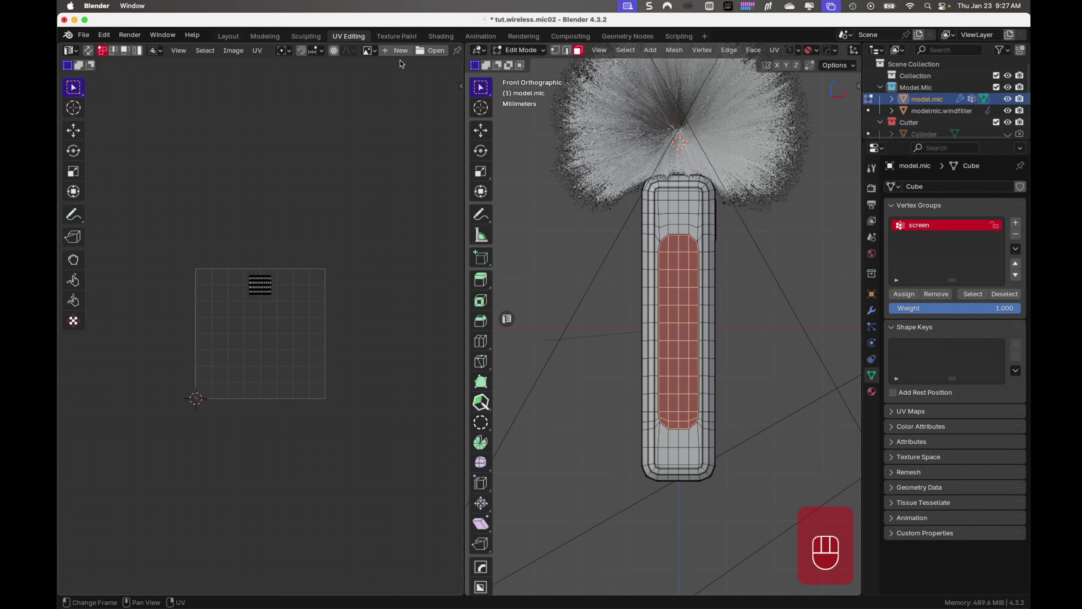
left_click(369, 50)
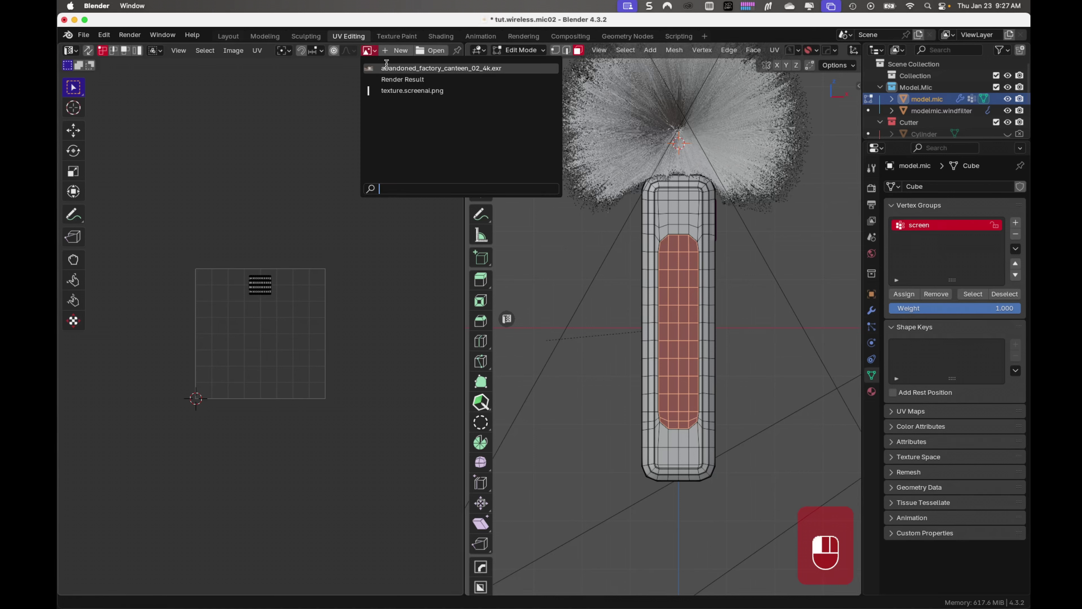
mouse_move(387, 65)
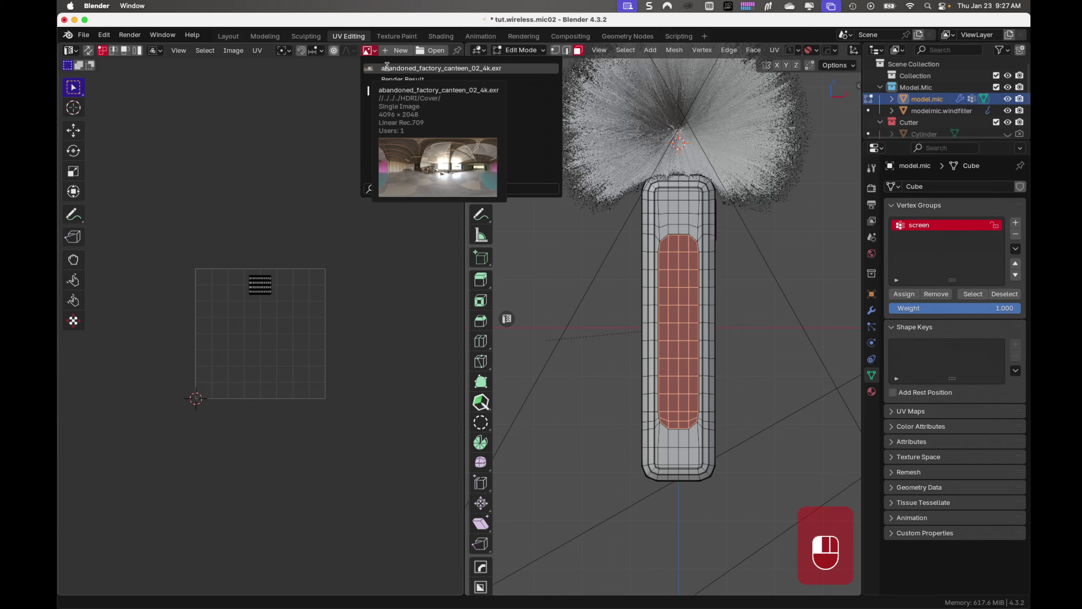
mouse_move(392, 87)
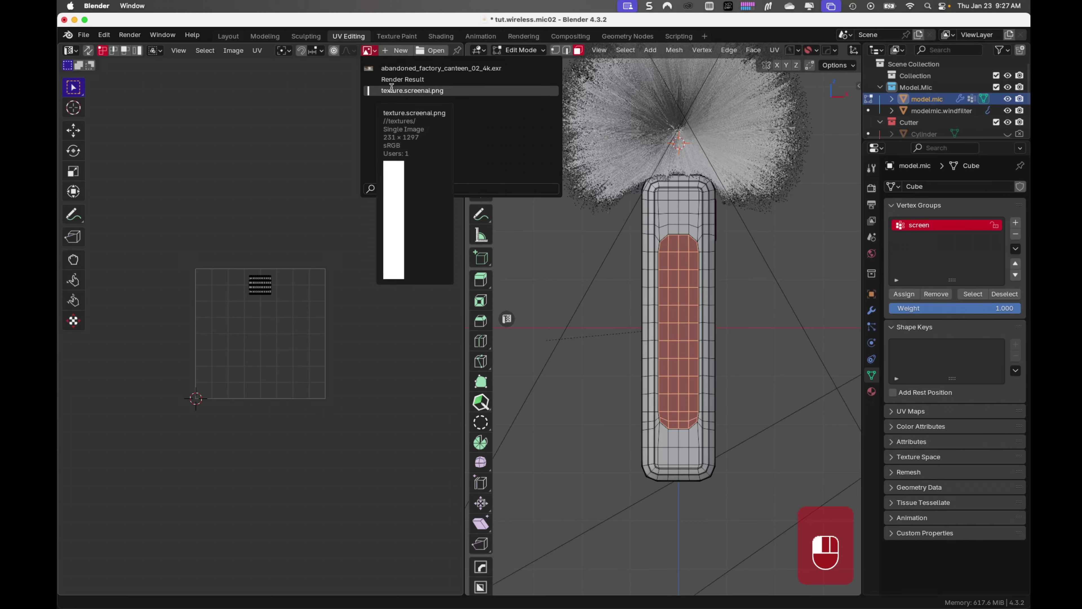
left_click(408, 92)
scroll(339, 148, "down", 2)
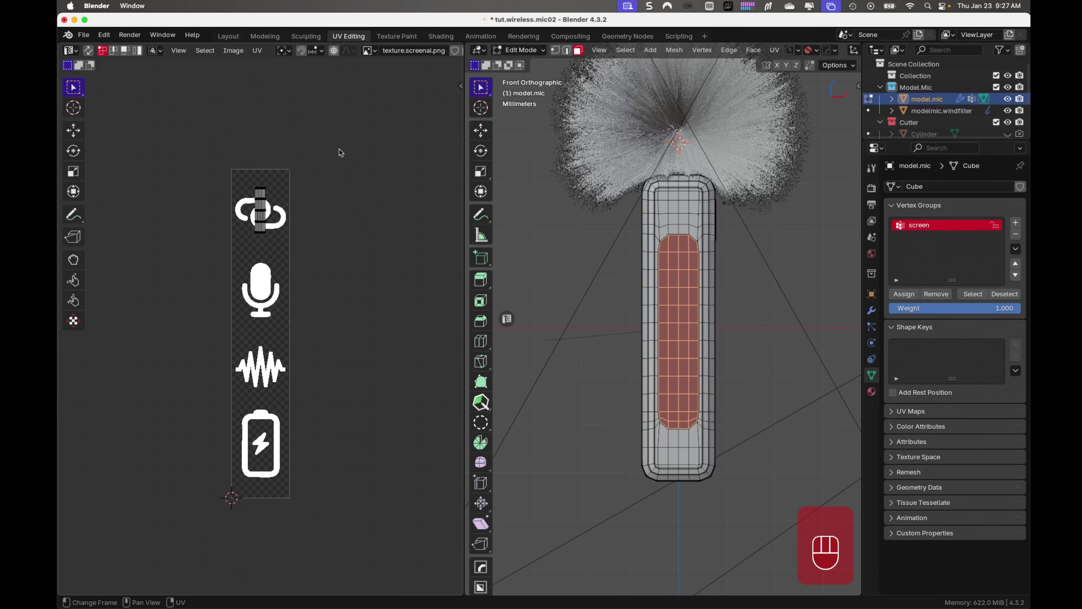
Unwrap the selected screen faces with Cube Projection.
scroll(339, 149, "up", 1)
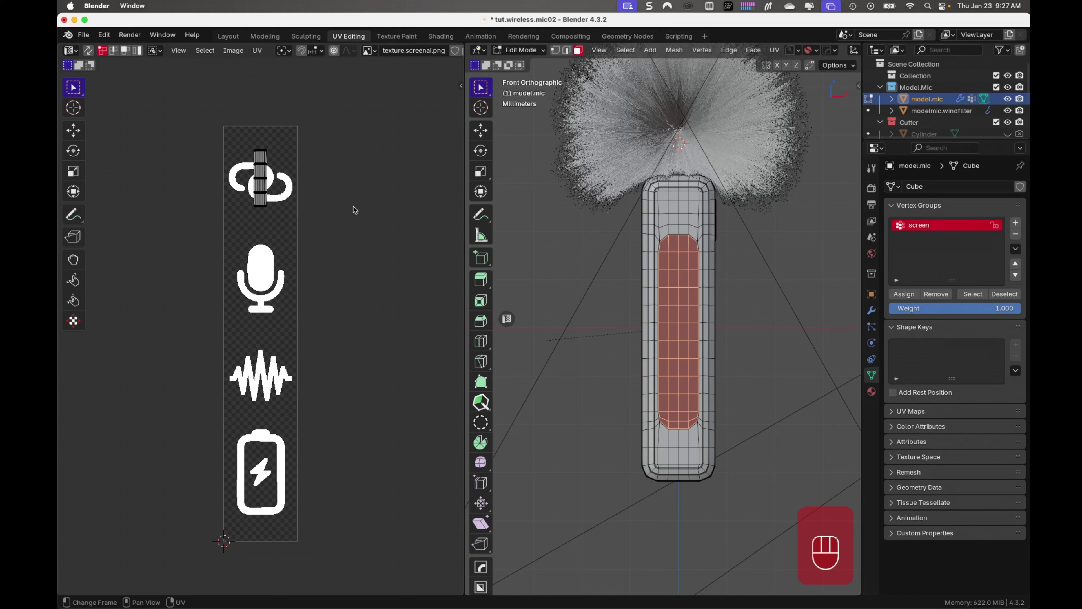
scroll(338, 230, "up", 6)
middle_click_drag(321, 235, 319, 548, "shift")
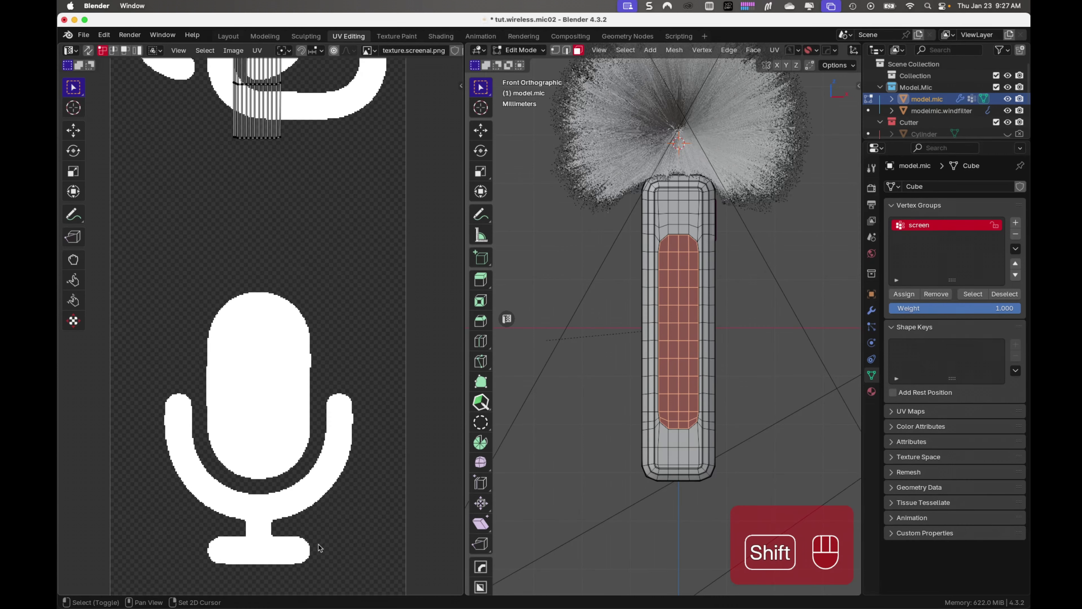
middle_click_drag(291, 315, 284, 490, "shift")
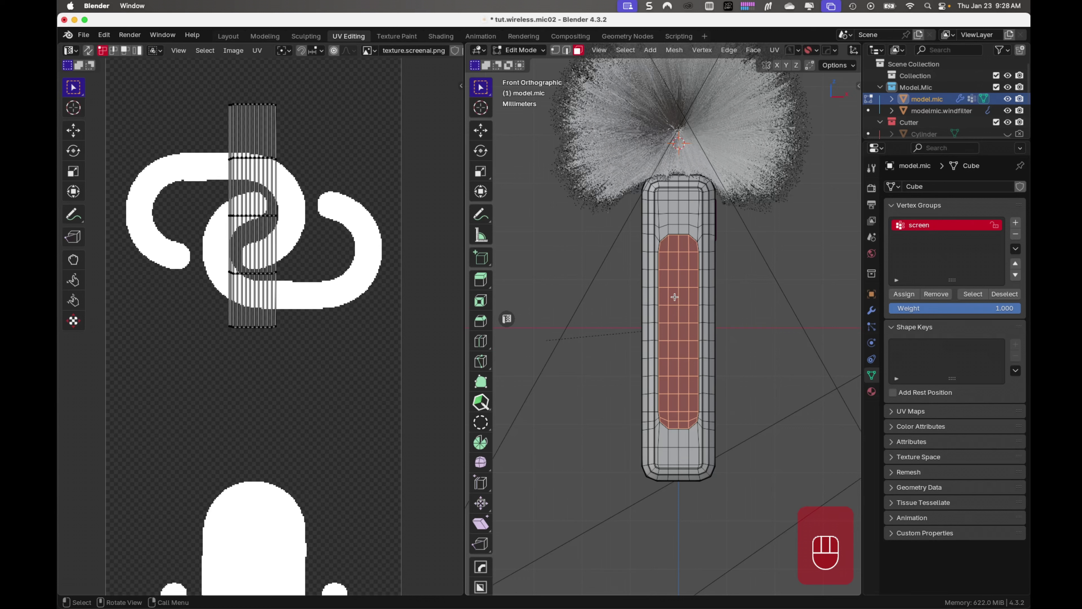
key("u")
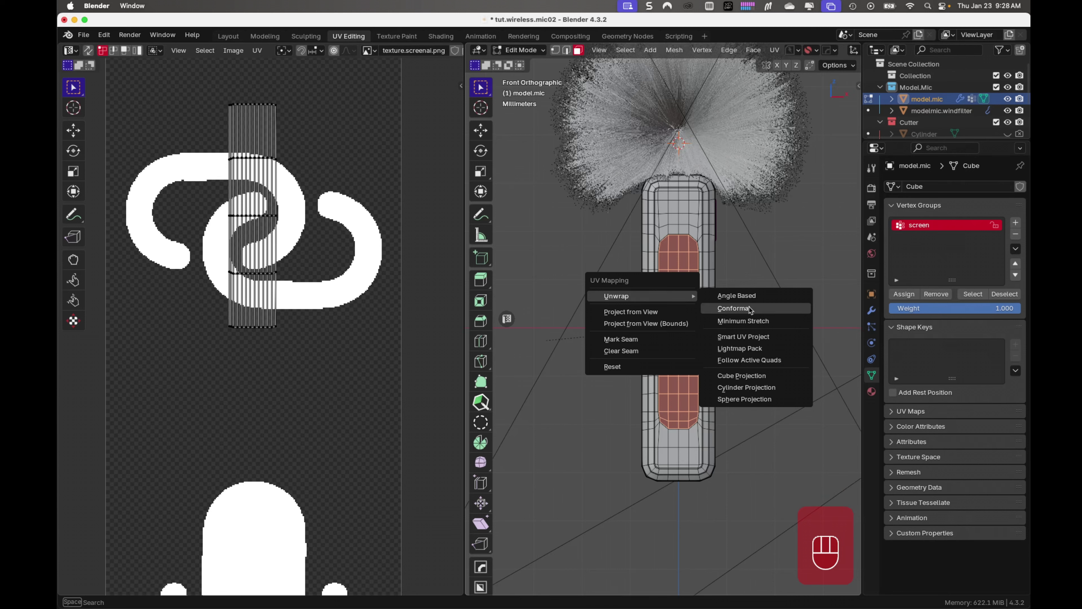
left_click(766, 378)
scroll(284, 375, "down", 6)
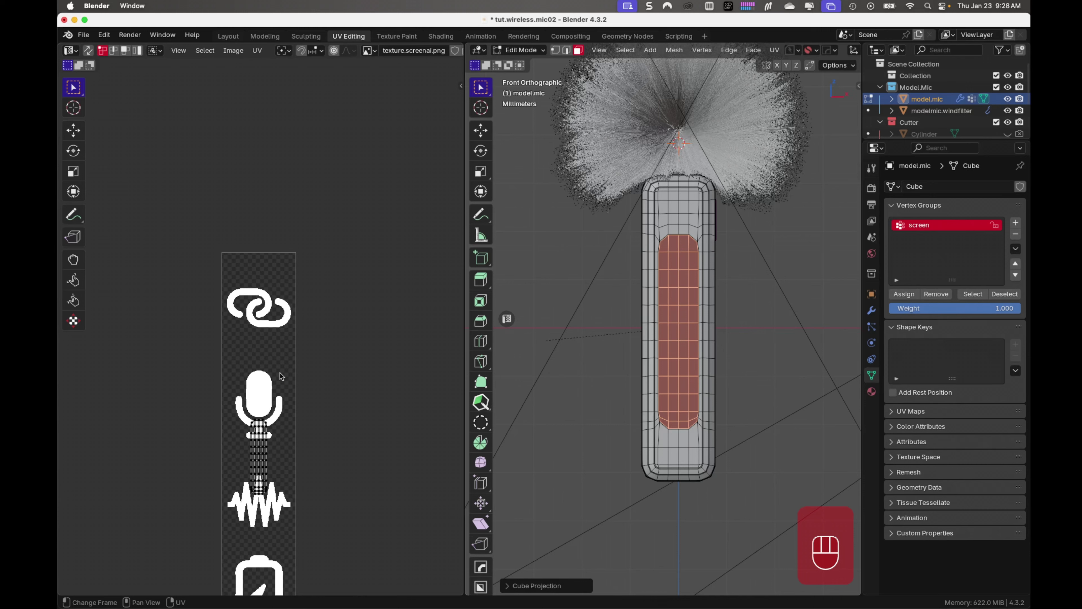
scroll(292, 446, "down", 5, "shift")
scroll(313, 334, "up", 4)
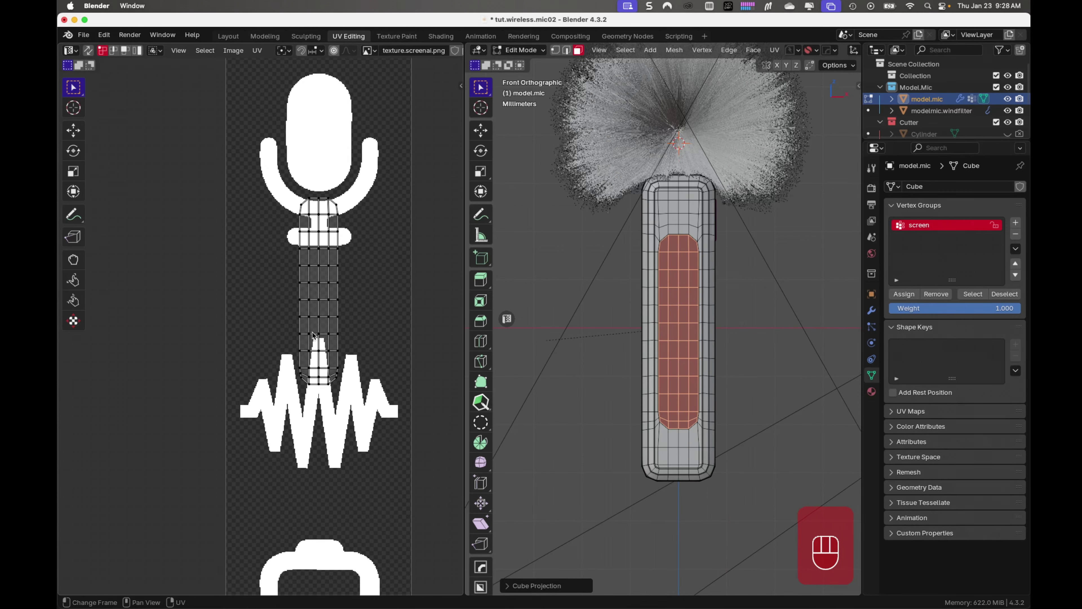
scroll(346, 348, "up", 1)
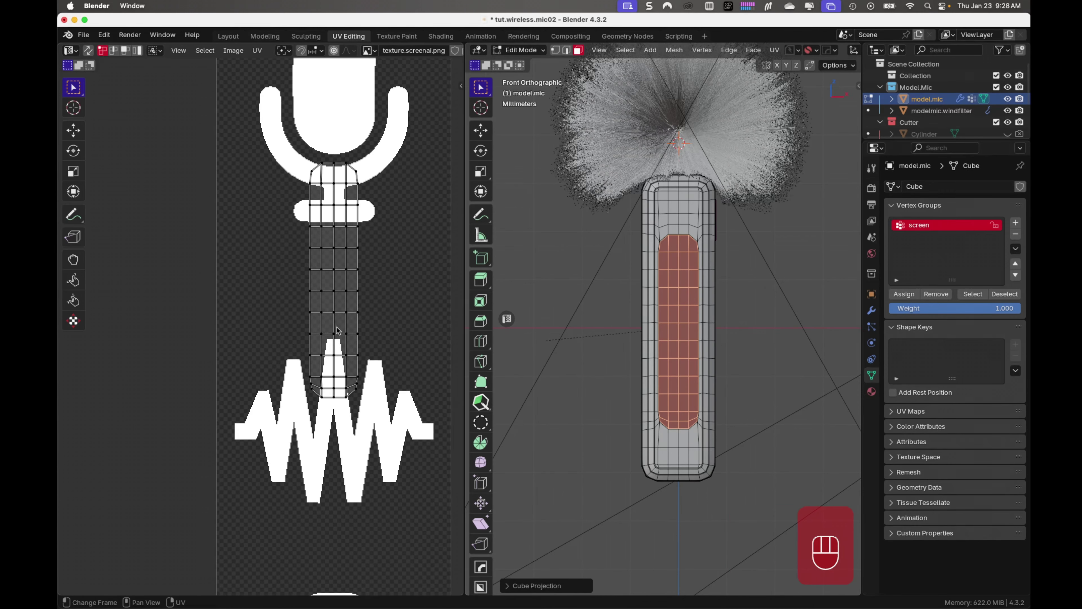
Select all the screen UVs, show the model in Material Preview shading, and scale the UVs up to enclose all four icons.
key("a")
key("Home")
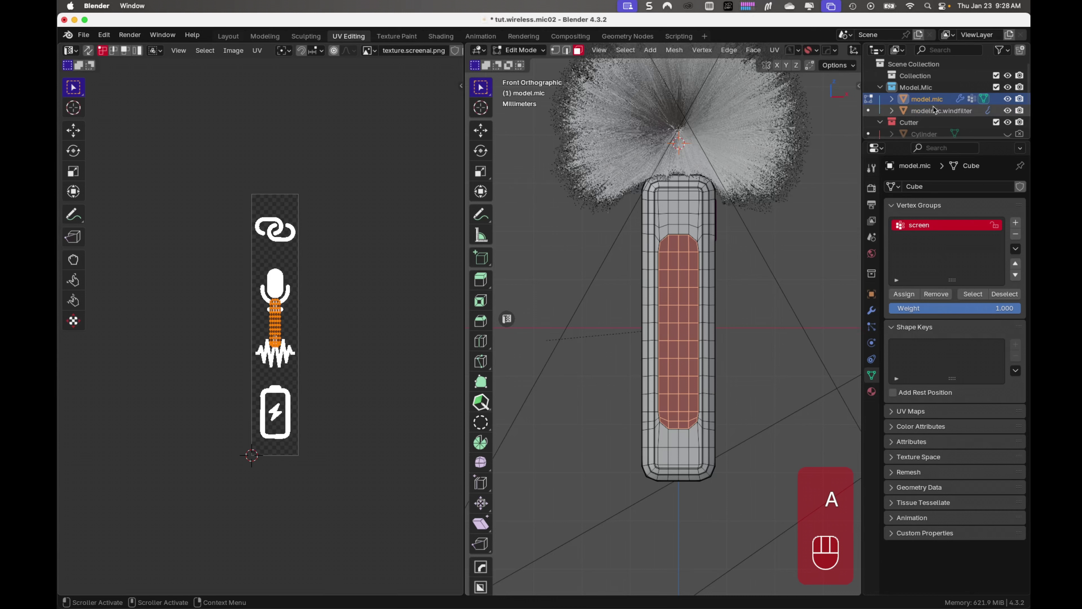
scroll(833, 57, "down", 10)
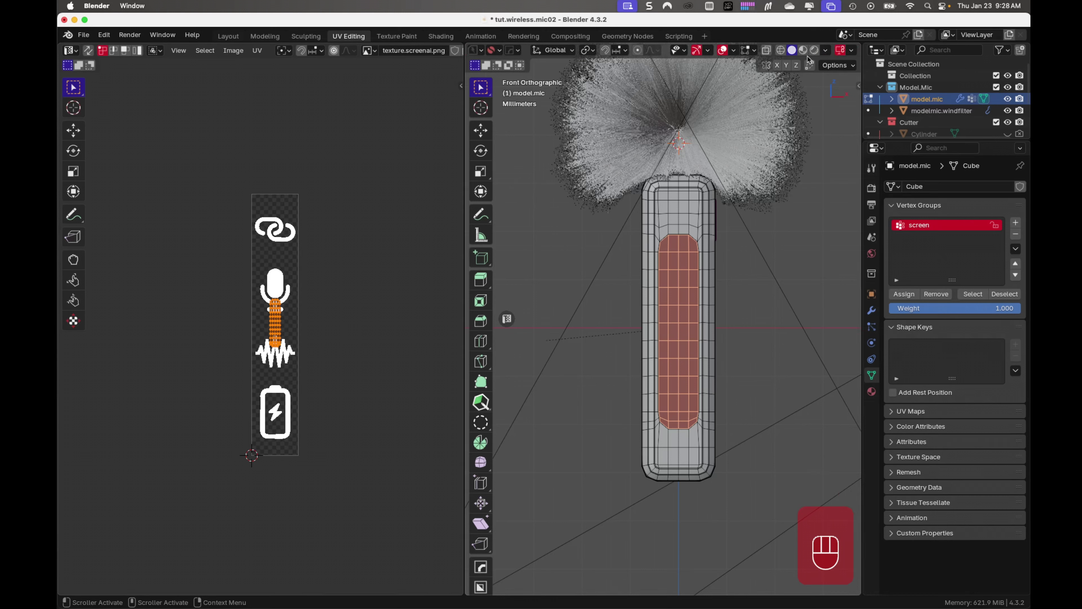
left_click(803, 50)
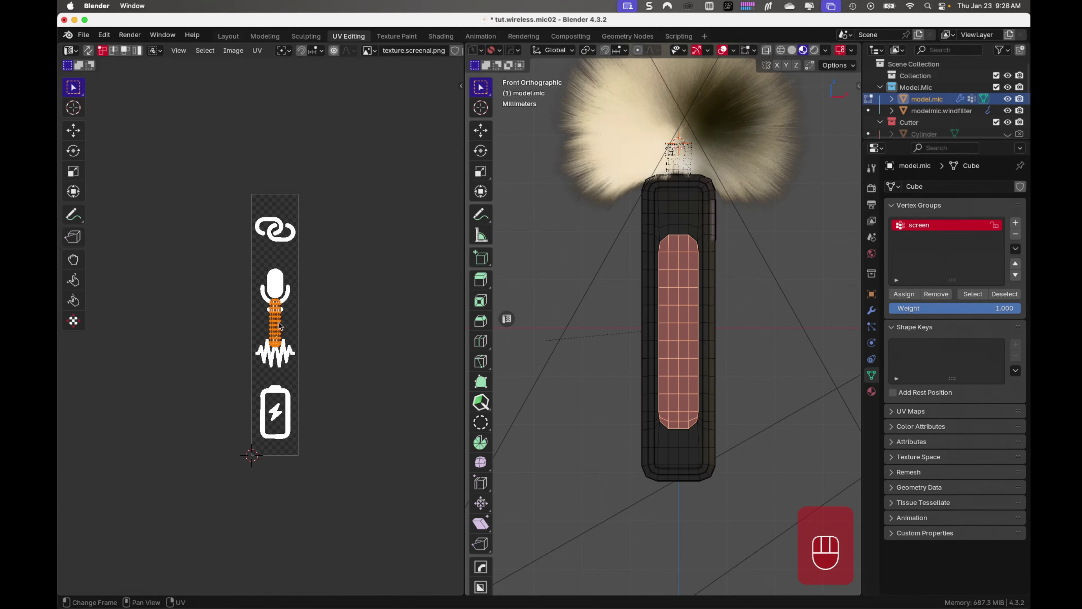
key("s")
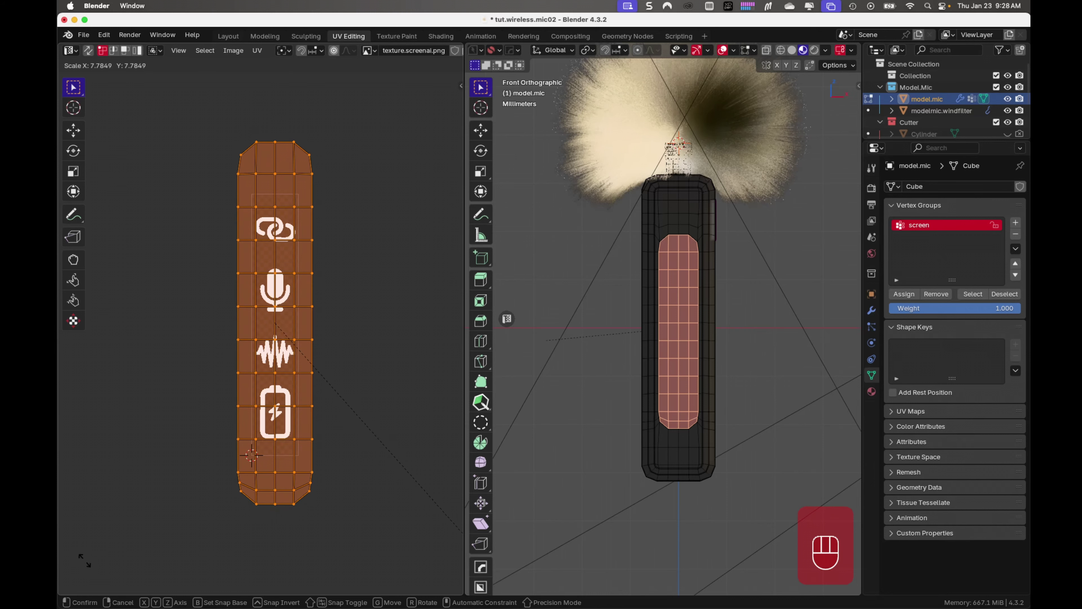
left_click(77, 546)
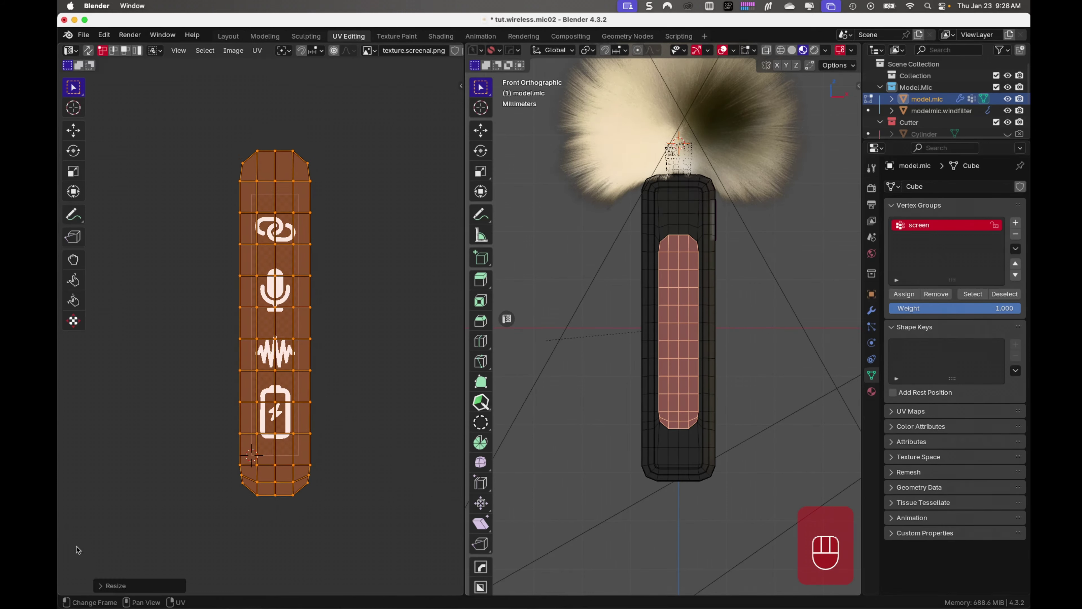
Return to Object Mode, then save the file from the Layout workspace.
key("Tab")
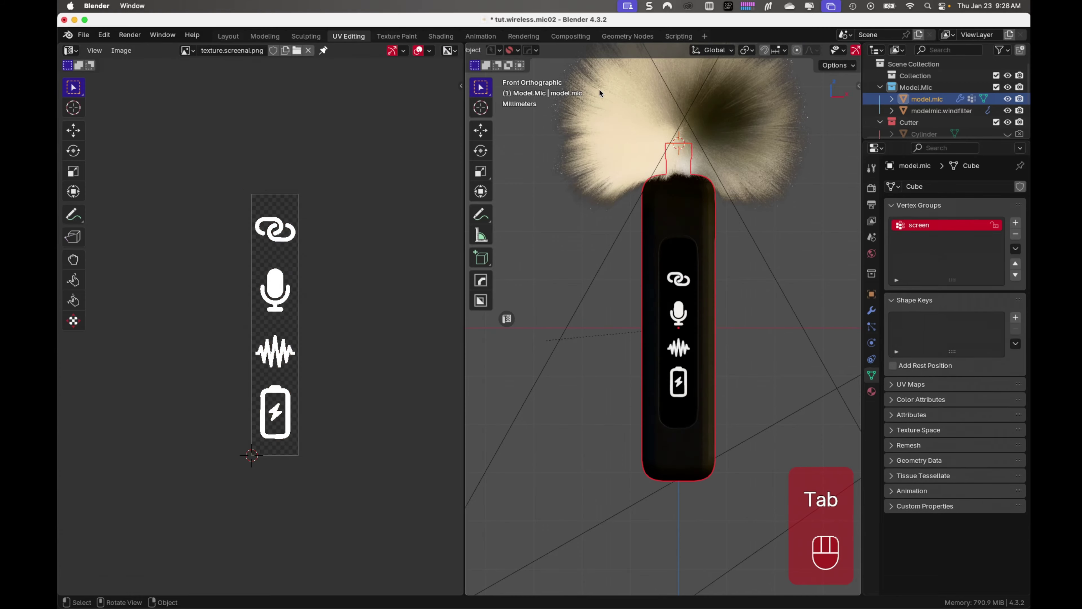
middle_click_drag(632, 204, 706, 304)
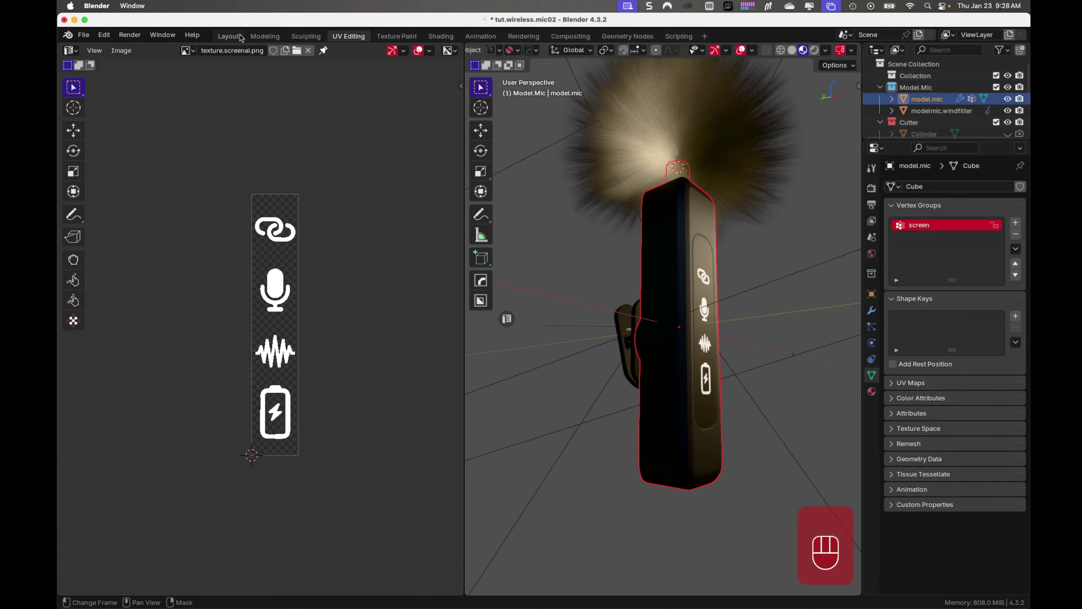
left_click(229, 37)
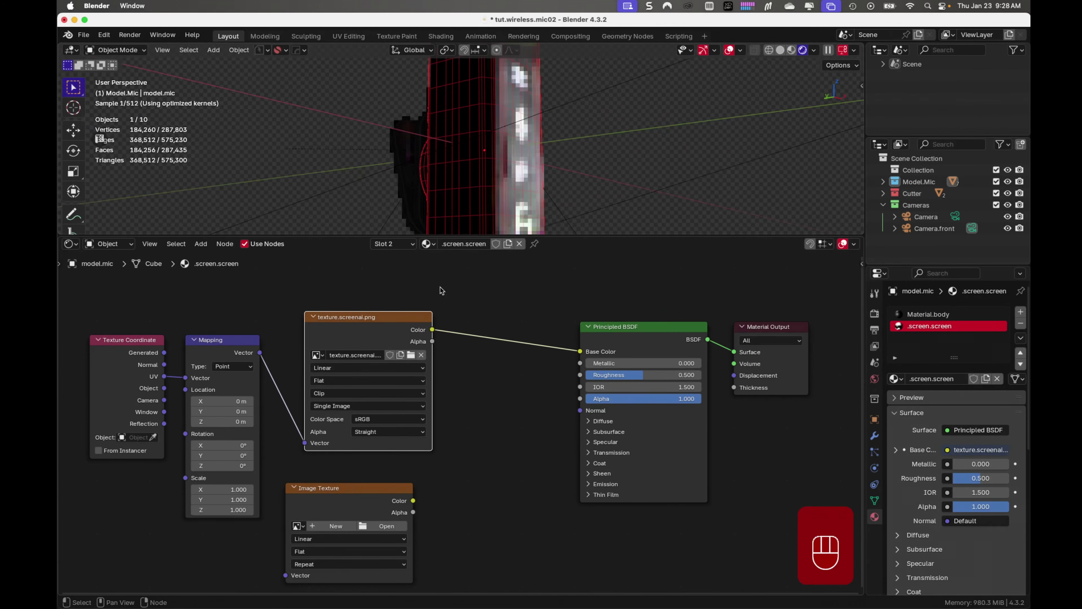
key("super+s")
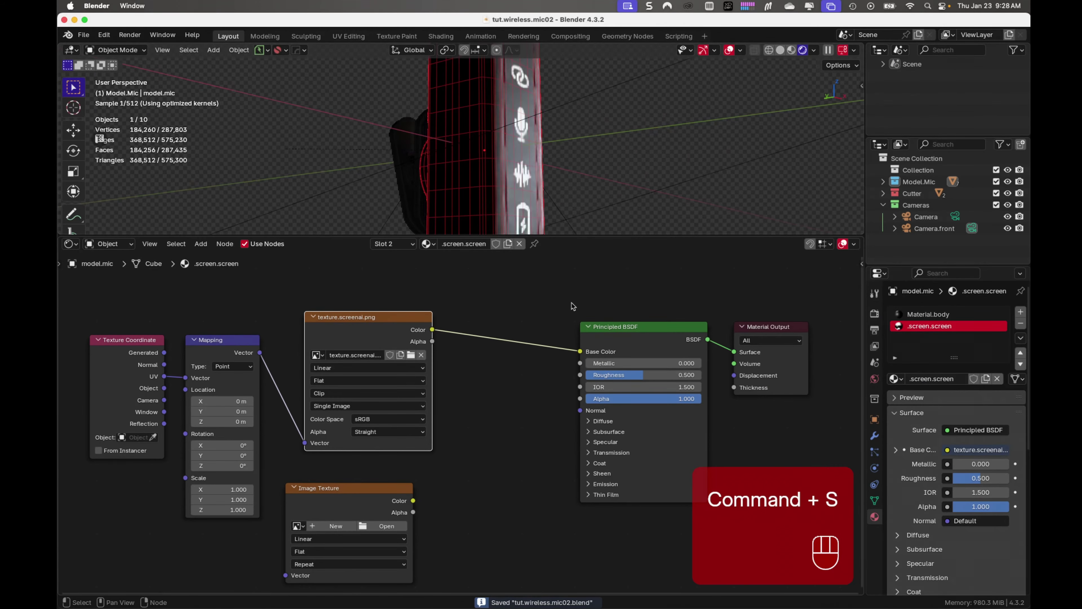
Check the screen icons in the rendered viewport and set the Principled BSDF's Roughness to 0.214.
middle_click_drag(602, 201, 579, 235)
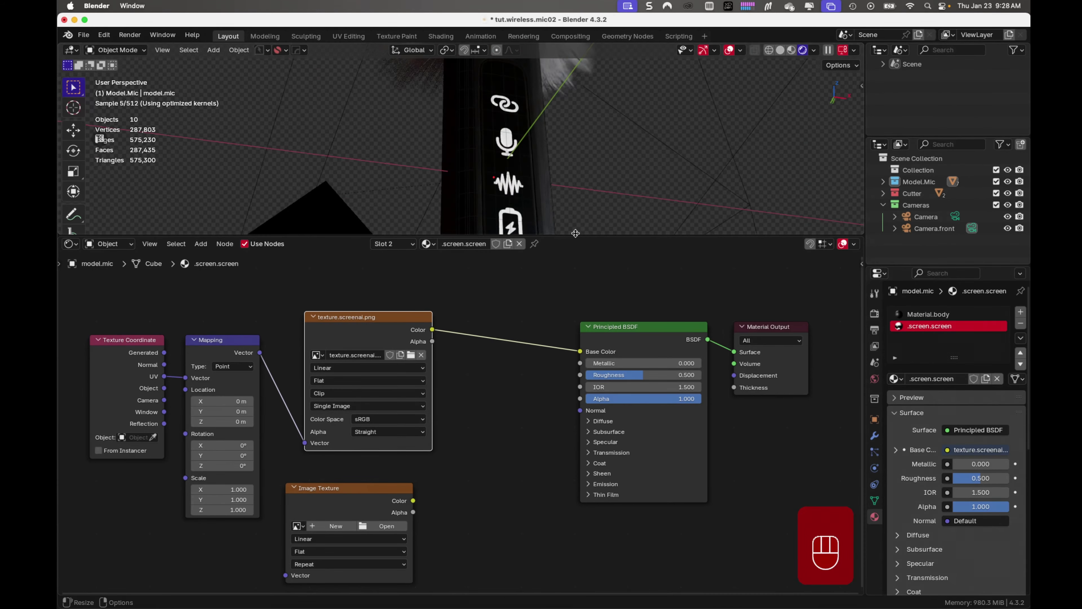
left_click_drag(578, 235, 595, 534)
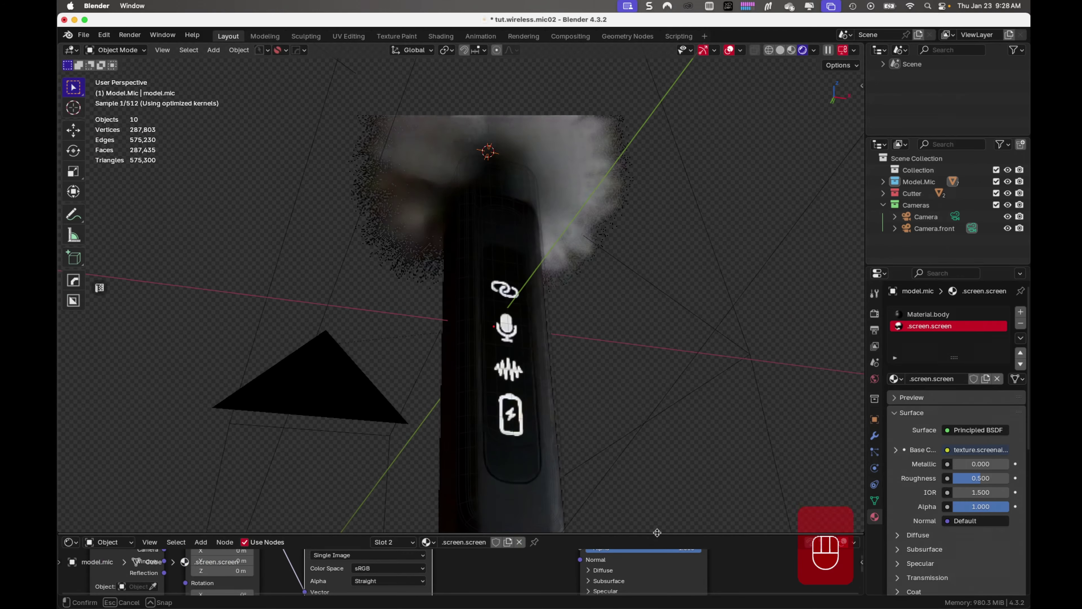
middle_click_drag(585, 374, 612, 358)
scroll(612, 359, "down", 6)
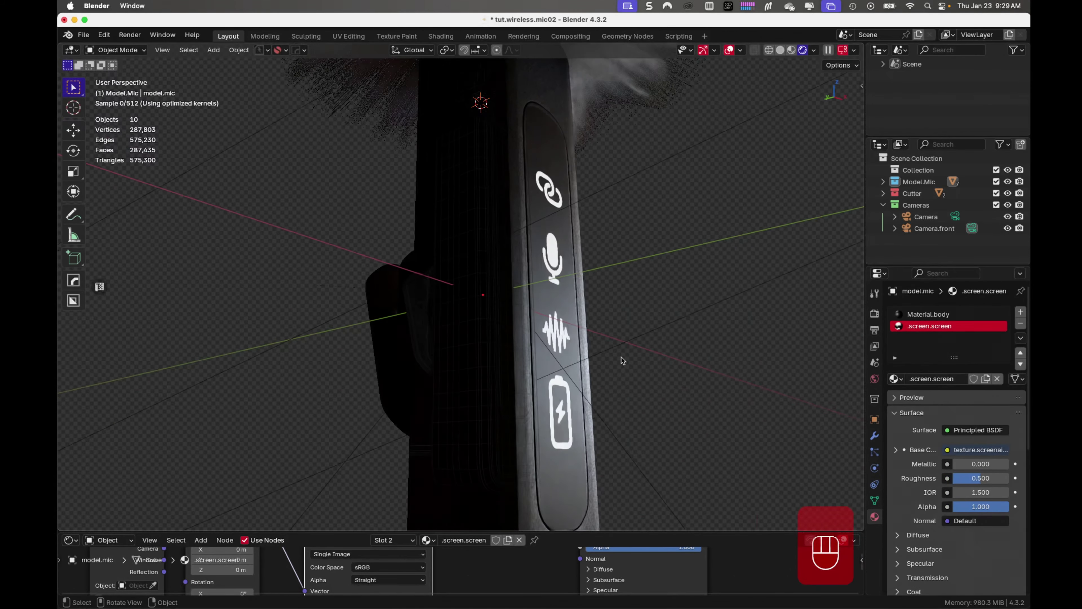
left_click_drag(564, 532, 565, 178)
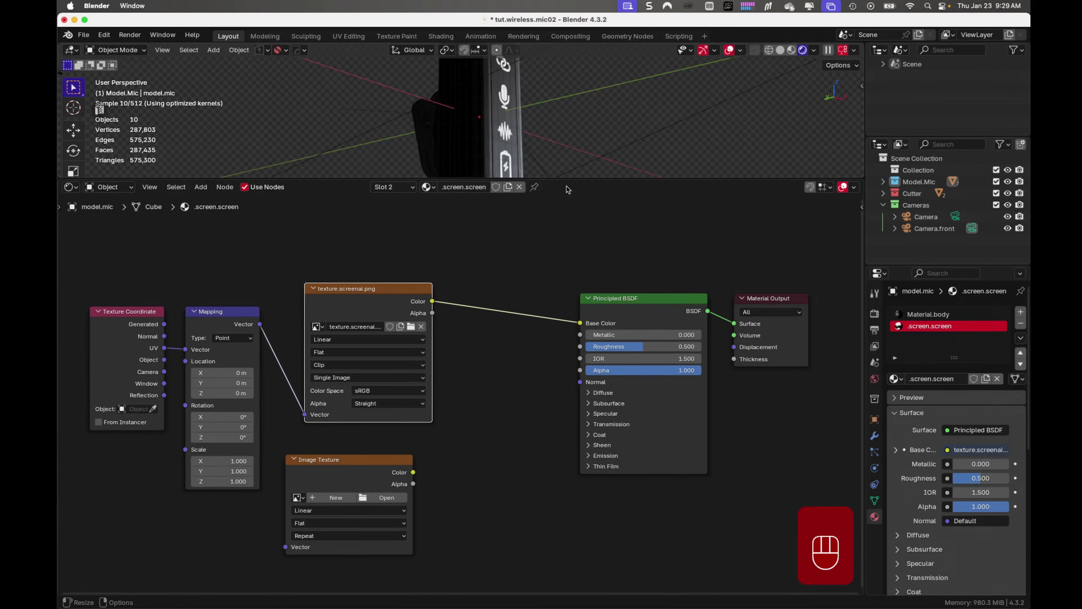
left_click(689, 347)
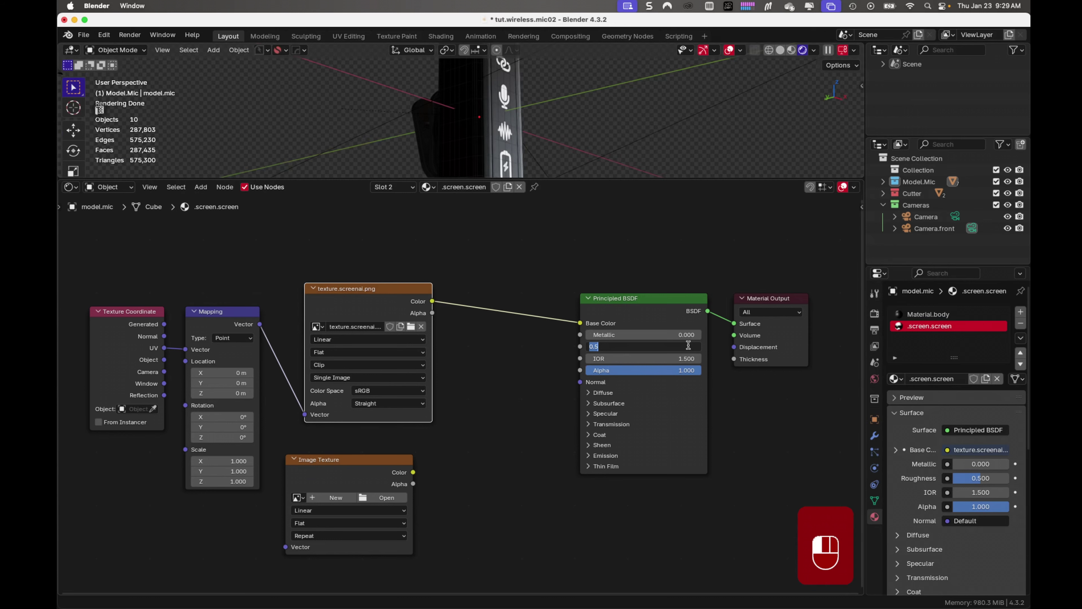
type(".214")
key("Return")
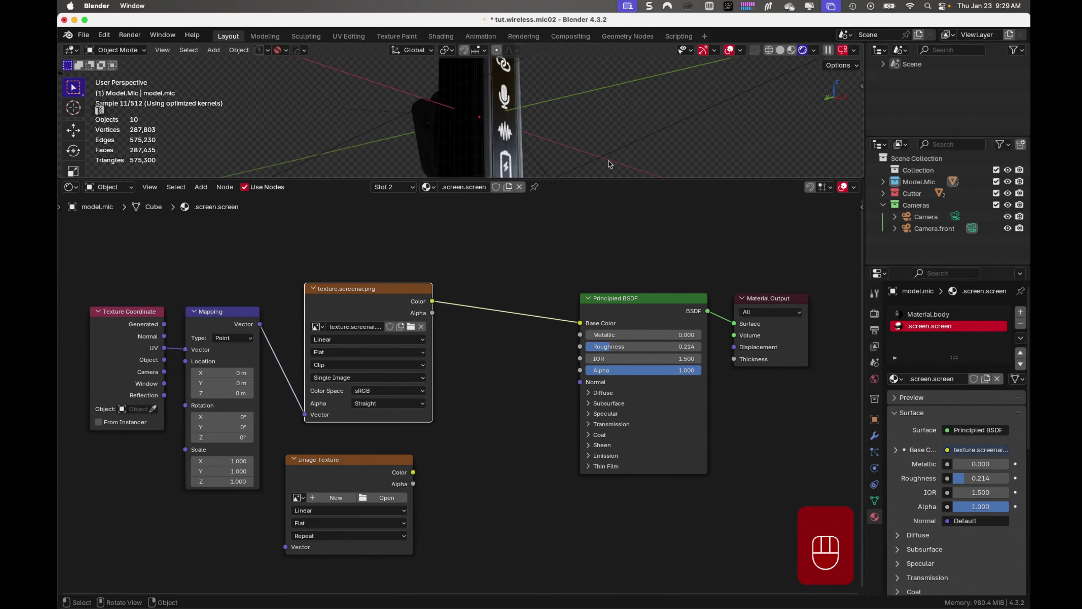
Move the empty Image Texture node slightly lower and assign texture.screenai.png to it as an independent single-user copy.
left_click_drag(612, 178, 630, 431)
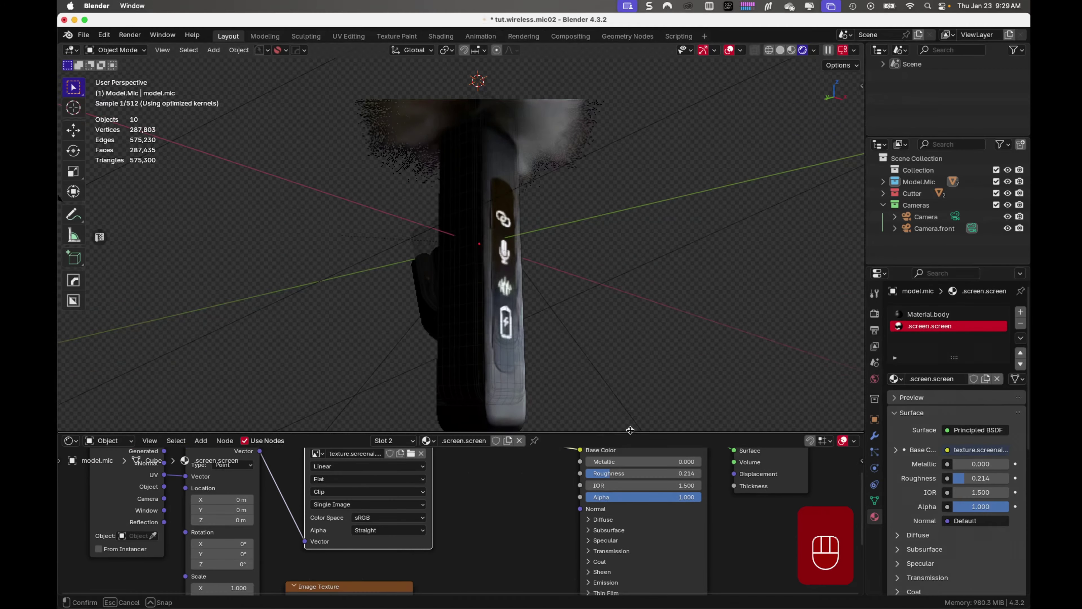
middle_click_drag(590, 360, 638, 335)
scroll(599, 355, "up", 3)
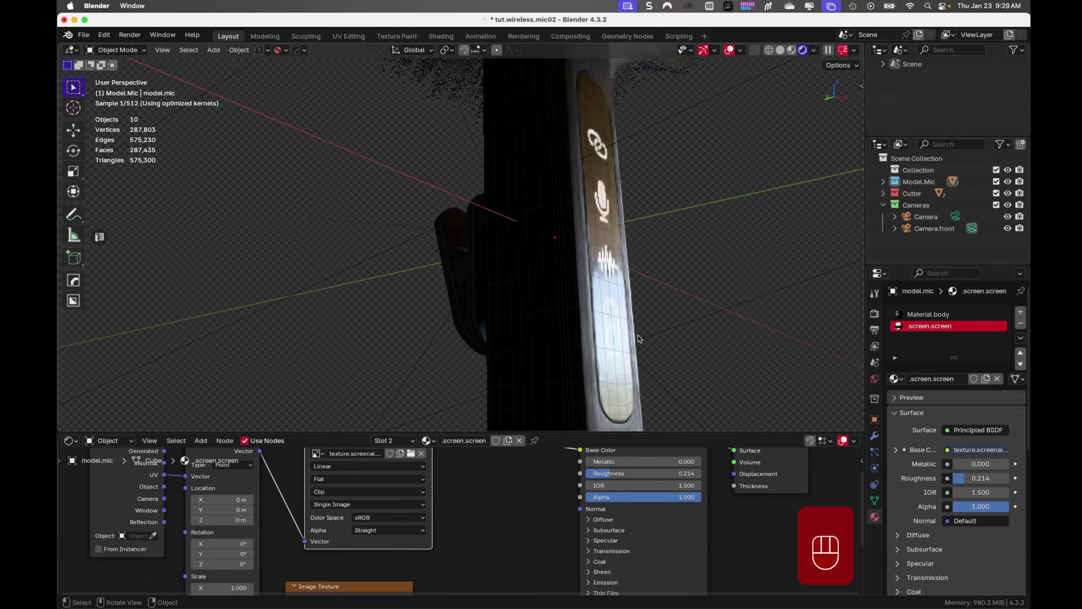
scroll(643, 340, "down", 4)
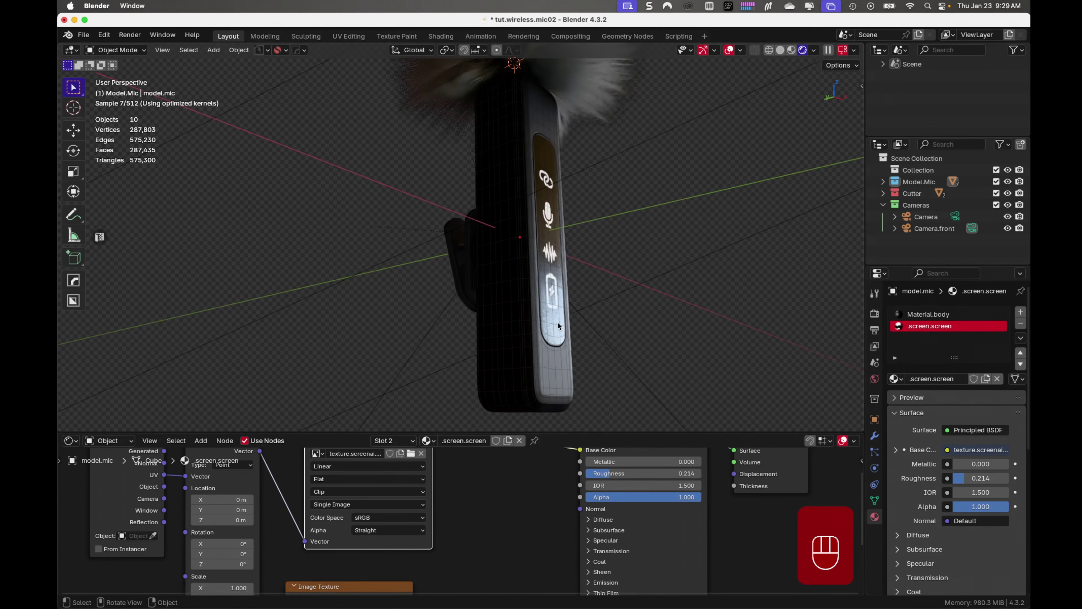
left_click_drag(620, 430, 621, 165)
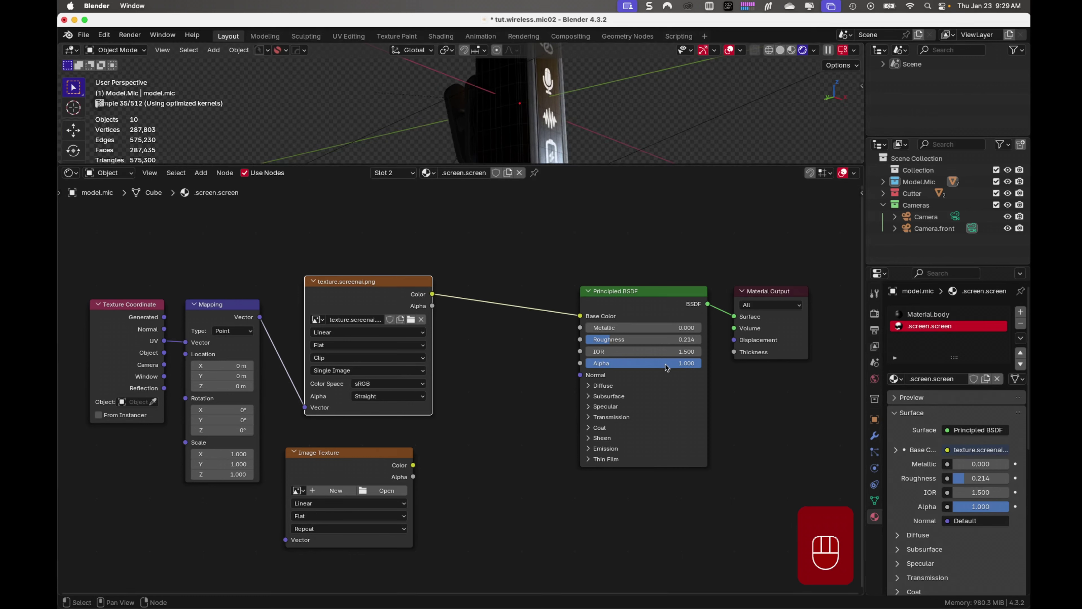
left_click_drag(373, 454, 402, 474)
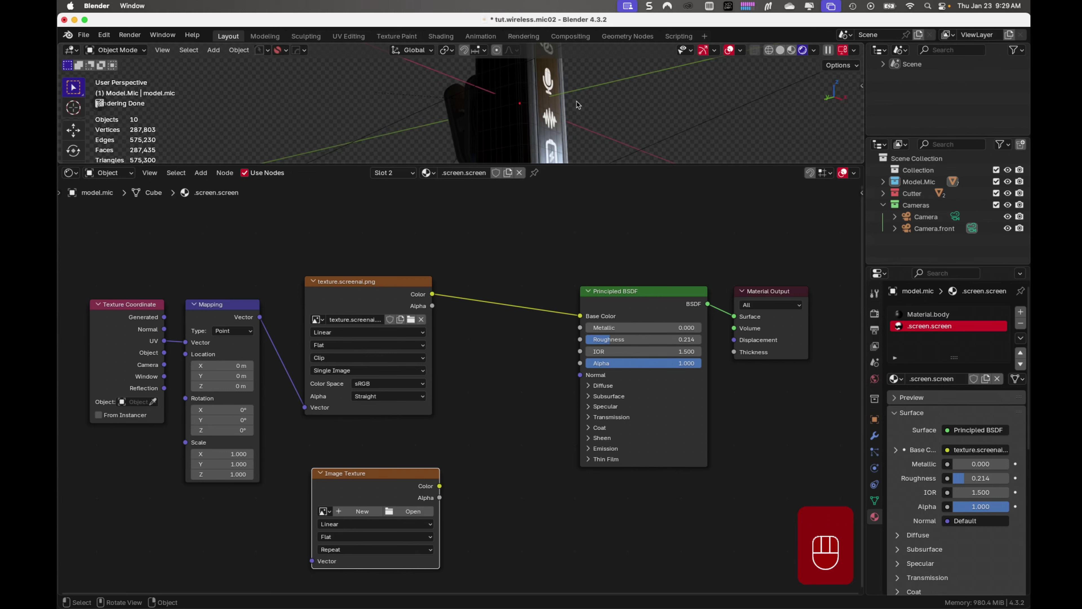
middle_click_drag(471, 469, 483, 328)
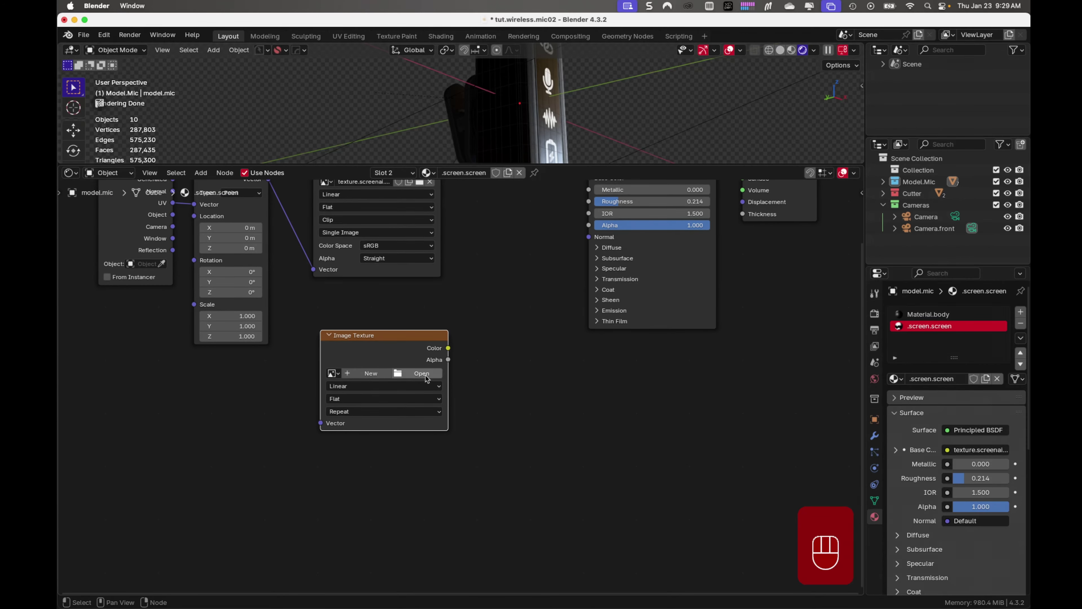
left_click(333, 373)
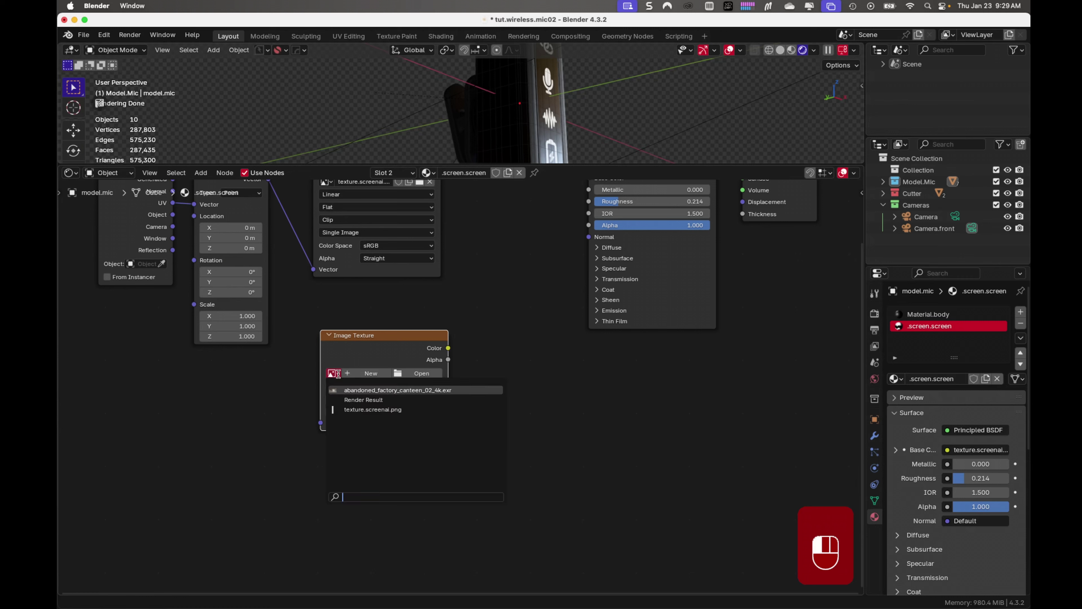
left_click(348, 409)
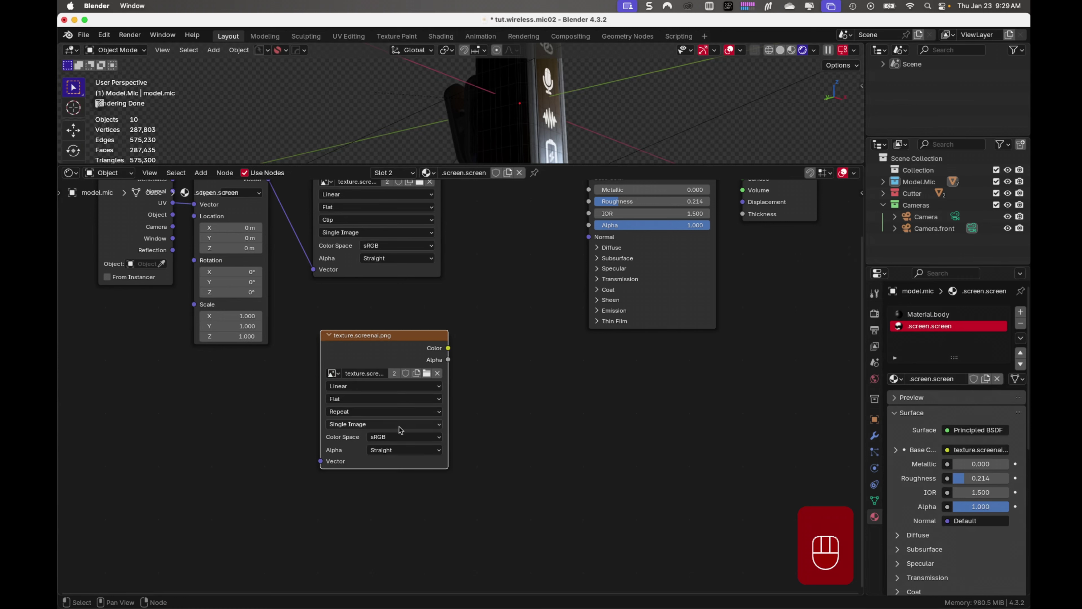
middle_click_drag(507, 338, 512, 374)
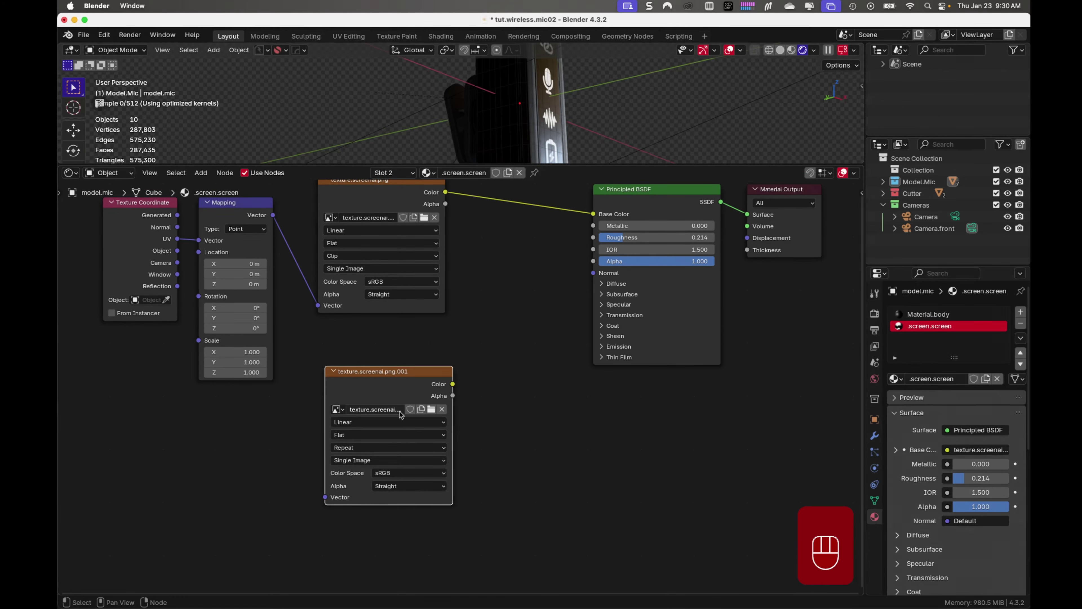
left_click(399, 411)
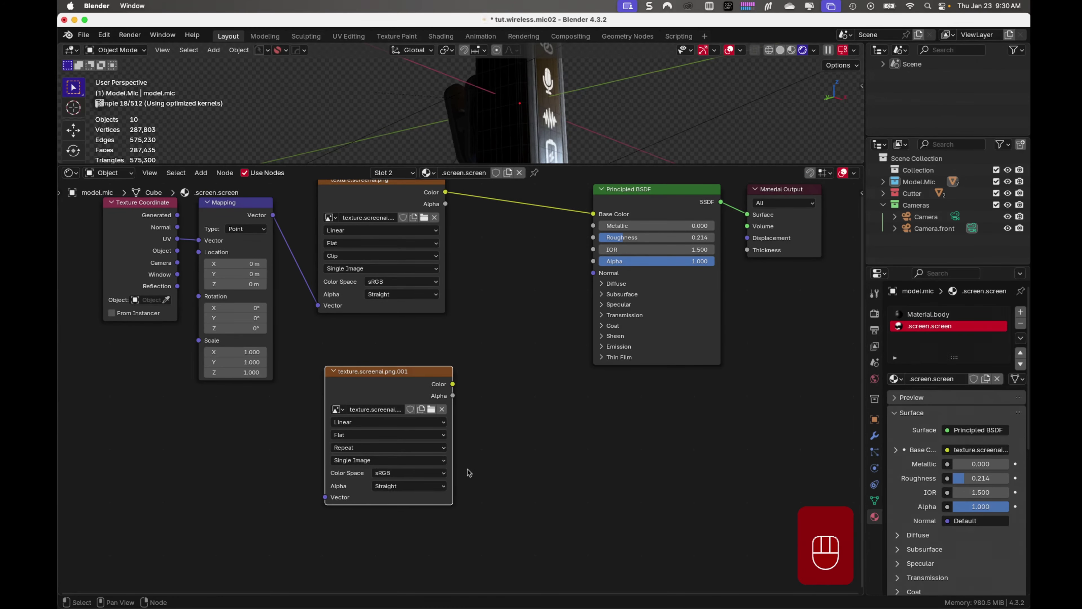
Set the copied image texture's Color Space to Non-Color and its extension mode to Clip.
left_click(444, 474)
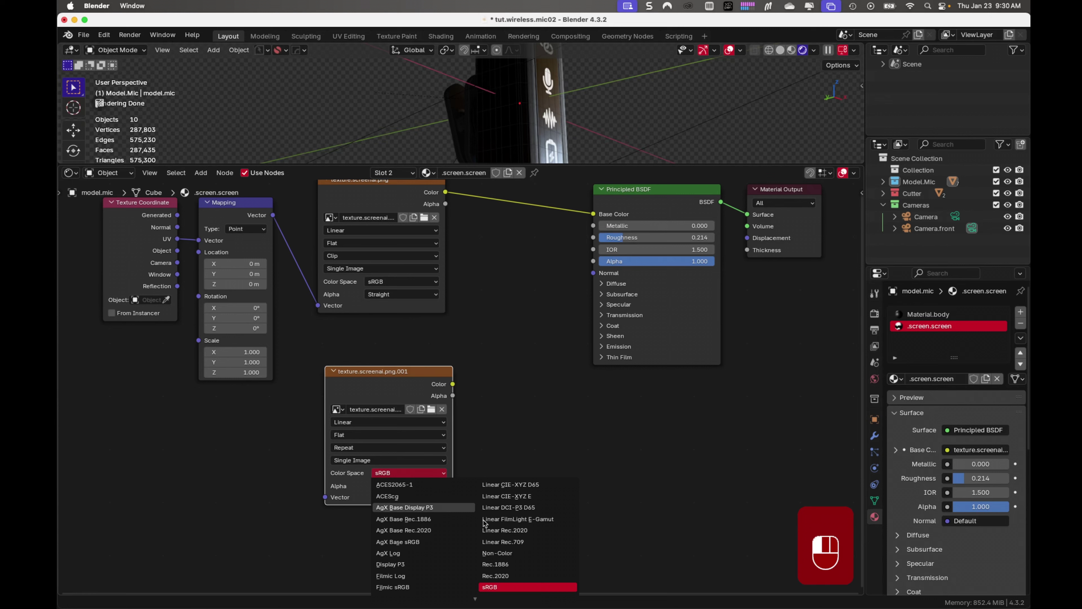
left_click(494, 553)
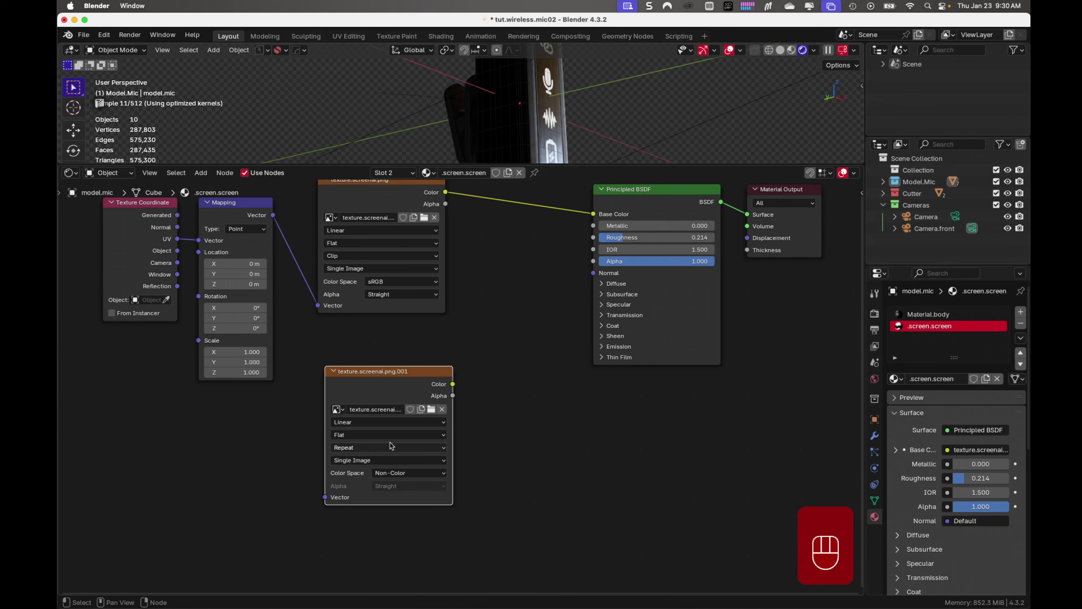
left_click(389, 451)
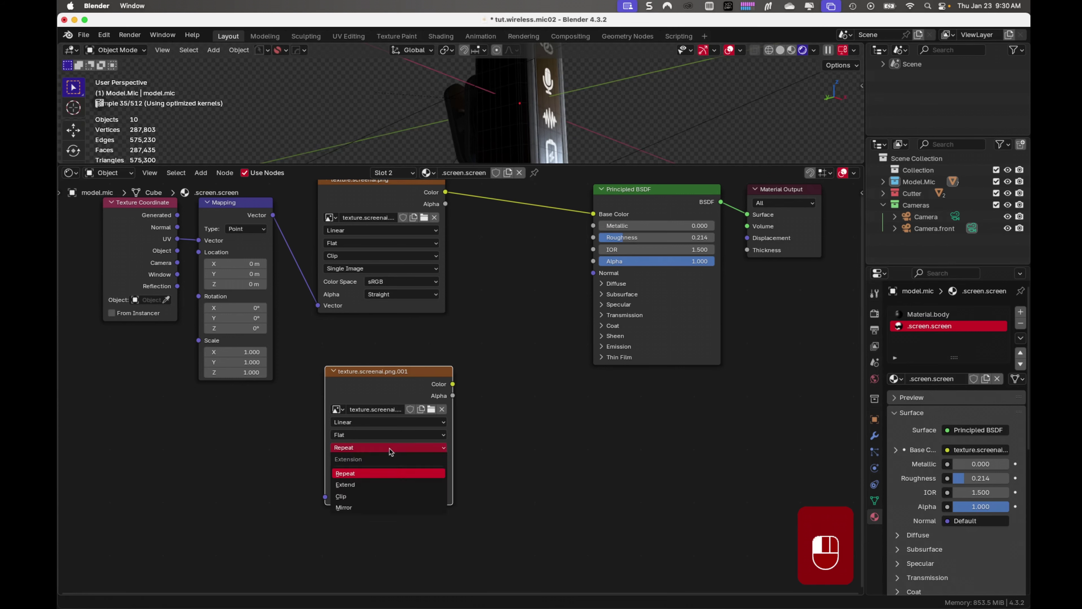
left_click(375, 501)
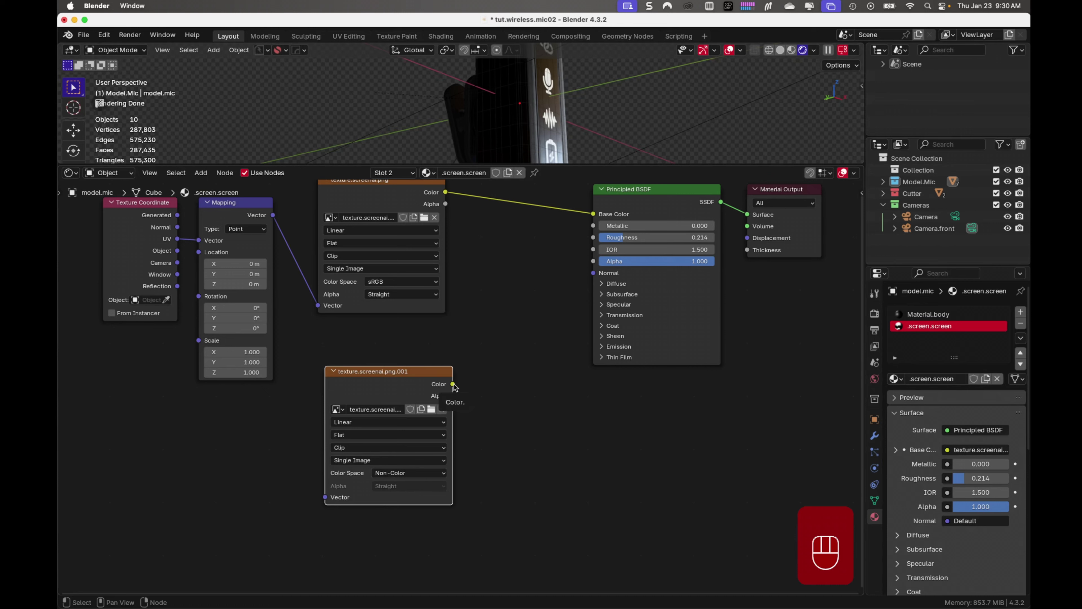
Connect the Non-Color texture's Color output to the Principled BSDF's Emission Color and set the Emission Strength to 2.
left_click_drag(453, 384, 454, 386)
left_click(601, 346)
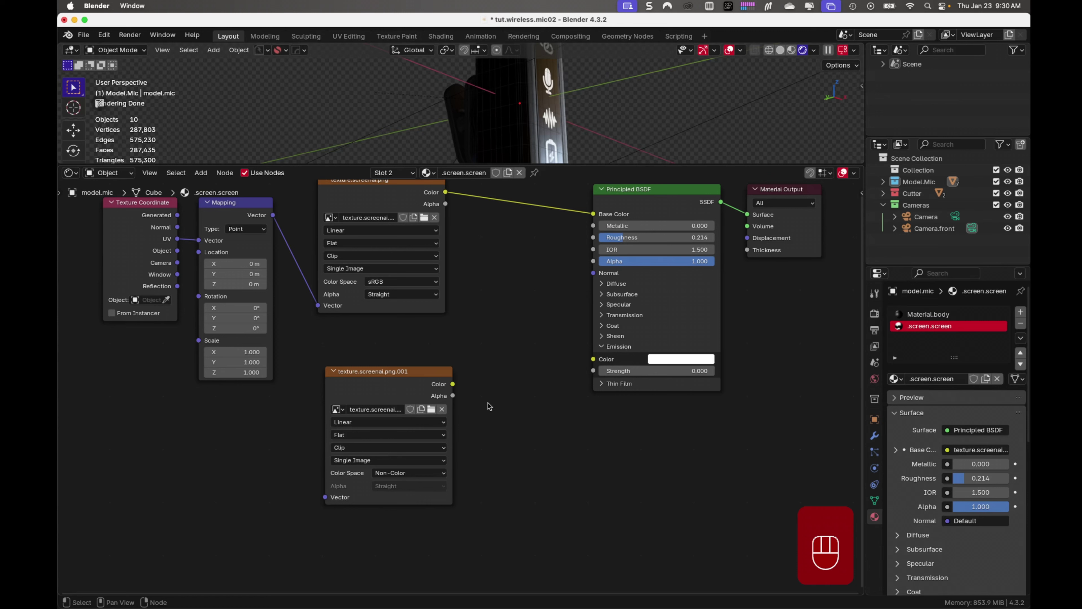
left_click_drag(454, 385, 592, 360)
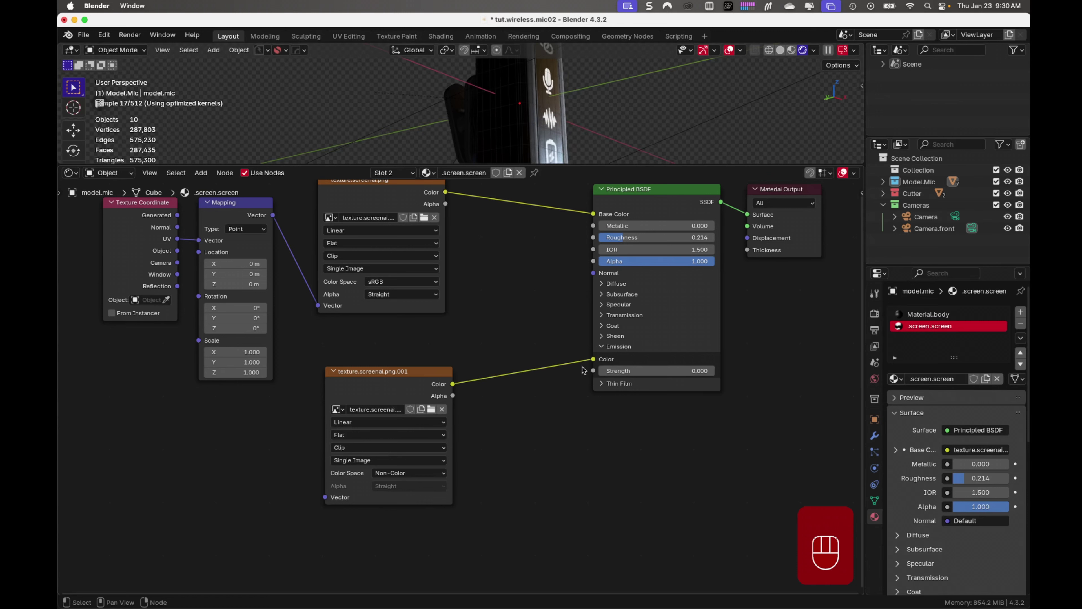
left_click(689, 370)
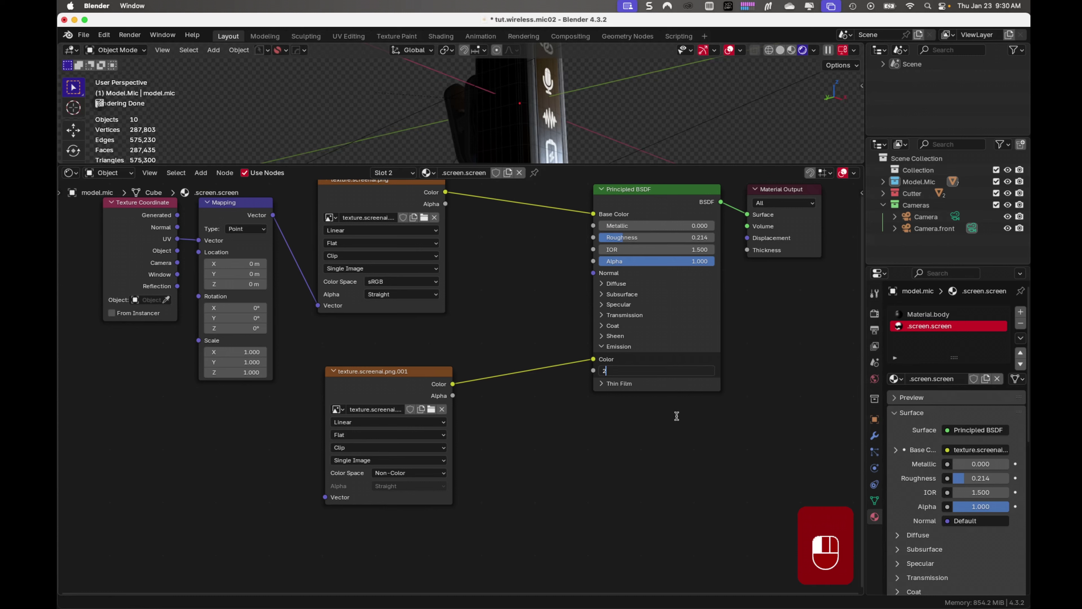
type("2")
key("Return")
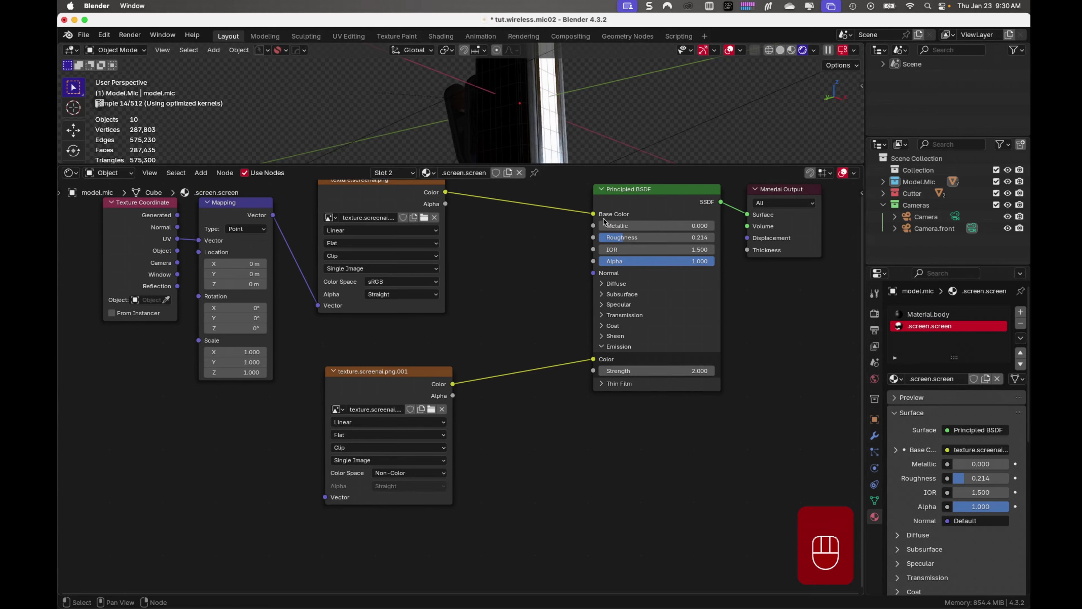
Add a Mix Color node on the link between the sRGB texture.screenai.png node and the Principled BSDF's Base Color.
left_click_drag(550, 164, 551, 426)
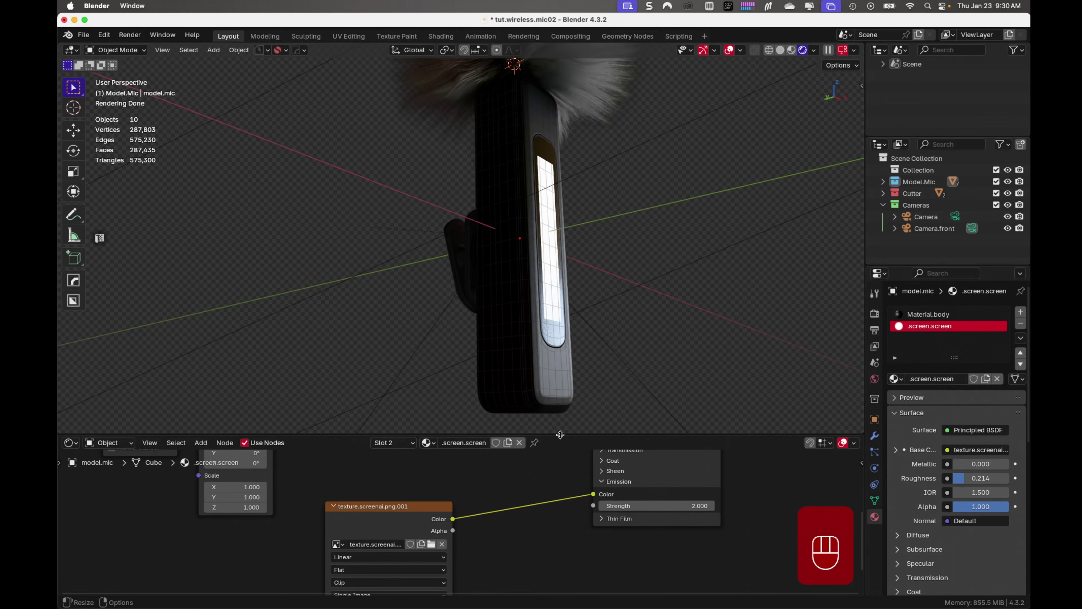
left_click_drag(560, 434, 574, 182)
scroll(517, 409, "up", 5)
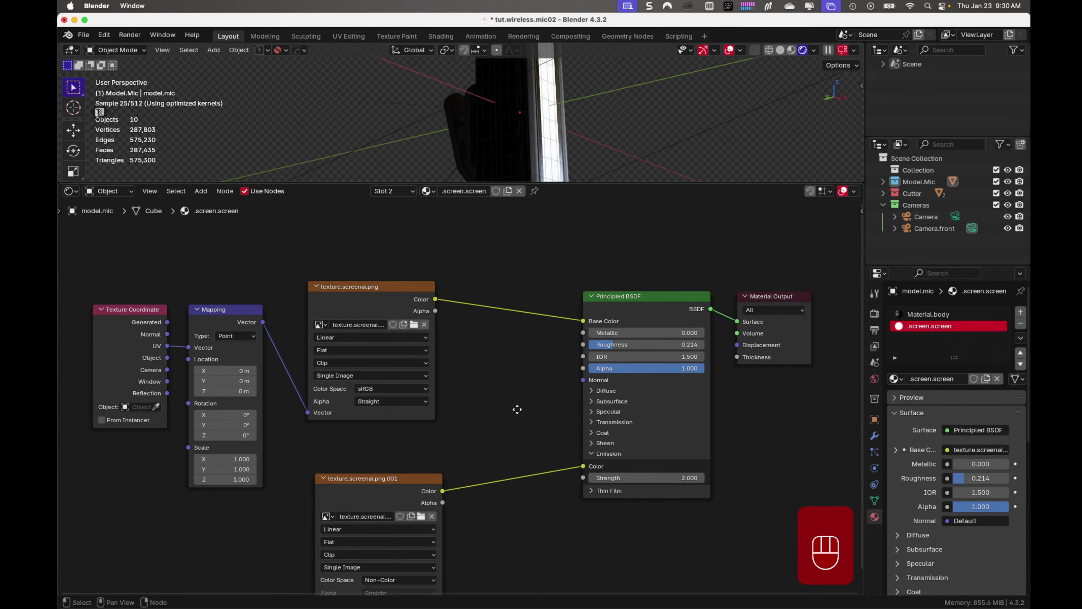
middle_click_drag(517, 409, 503, 401)
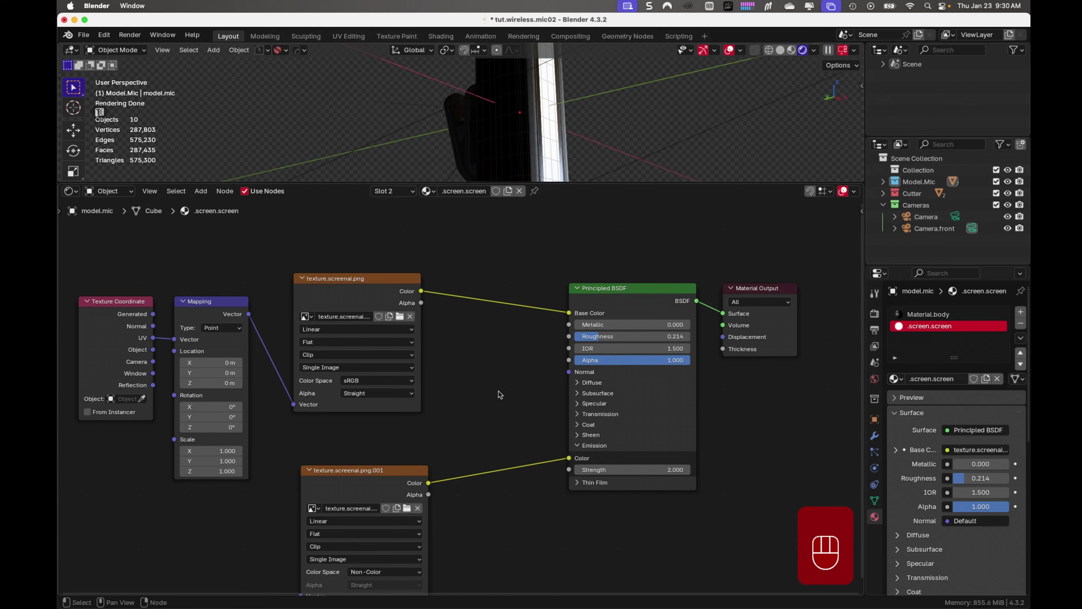
key("shift+a")
type("mix s")
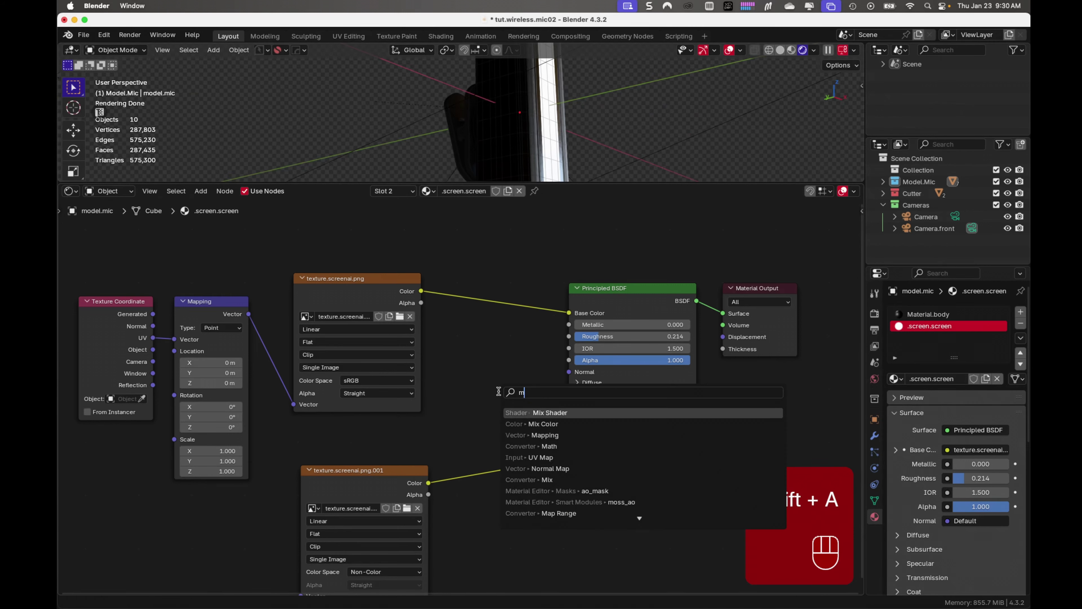
key("BackSpace")
key("BackSpace")
key("BackSpace")
key("BackSpace")
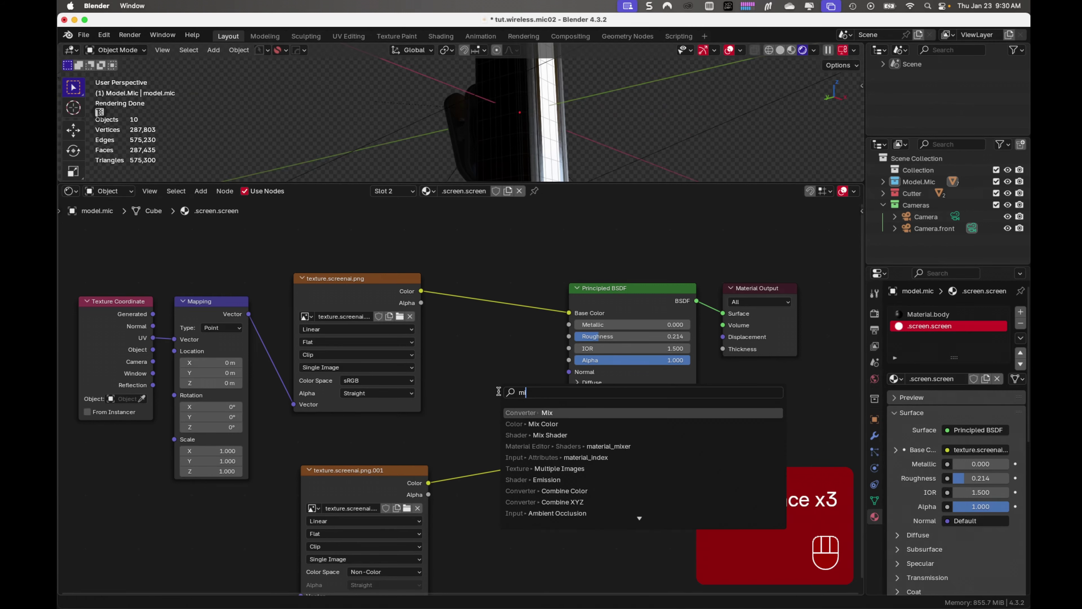
type("ix co")
key("Return")
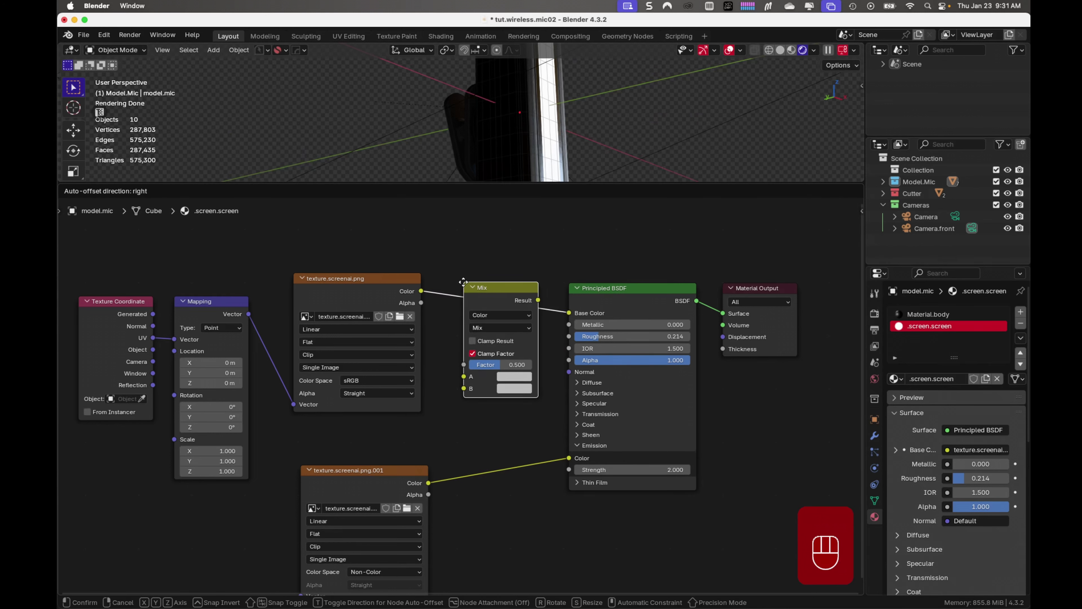
left_click(463, 282)
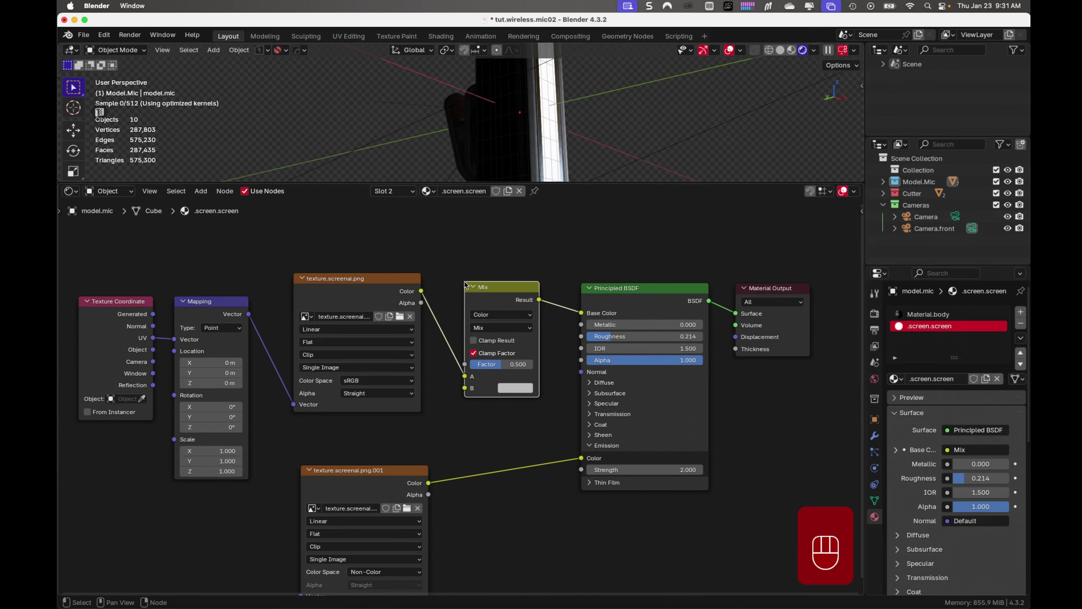
Reconnect the sRGB texture's Color output to the Mix node's B input and its Alpha output to the Mix Factor.
left_click_drag(508, 282, 511, 279)
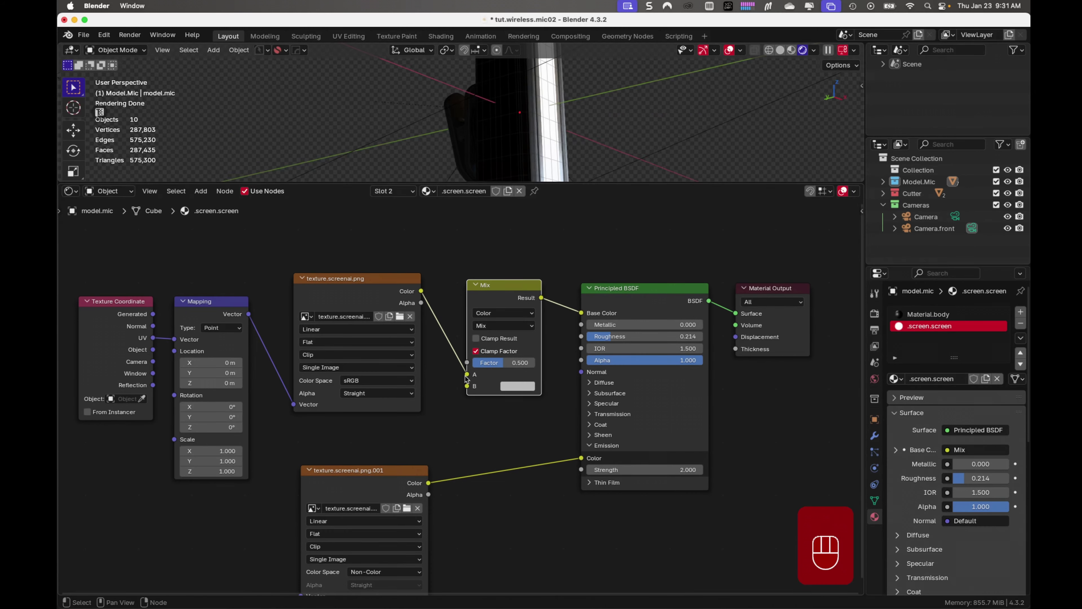
mouse_move(467, 374)
left_mouse_down()
mouse_move(453, 391)
mouse_move(466, 386)
left_mouse_up()
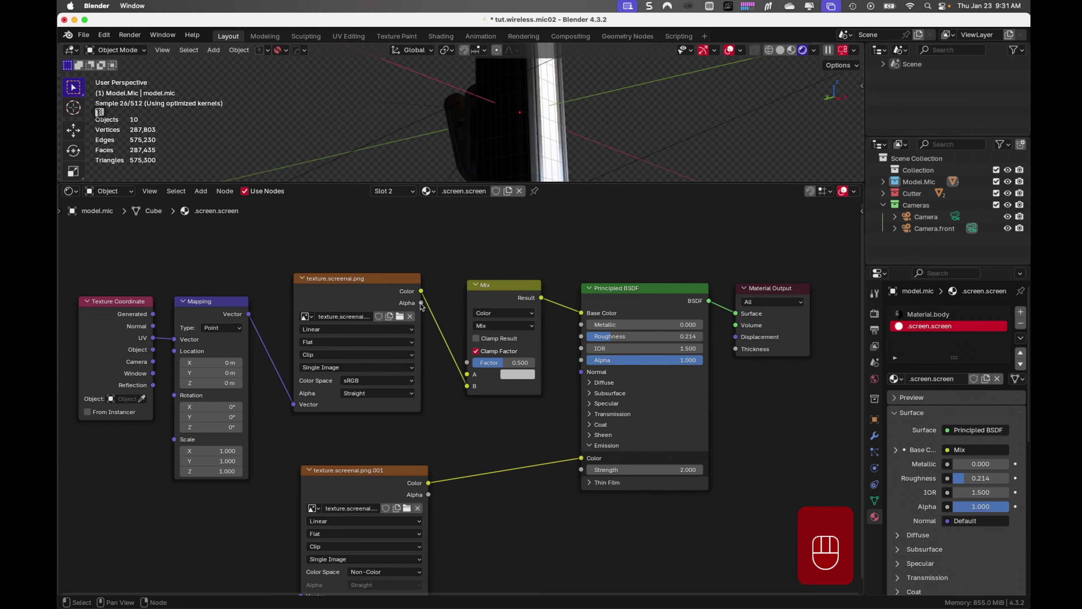
left_click_drag(422, 302, 467, 362)
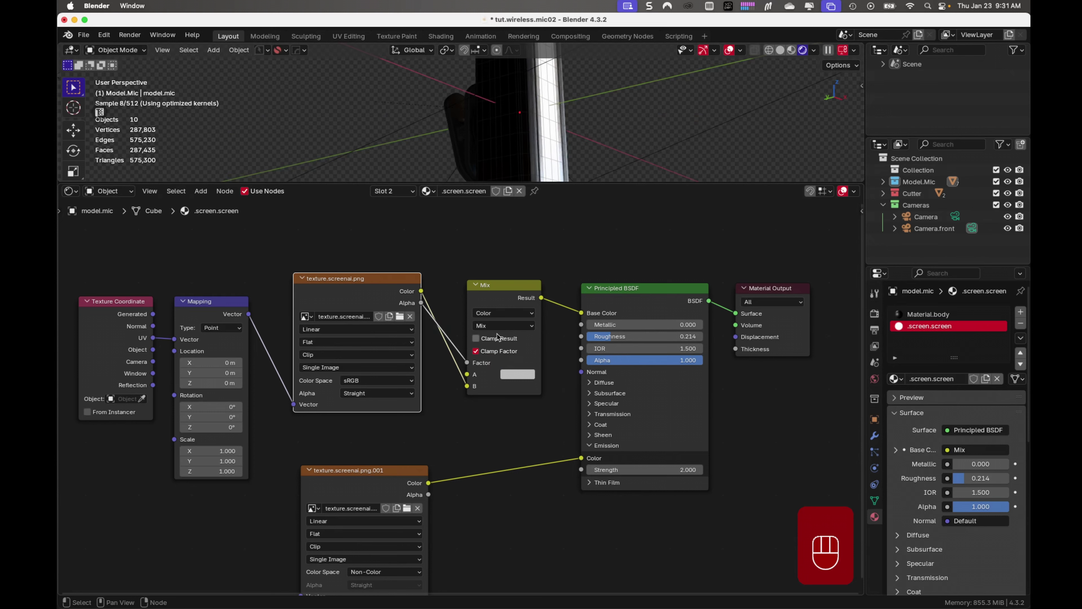
Set the Mix node's A color to black (#000000).
left_click(518, 374)
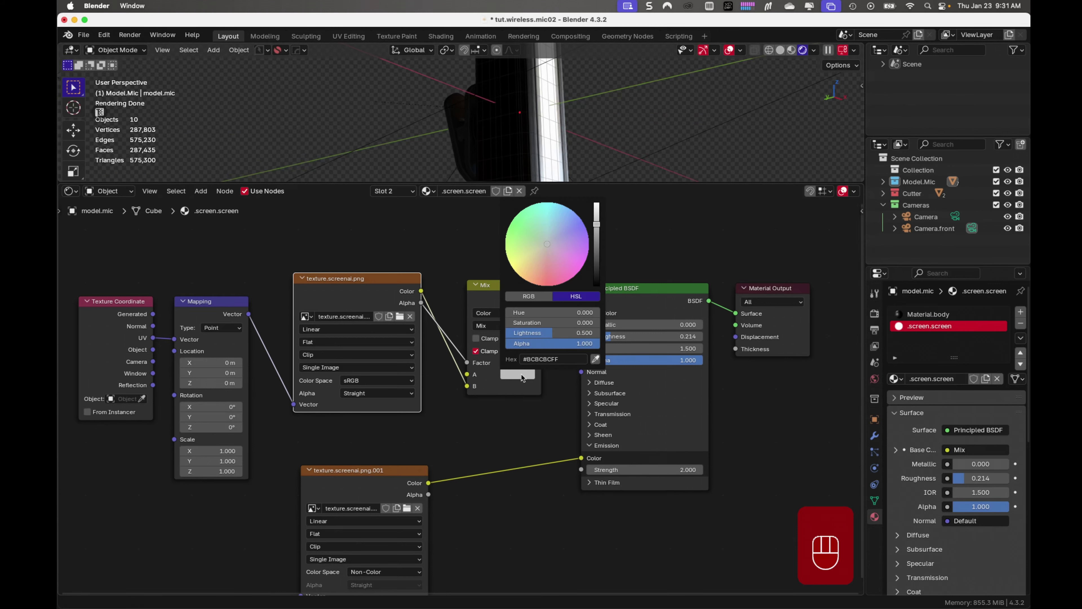
left_click_drag(594, 225, 597, 285)
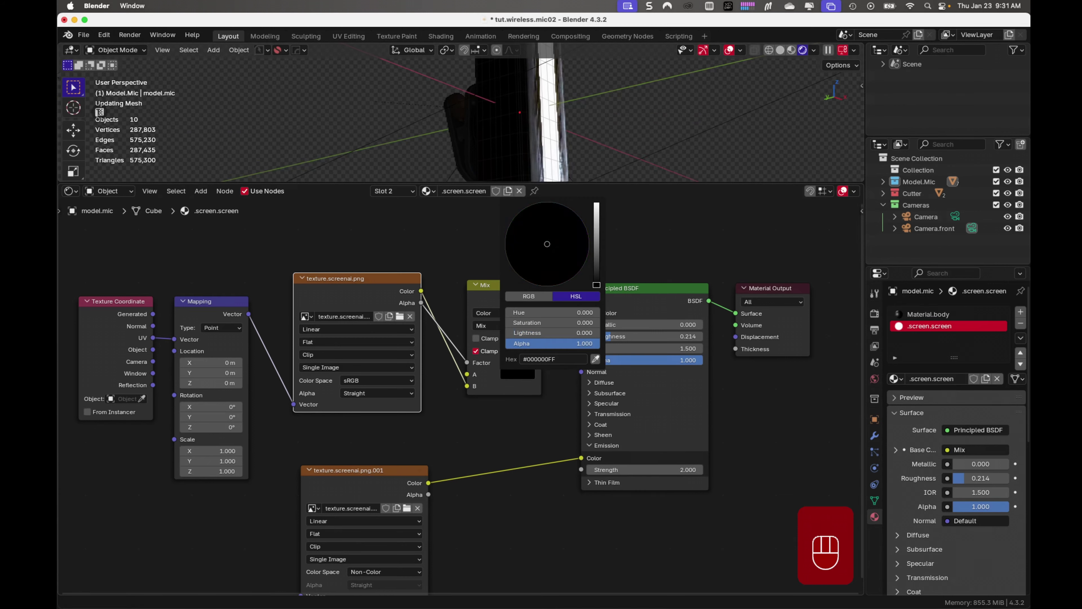
left_click(563, 427)
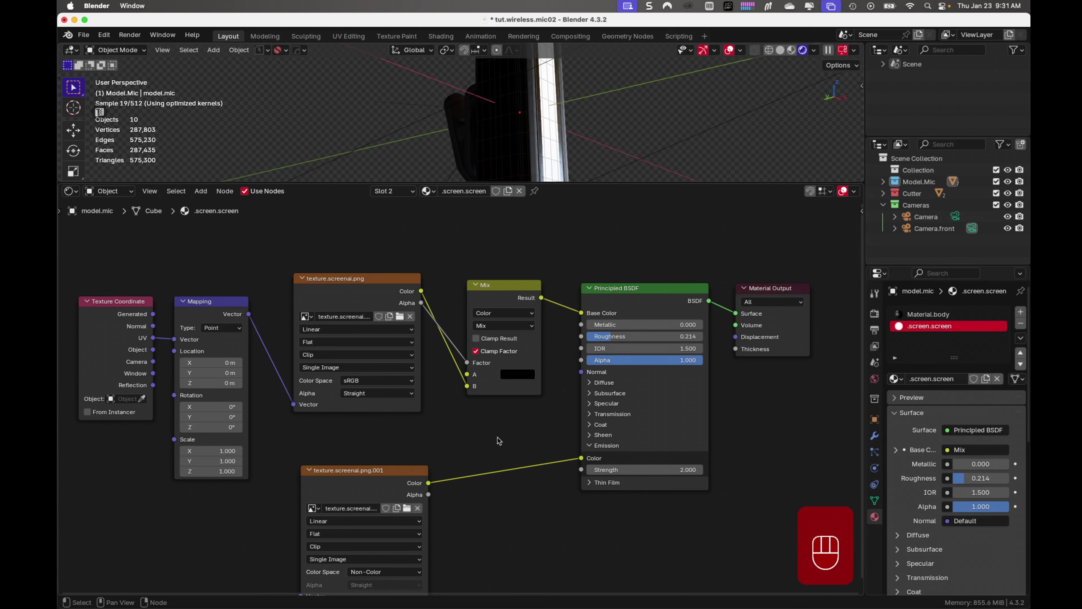
Raise the Mix node slightly and drive the Principled BSDF's Emission Color with the Non-Color texture's Alpha output instead of its Color.
middle_click_drag(499, 441, 518, 396)
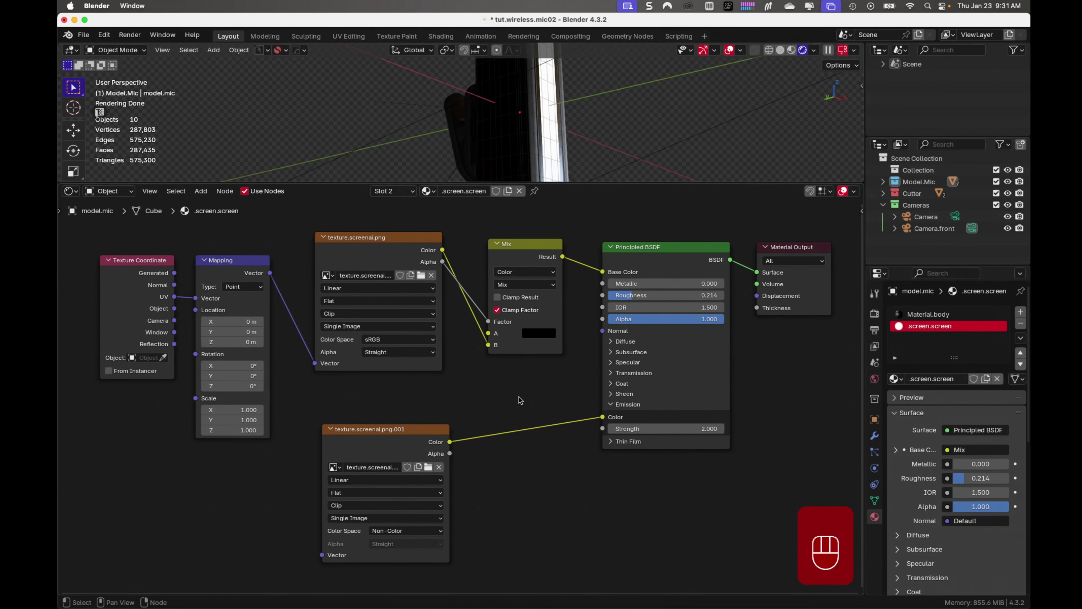
mouse_move(526, 490)
middle_mouse_down()
mouse_move(514, 500)
mouse_move(517, 492)
middle_mouse_up()
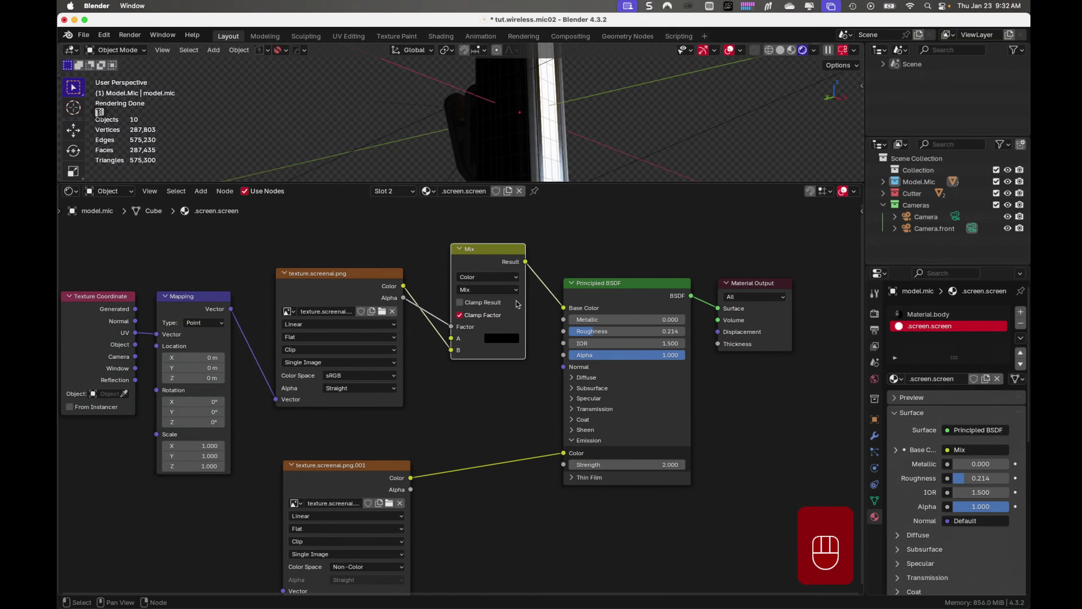
scroll(512, 365, "down", 1)
middle_click_drag(472, 463, 449, 317)
left_click_drag(391, 336, 530, 308)
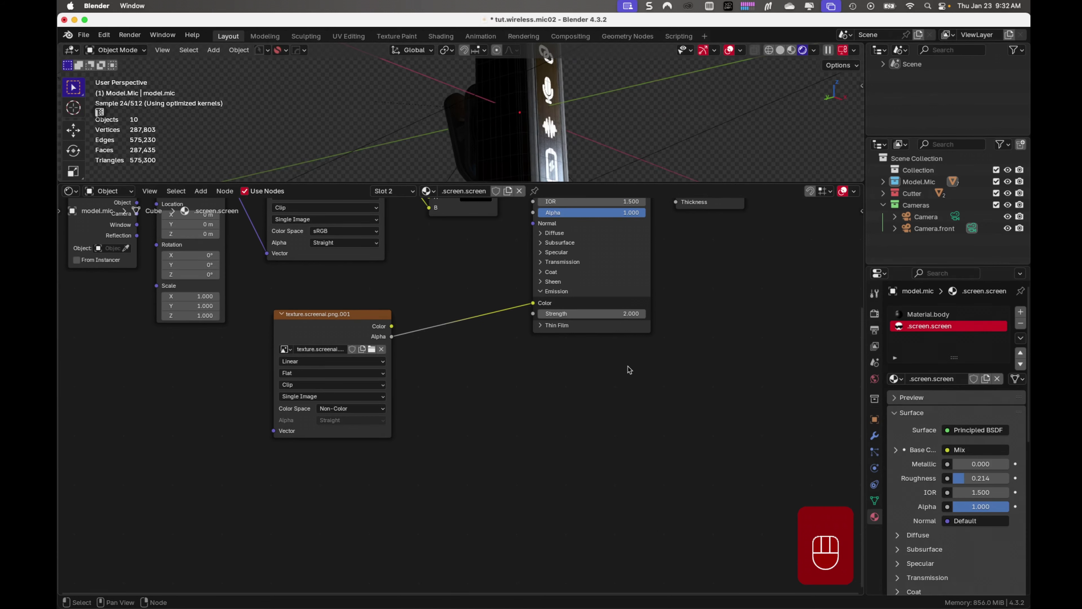
Save the file and enlarge the 3D viewport to inspect the icons on the microphone's screen.
key("super+s")
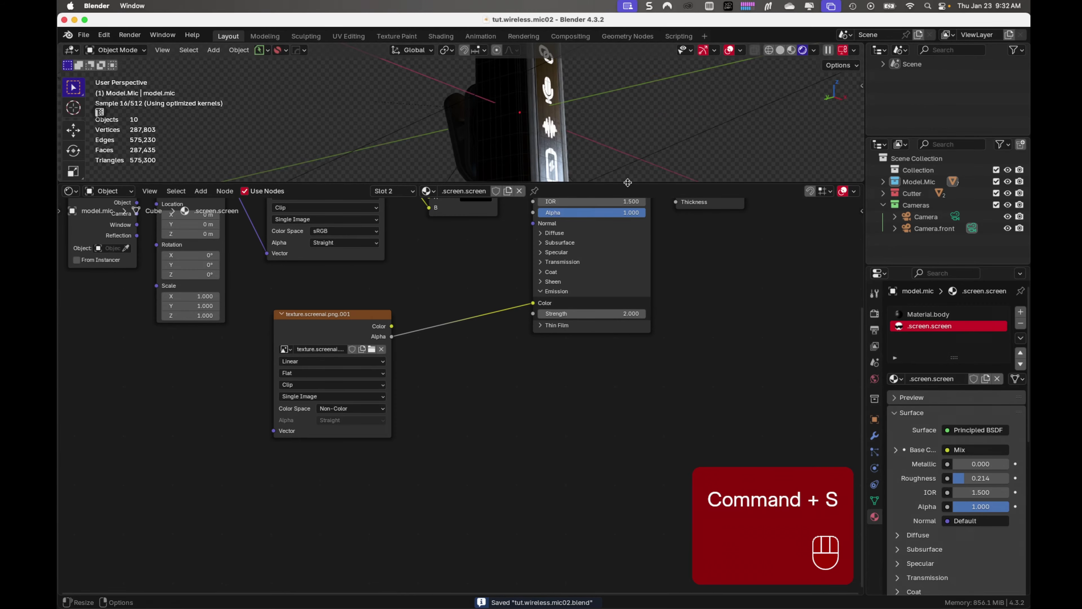
left_click_drag(628, 182, 639, 422)
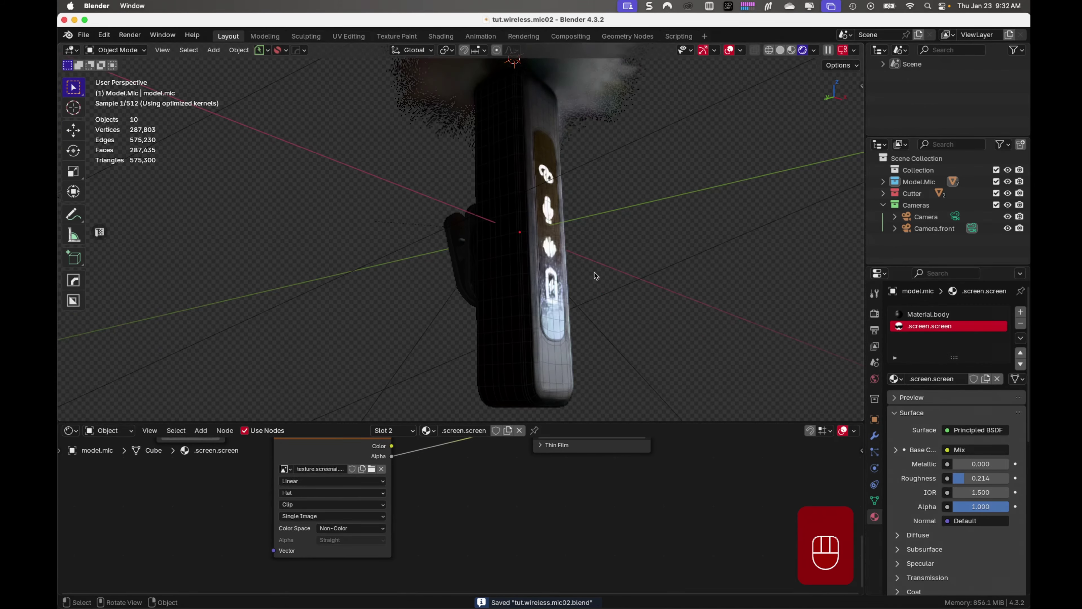
middle_click_drag(596, 276, 546, 300)
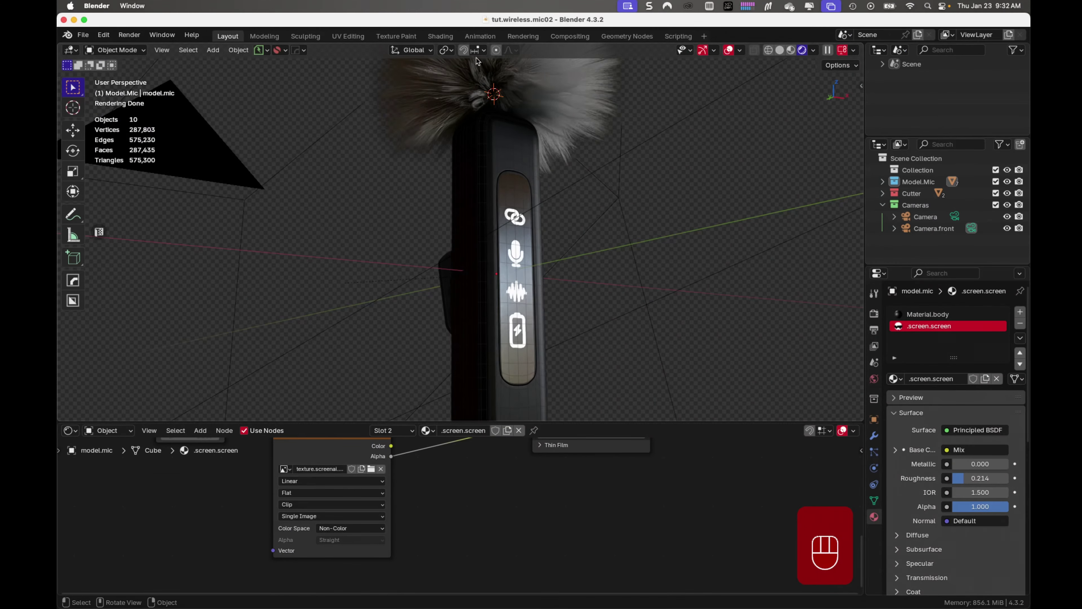
In the Compositing workspace, hide the sidebar, enable Use Nodes and spread the Render Layers and Composite nodes far apart.
left_click(576, 38)
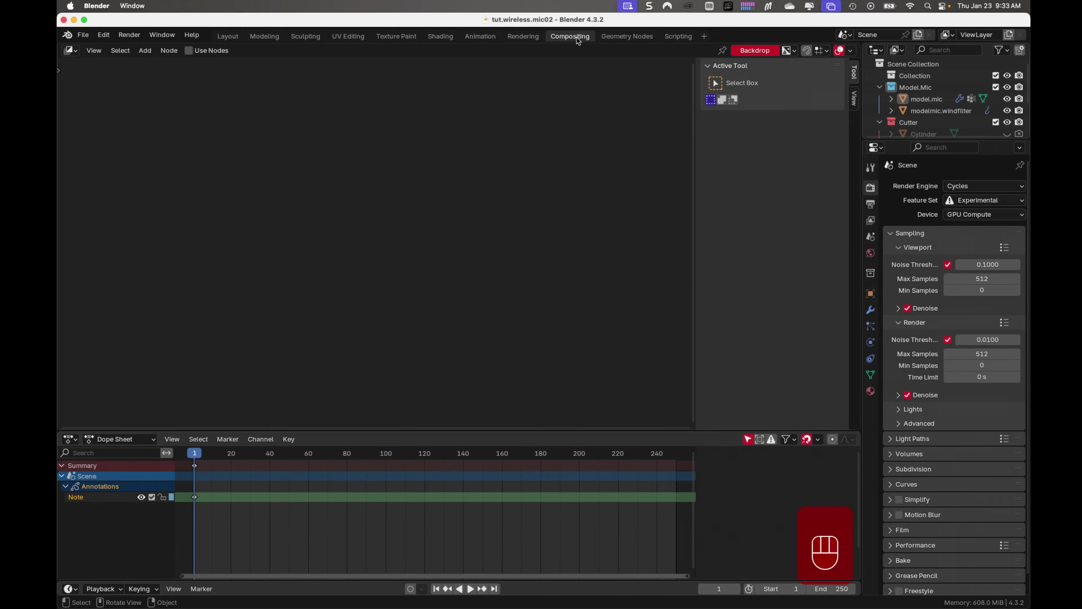
key("n")
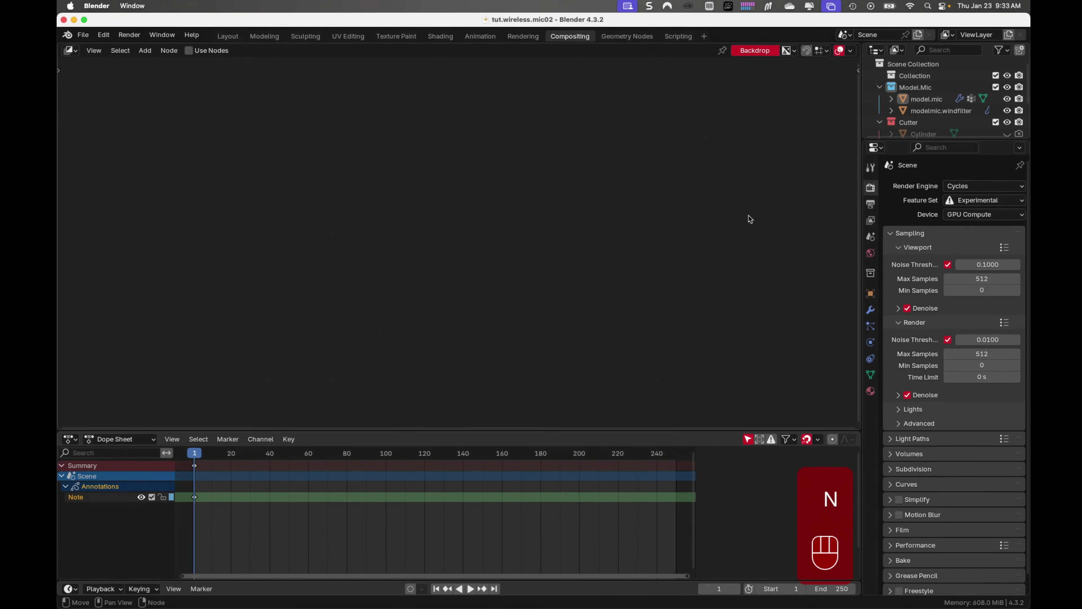
left_click(188, 51)
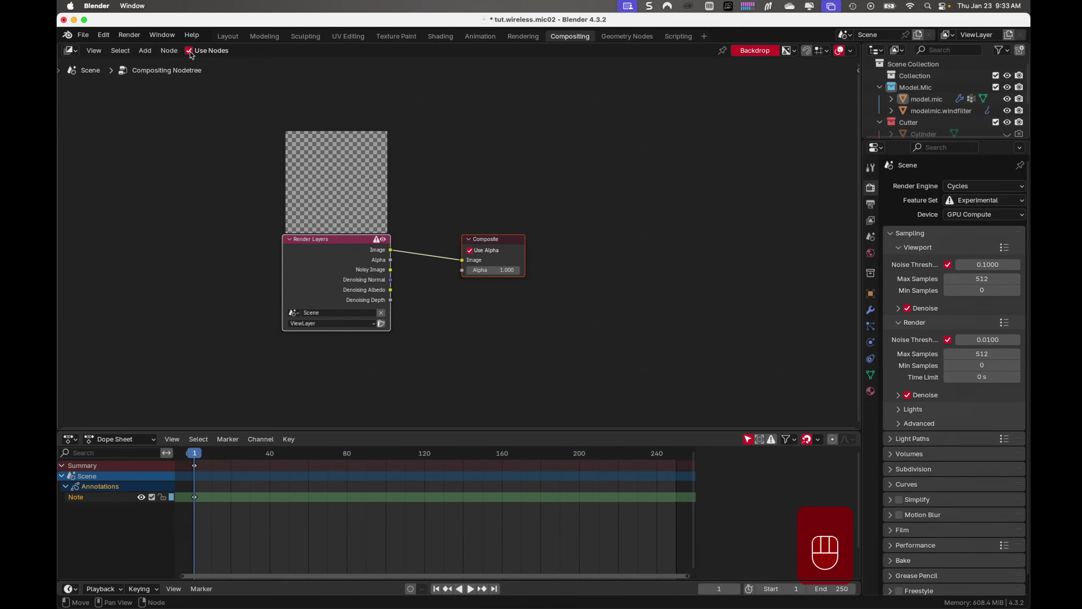
left_click(431, 219)
left_click_drag(335, 244, 152, 242)
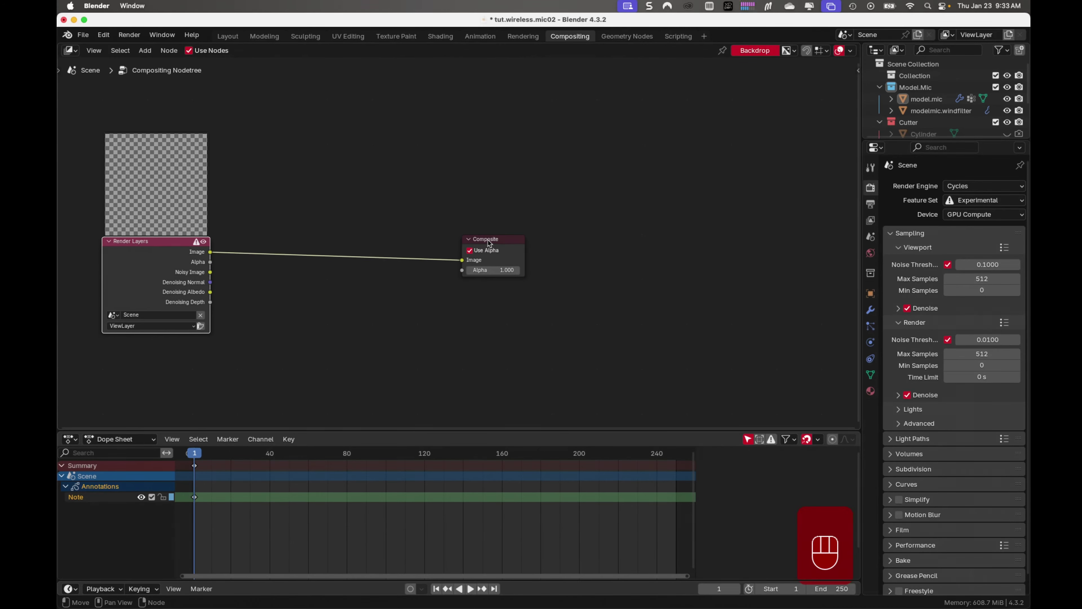
left_click_drag(493, 239, 800, 176)
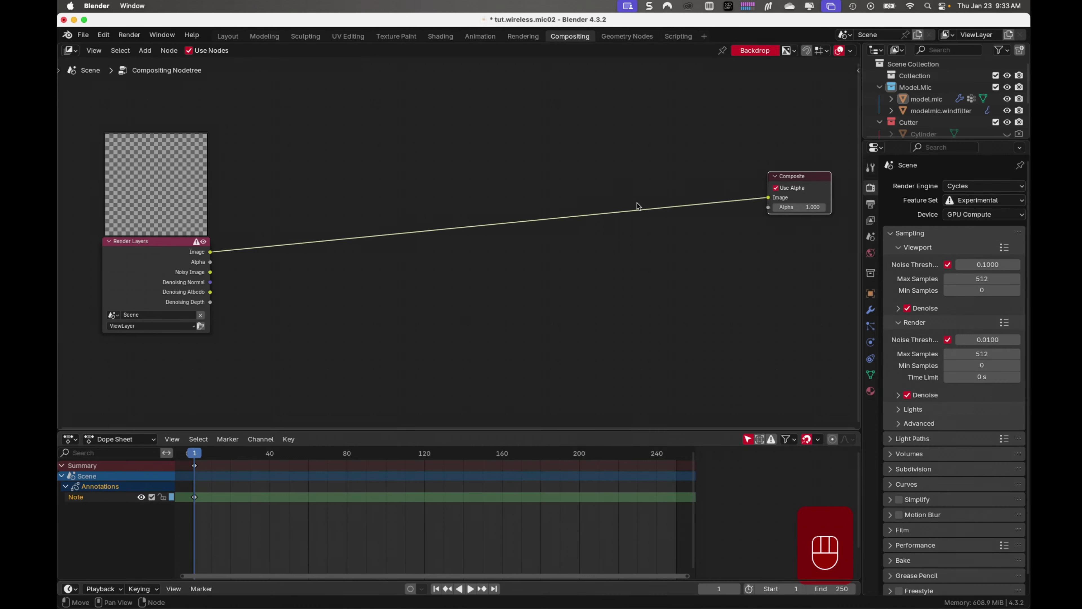
Insert a reroute on the Render Layers-to-Composite link and branch it to a new Viewer node placed below Composite.
right_click_drag(633, 193, 682, 259, "shift")
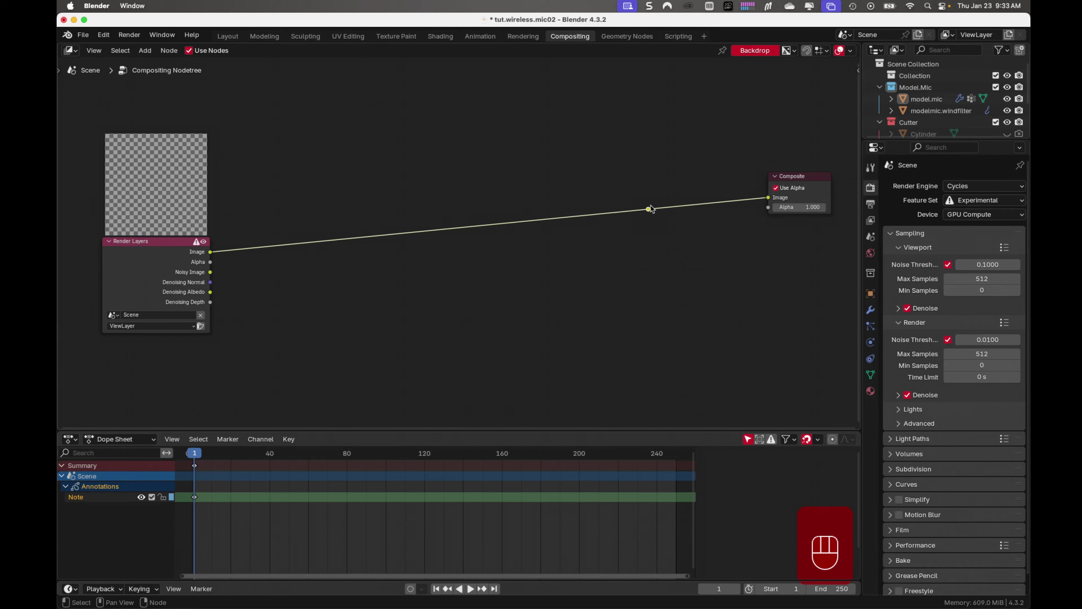
left_click_drag(649, 209, 773, 297)
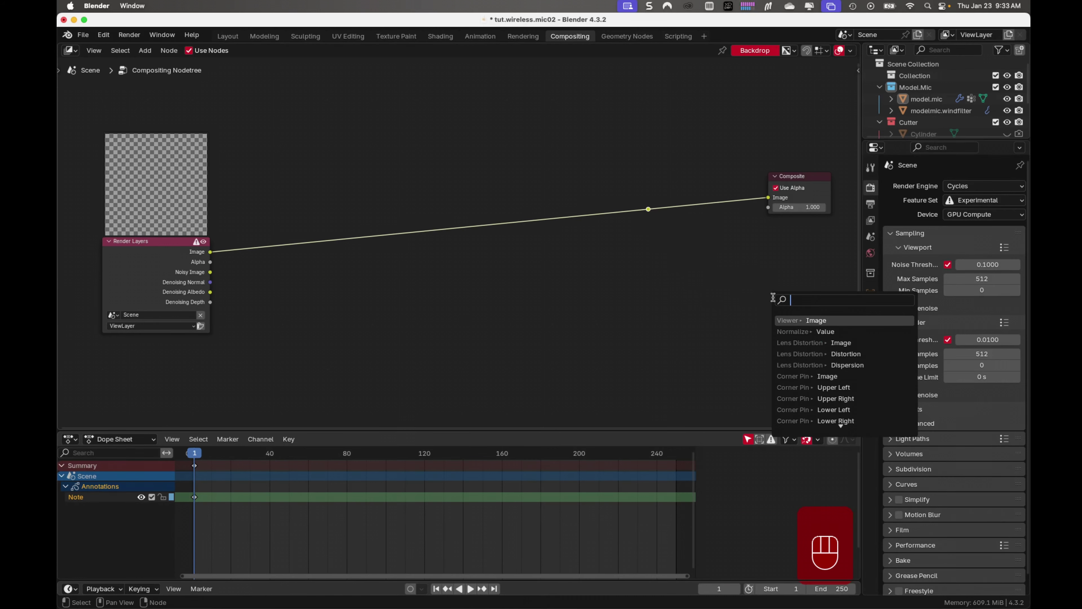
type("view")
key("Return")
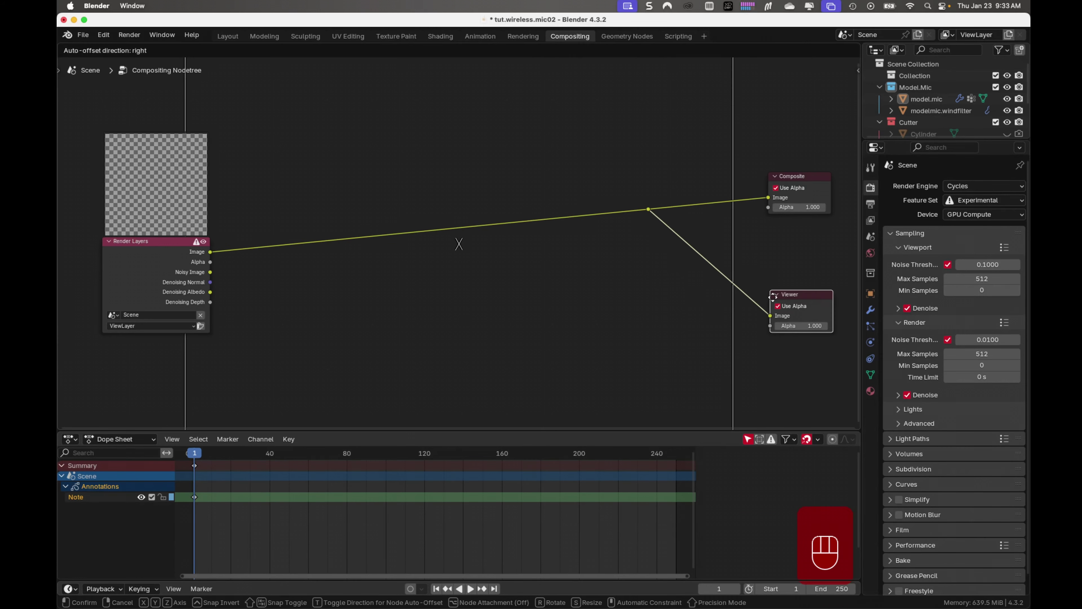
left_click(767, 266)
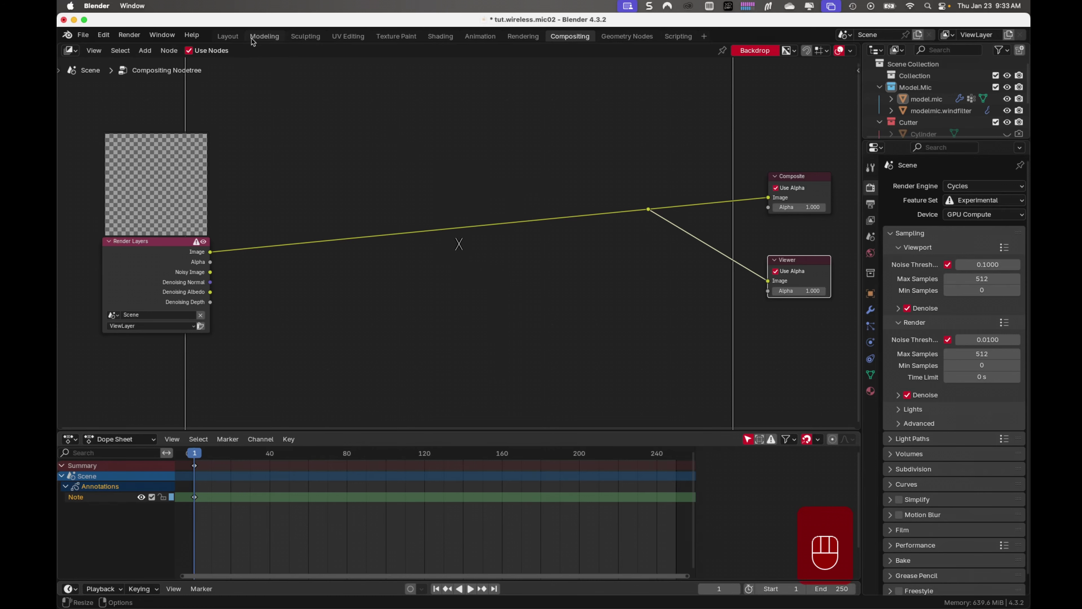
Return to the Layout workspace, make the object named Camera the active scene camera and align it to the current view.
left_click(230, 37)
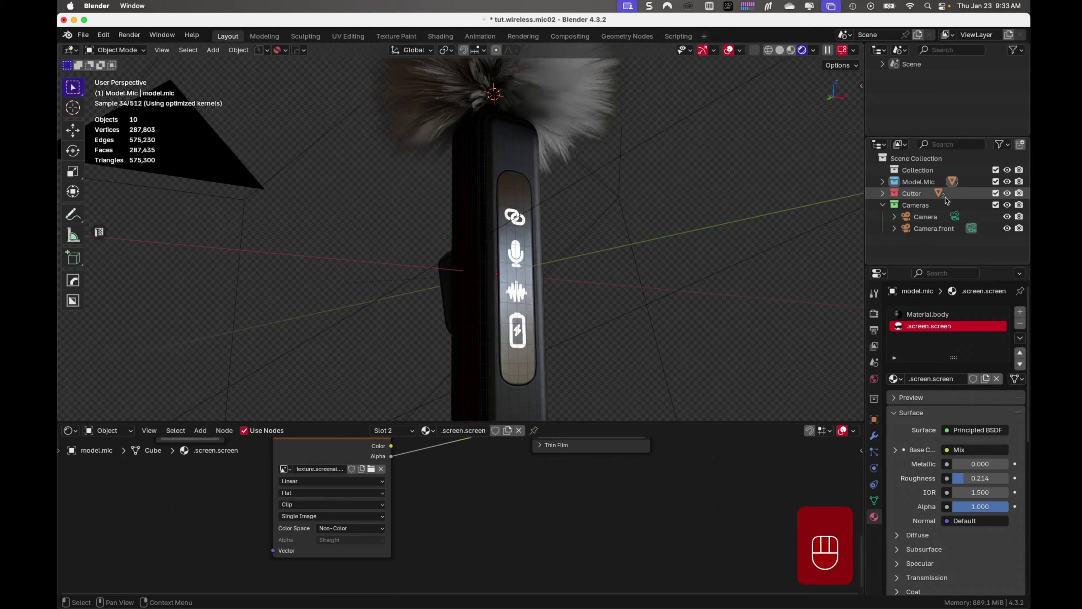
left_click(912, 229)
left_click(916, 217)
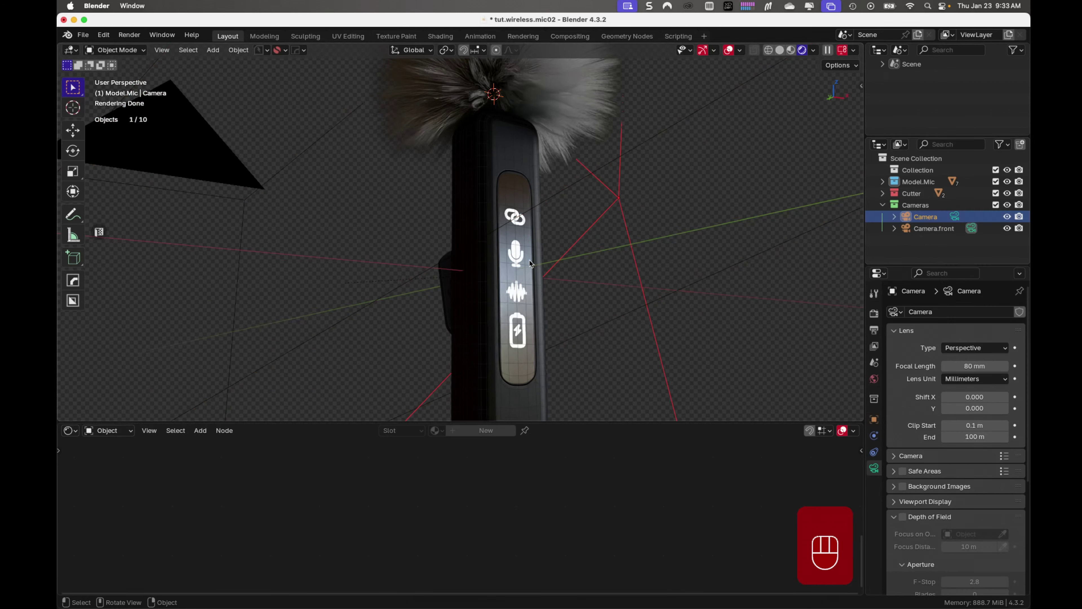
left_click(952, 218)
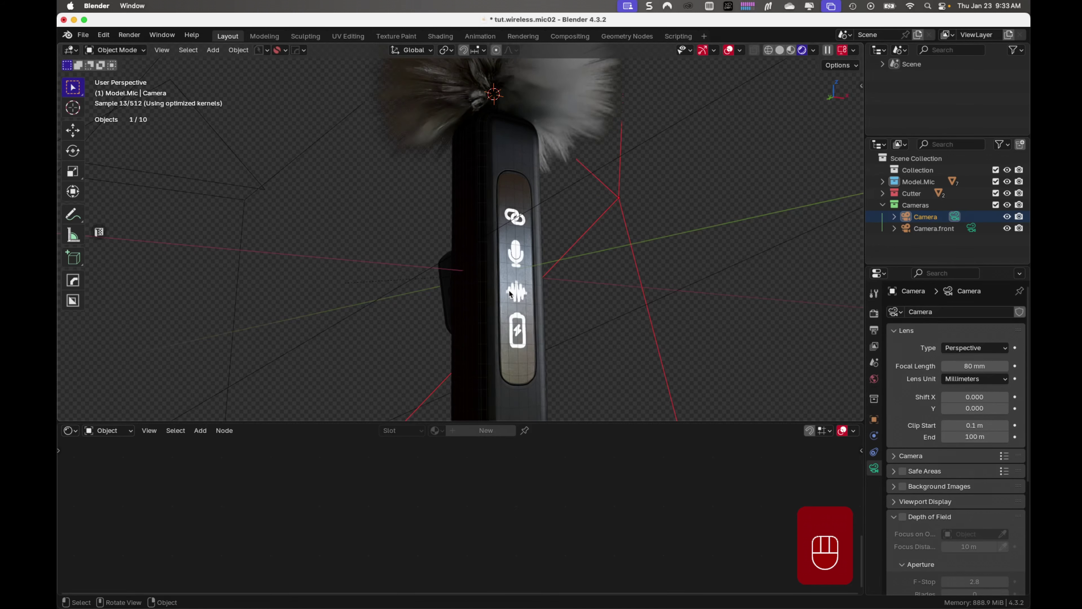
key("alt+super+KP_0")
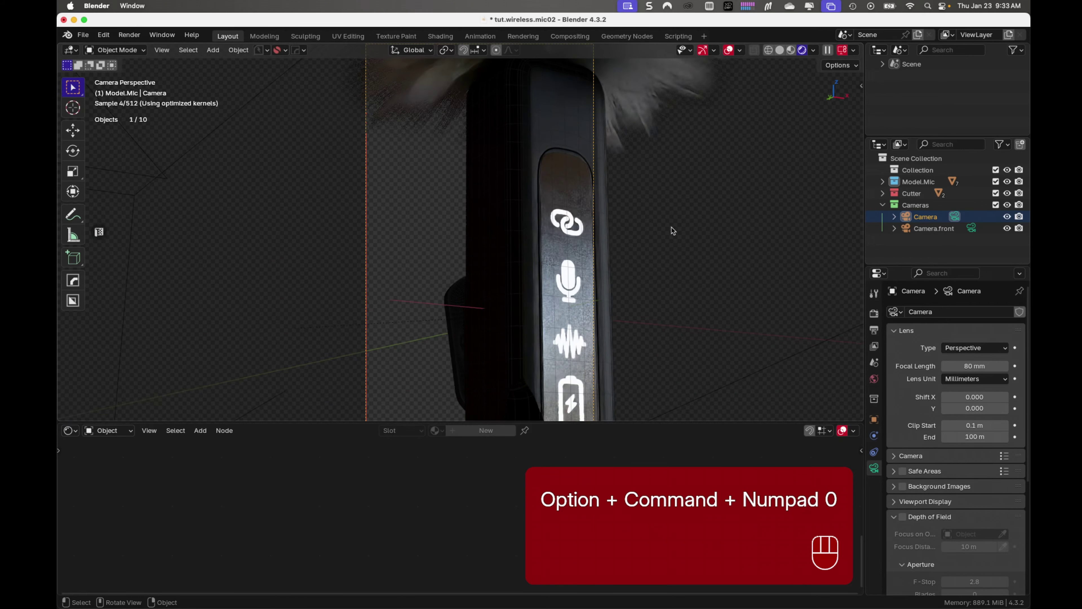
Move Camera about 0.007 m in X and 0.004 m in Y of its view to reframe the microphone, and enlarge the 3D viewport.
left_click(926, 217)
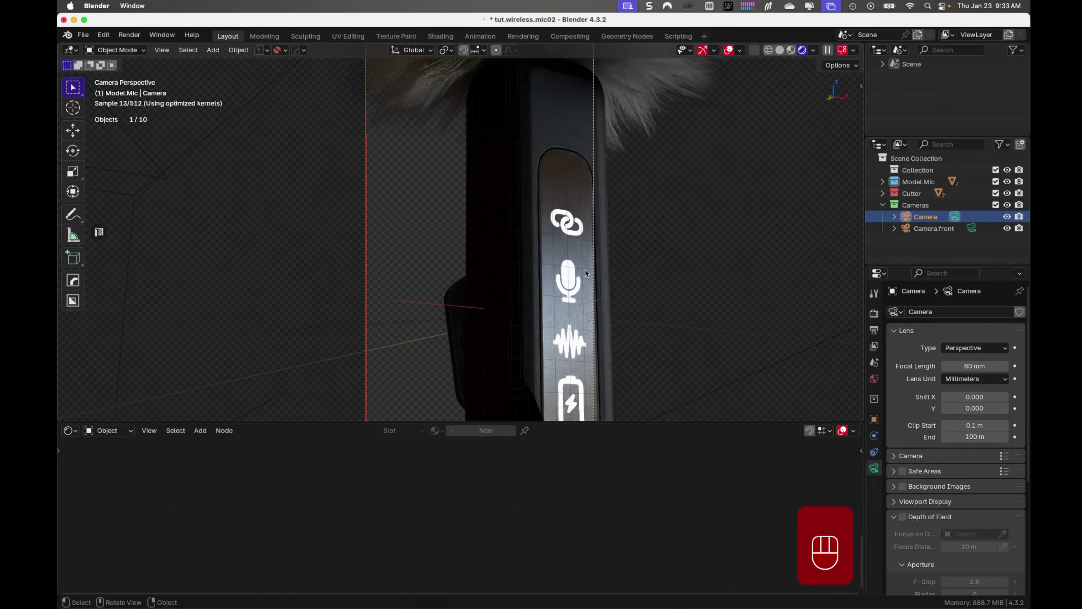
key("g")
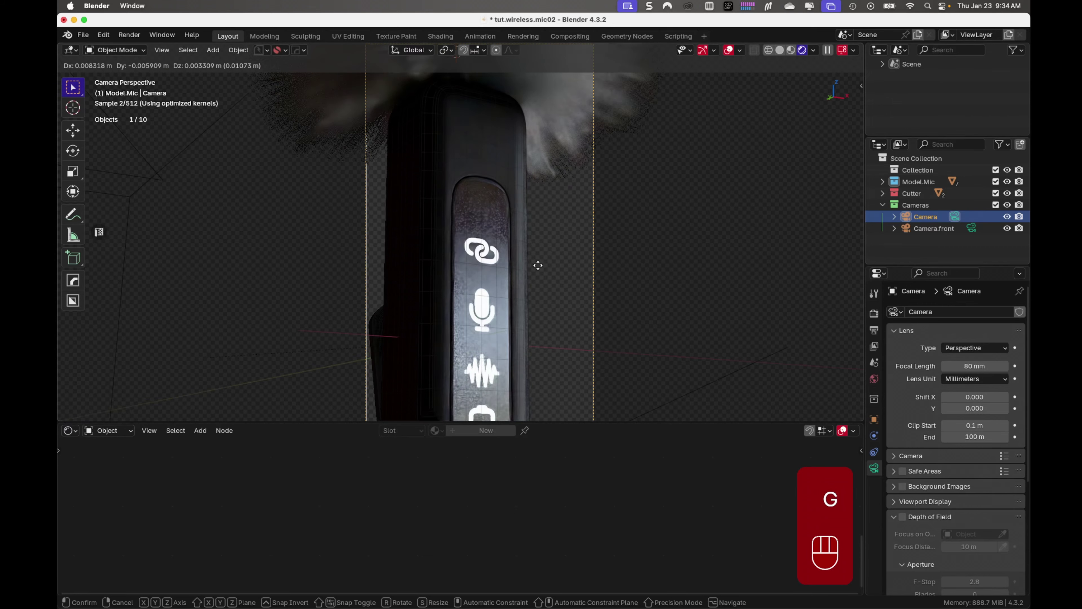
key("shift")
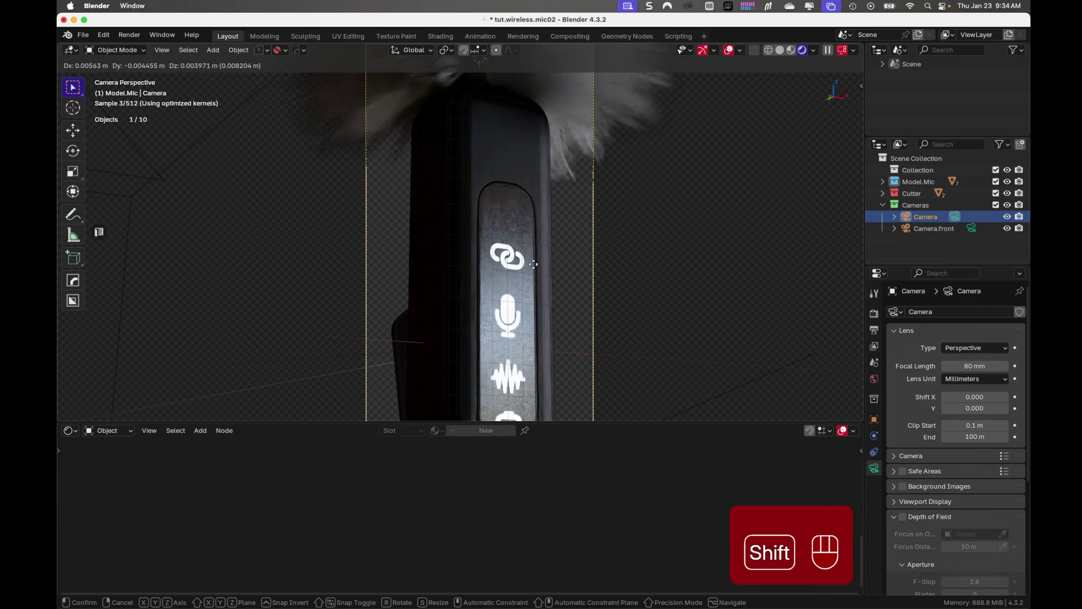
left_click(534, 268)
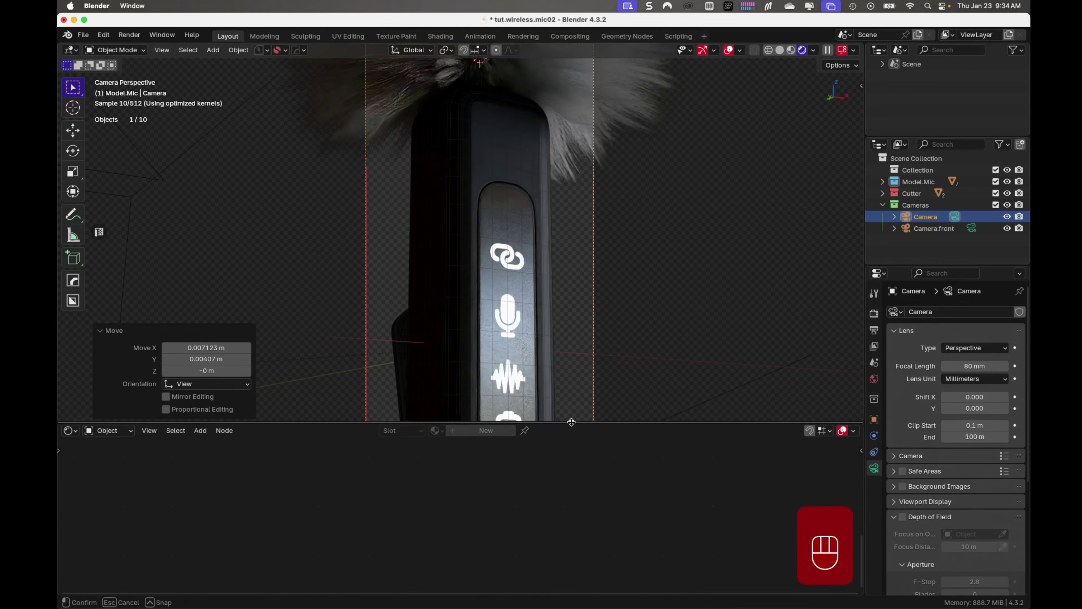
left_click_drag(562, 422, 574, 560)
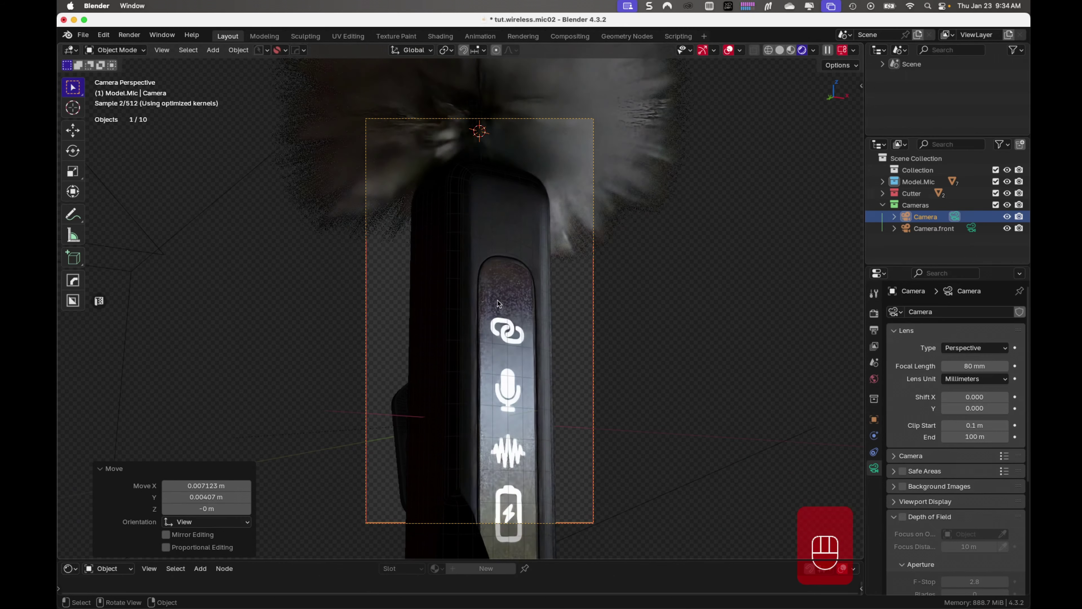
Pull the camera back about 0.134 m along its local Z so the whole microphone and wind filter fit in frame.
key("g")
key("g")
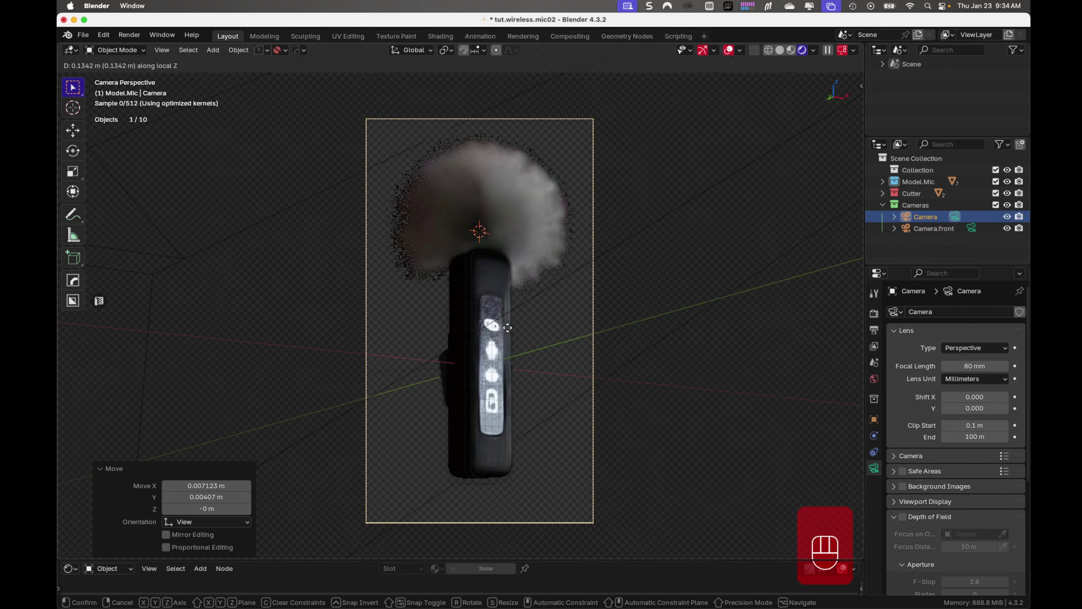
left_click(507, 328)
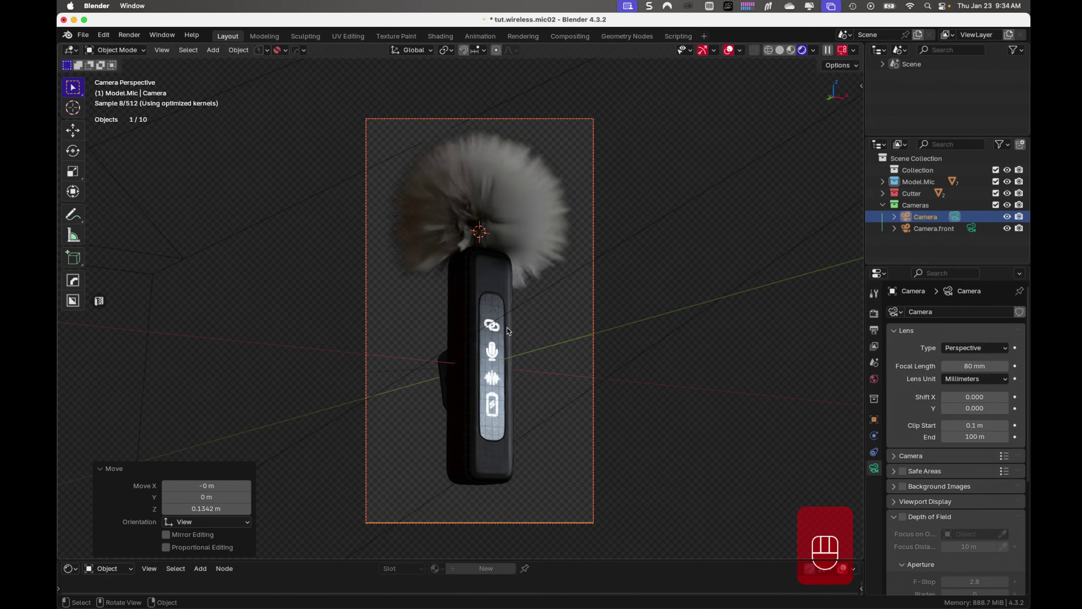
Nudge the camera about 0.001 m in X and 0.0017 m in Y of its view to centre the microphone, and save the file.
key("g")
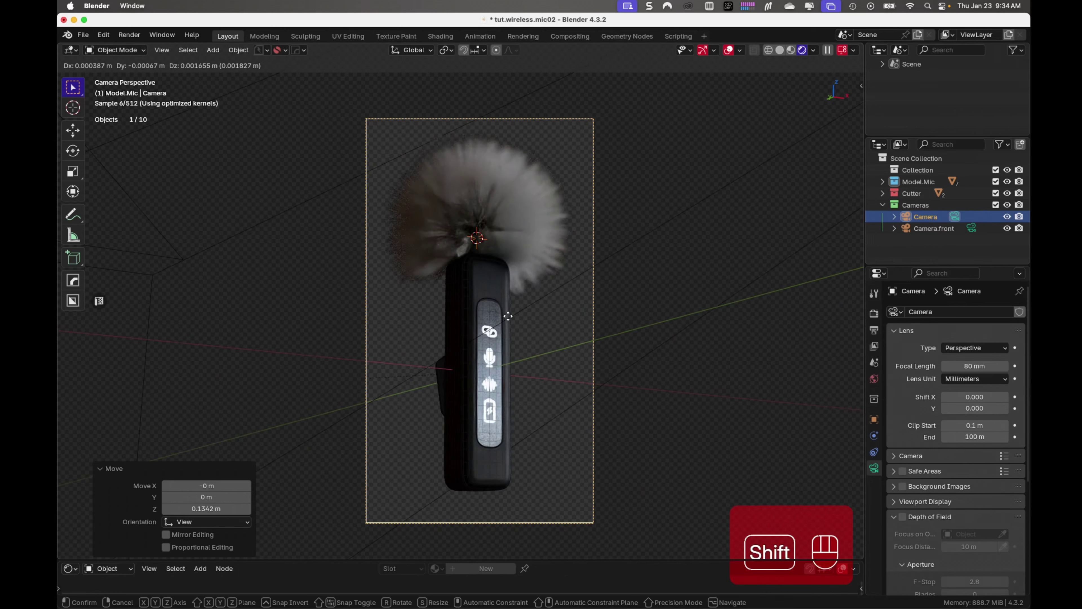
left_click(508, 319)
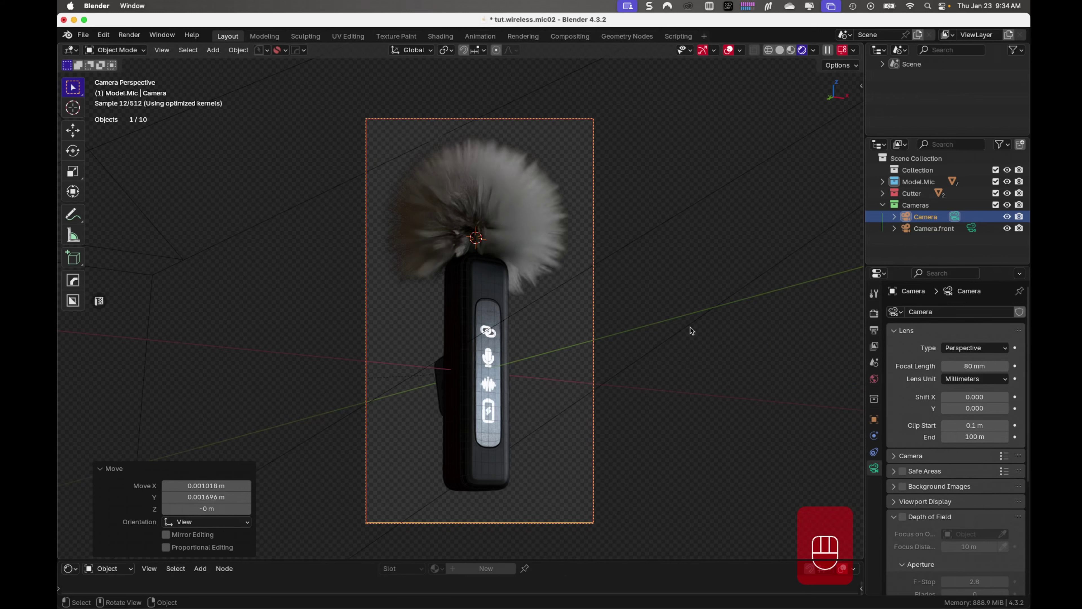
key("super+s")
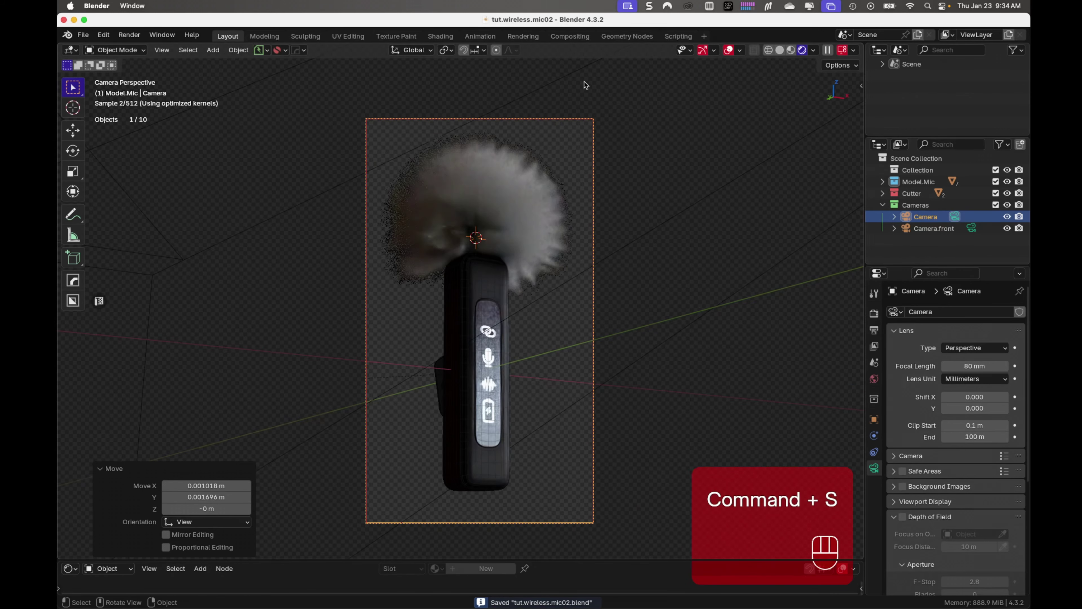
Render the current camera view from the Compositing workspace, and reconnect the reroute to the Viewer node so the backdrop refreshes.
left_click(552, 38)
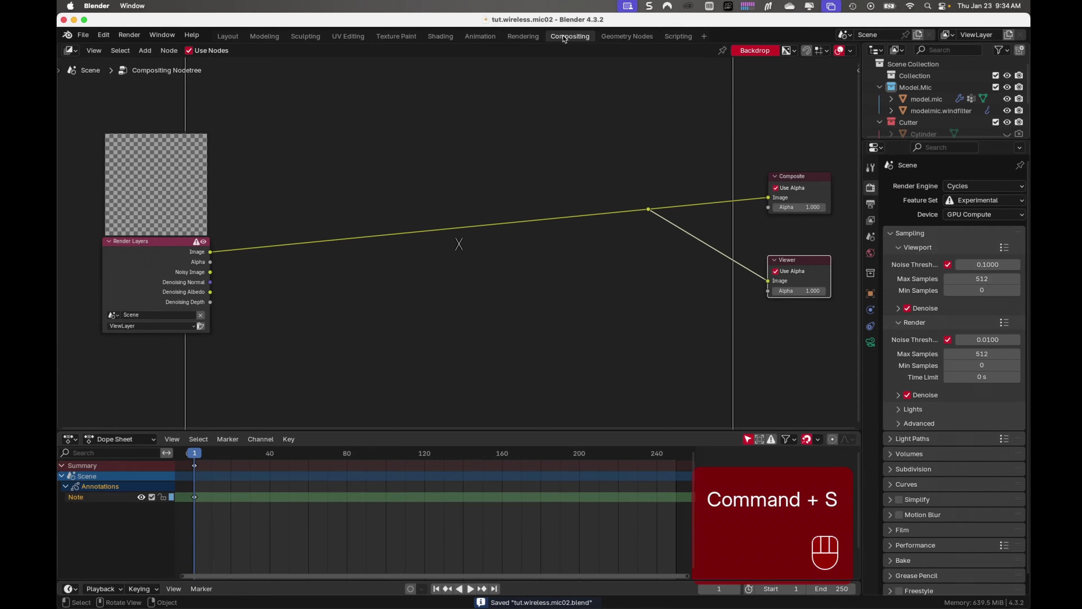
key("F12")
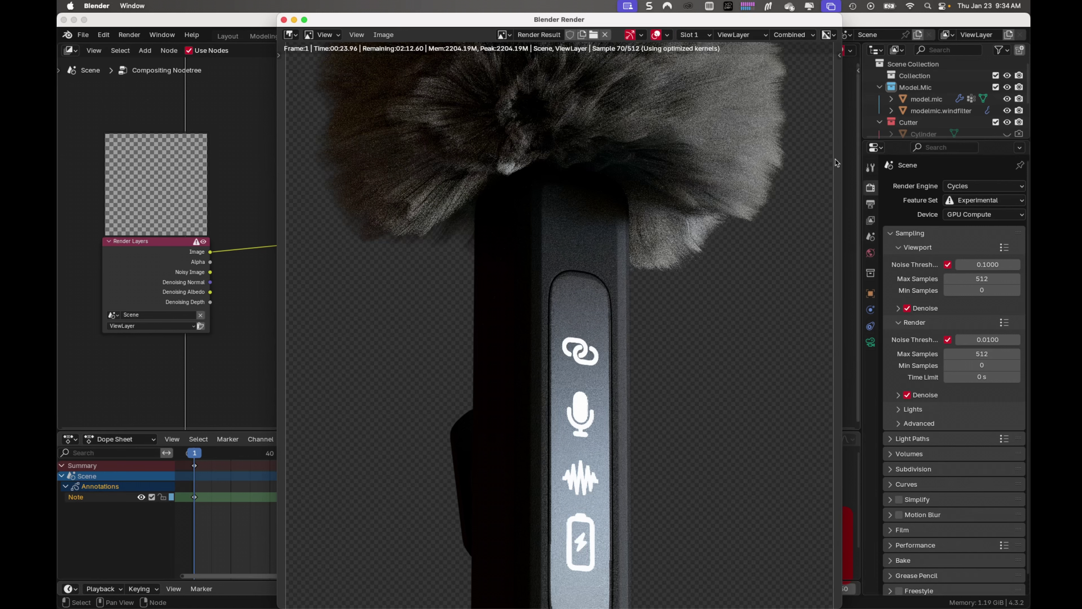
left_click(285, 20)
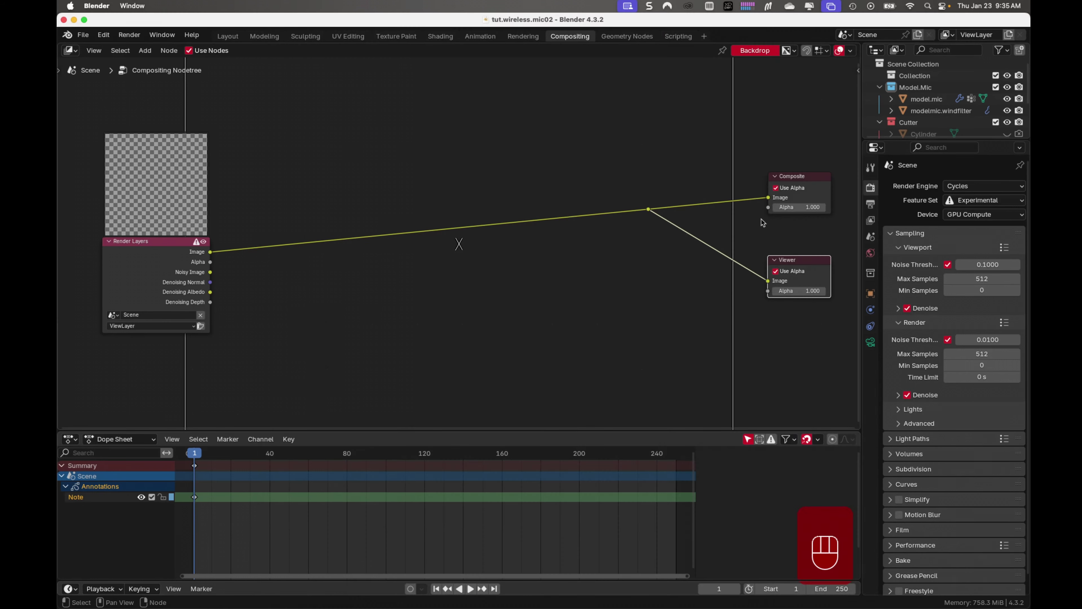
left_click_drag(770, 282, 710, 255)
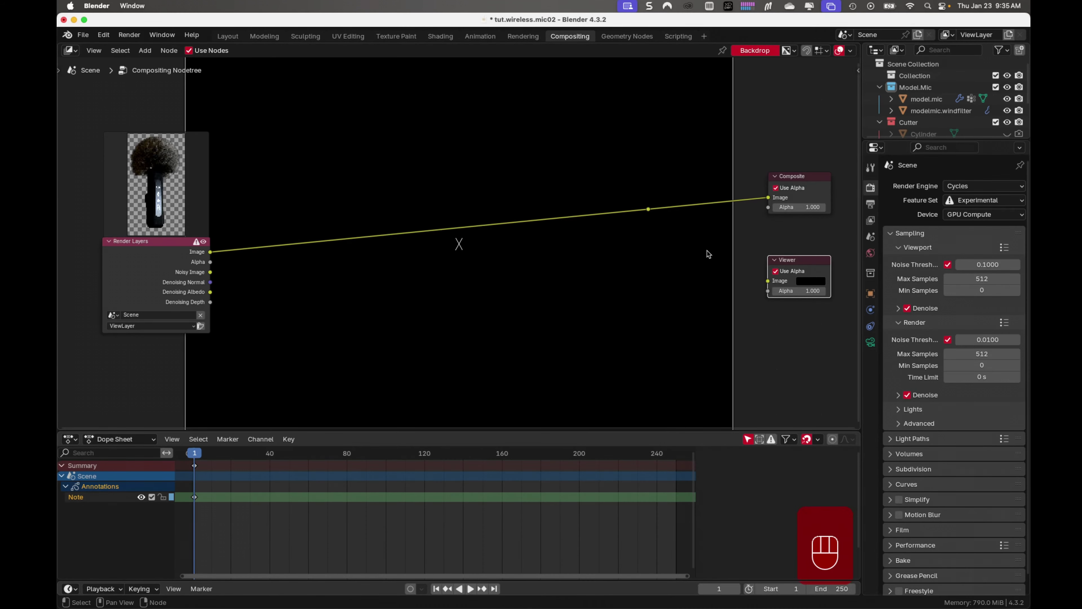
left_click_drag(648, 210, 768, 280)
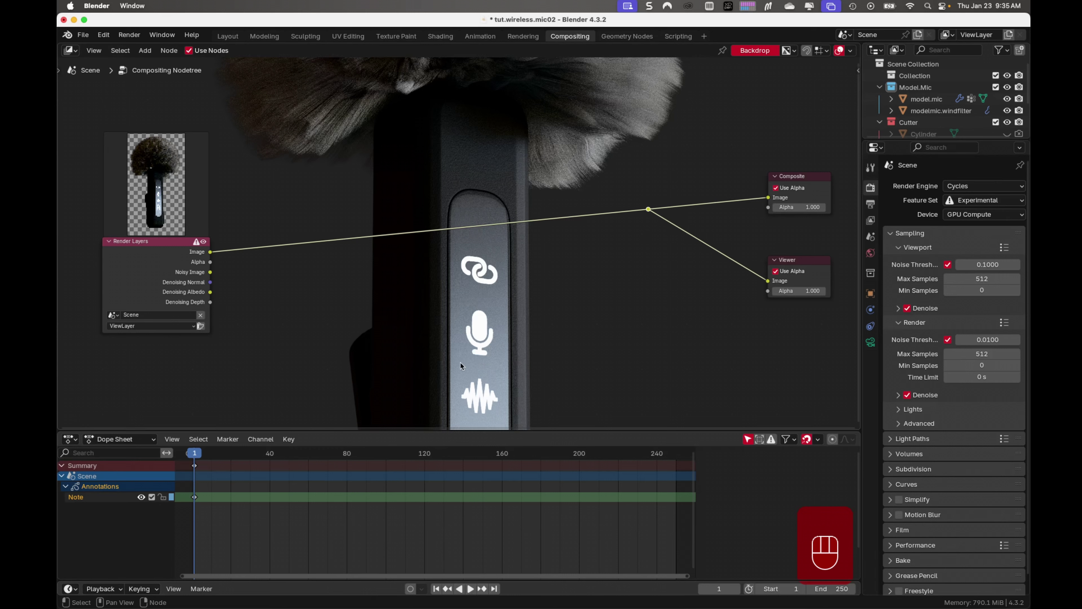
Insert a Glare node on the link between Render Layers and the reroute, and shift Render Layers slightly away from it.
key("shift+a")
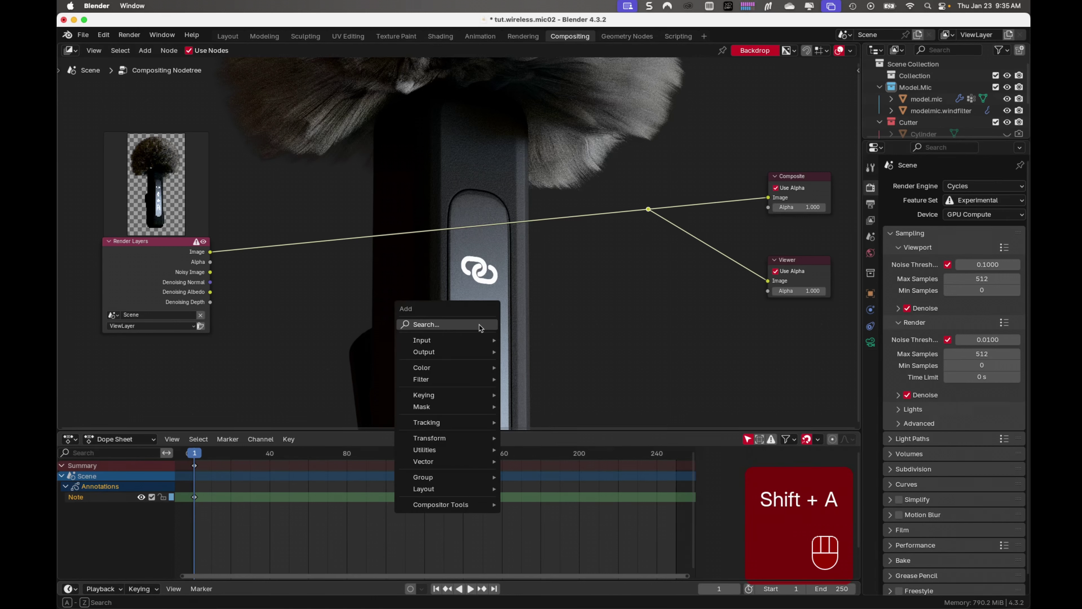
type("glare")
key("Return")
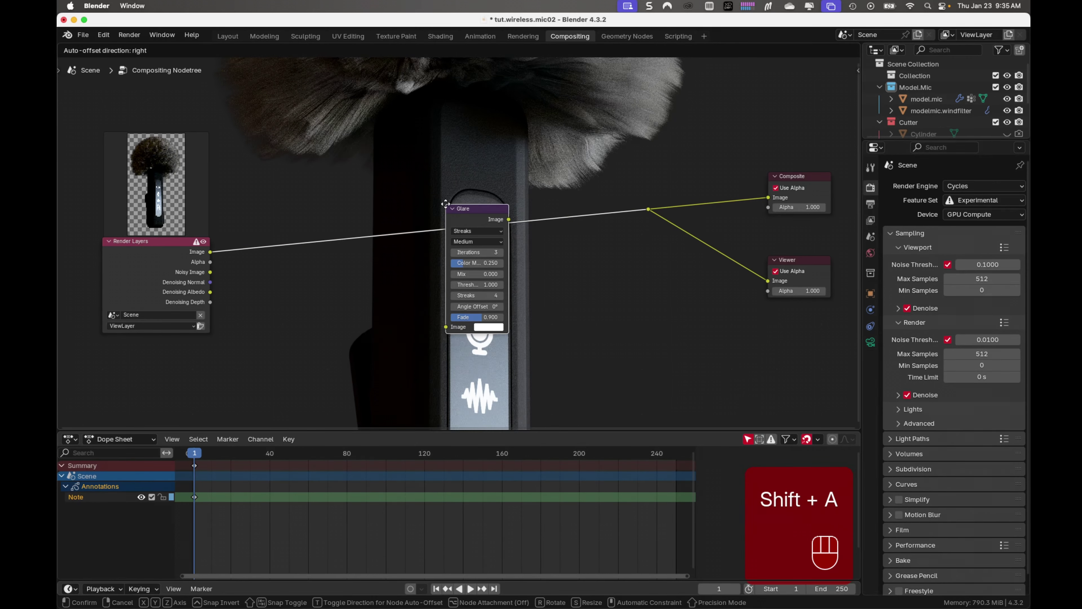
left_click(477, 212)
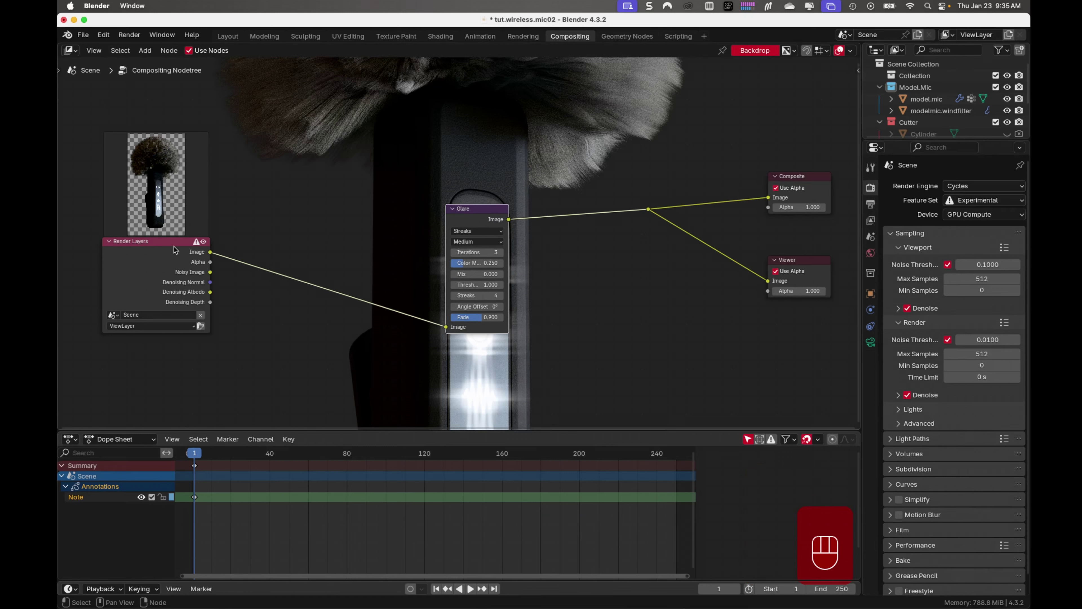
left_click_drag(175, 250, 167, 247)
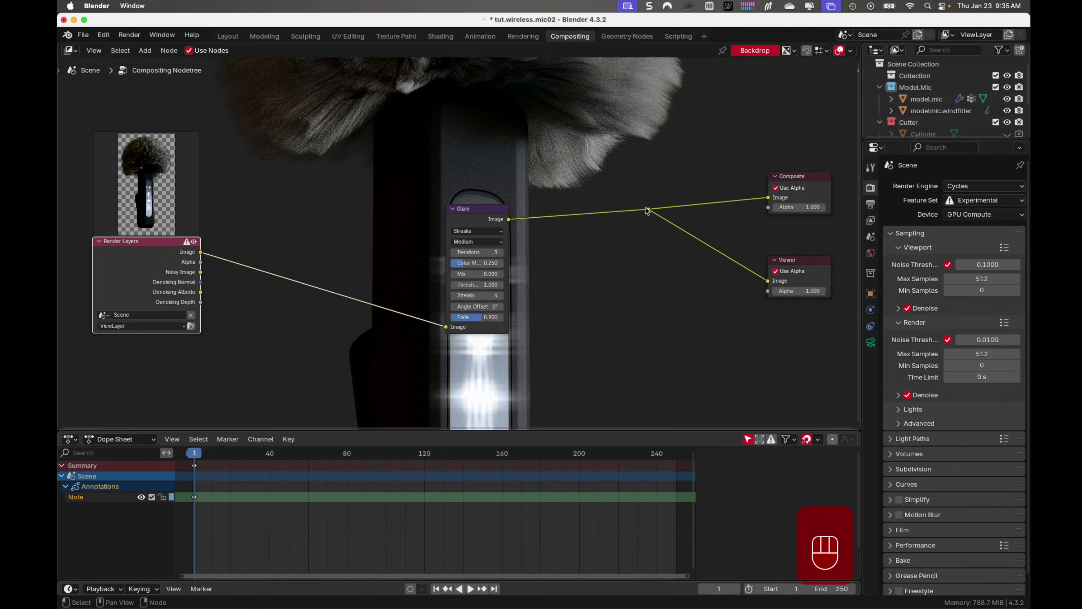
mouse_move(648, 209)
left_mouse_down()
mouse_move(655, 230)
mouse_move(651, 210)
left_mouse_up()
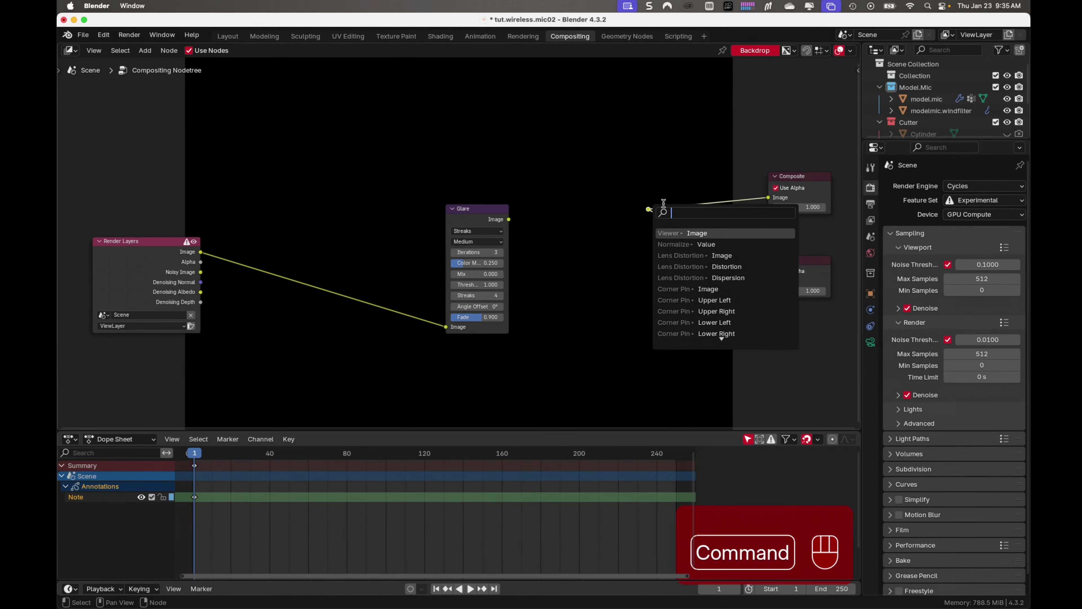
key("Return")
key("super+z")
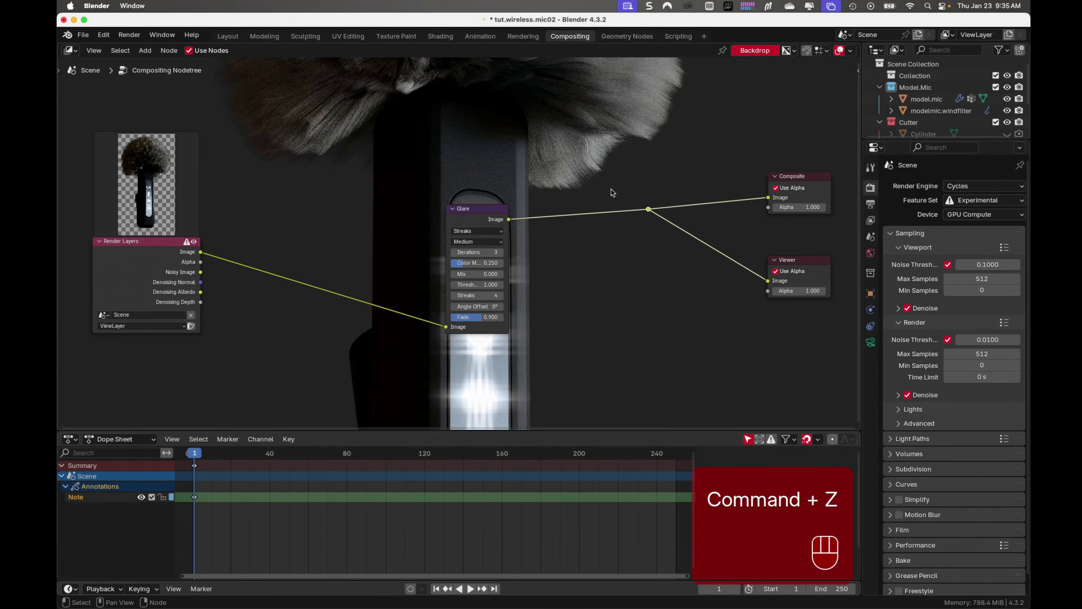
Move the Glare node closer to Render Layers so it clears the microphone backdrop, and set its glare type to Fog Glow.
left_click_drag(475, 207, 333, 192)
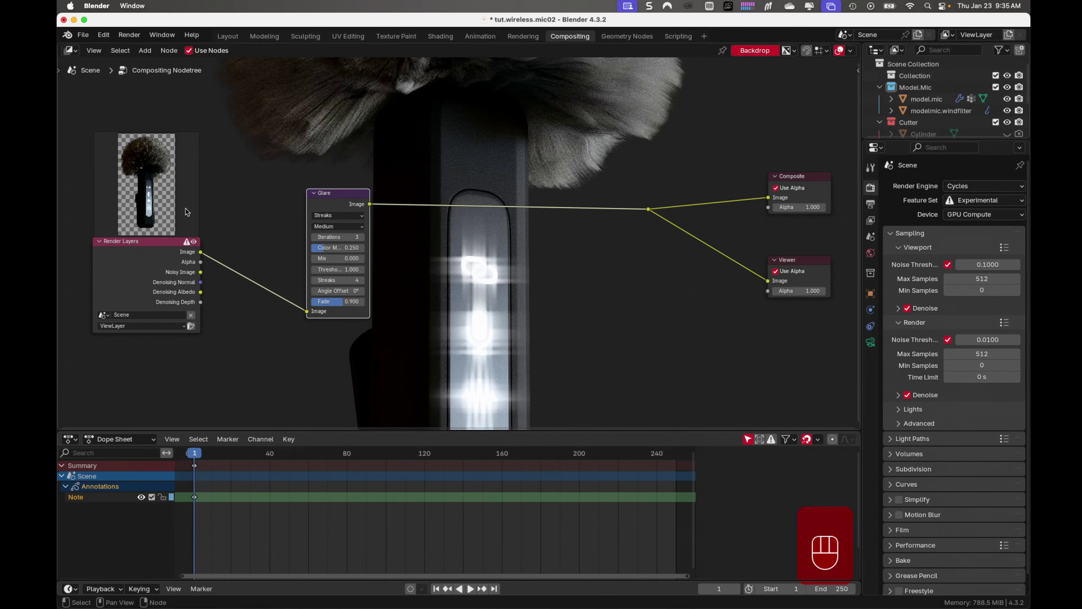
left_click_drag(153, 242, 145, 239)
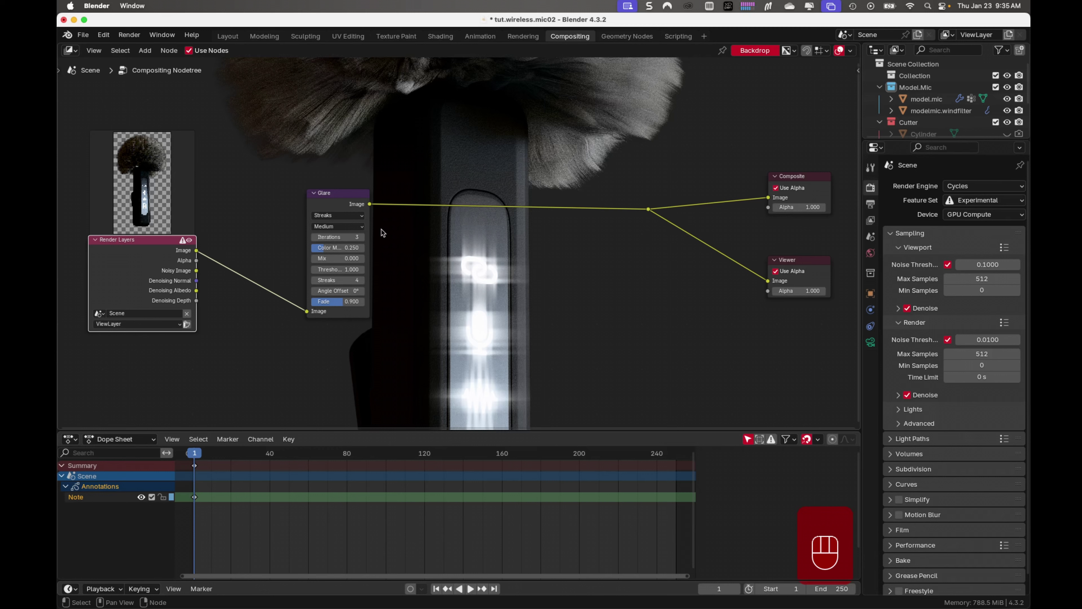
left_click(359, 216)
left_click(332, 265)
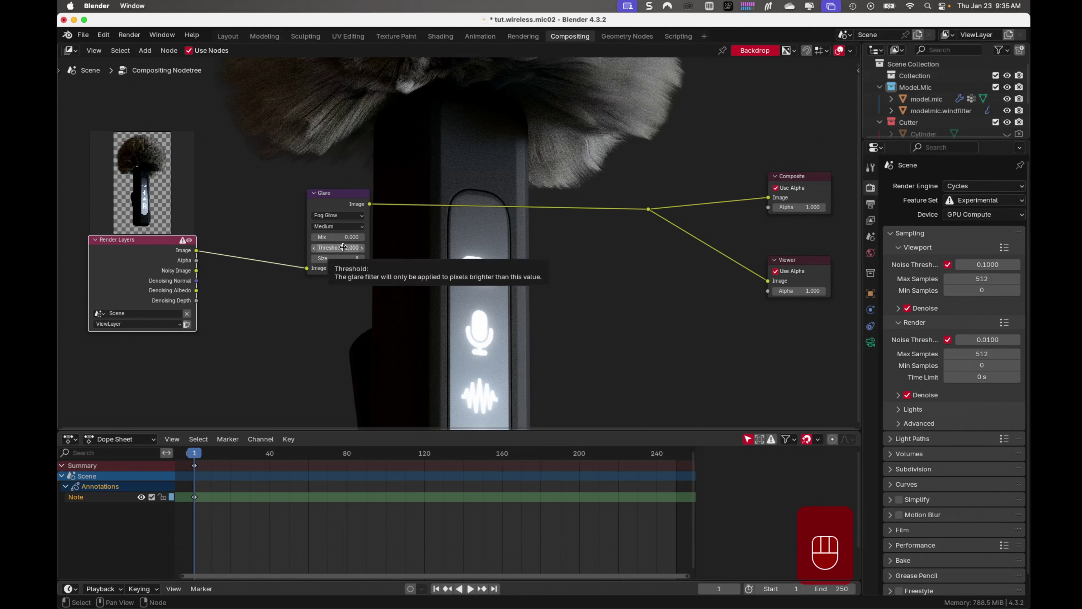
scroll(344, 247, "up", 1, "ctrl")
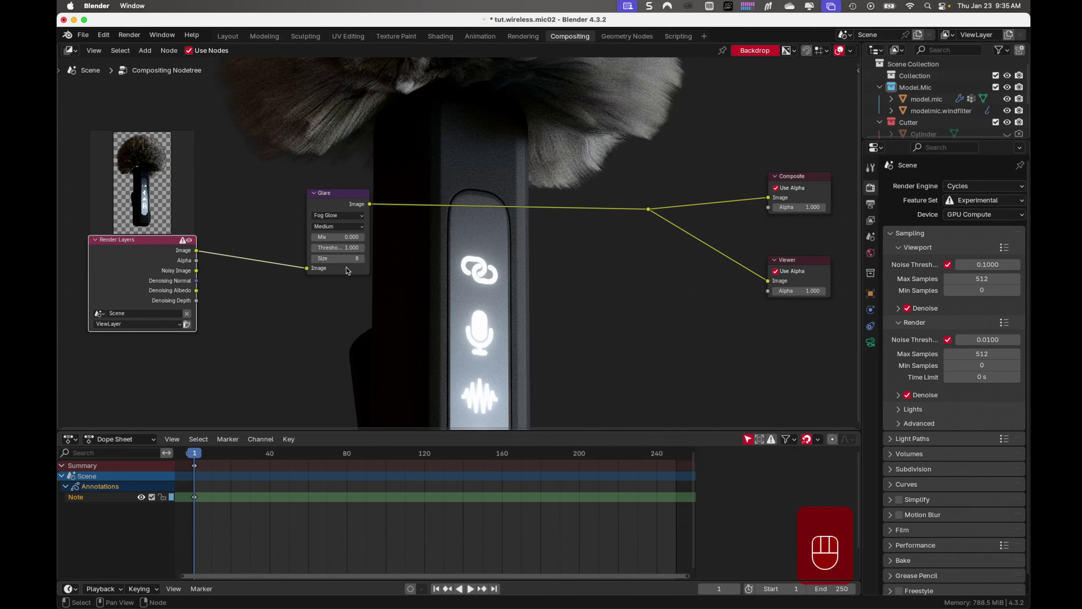
left_click(359, 226)
key("Escape")
Set the threshold of the Fog Glow Glare node to 0.020.
left_click(352, 248)
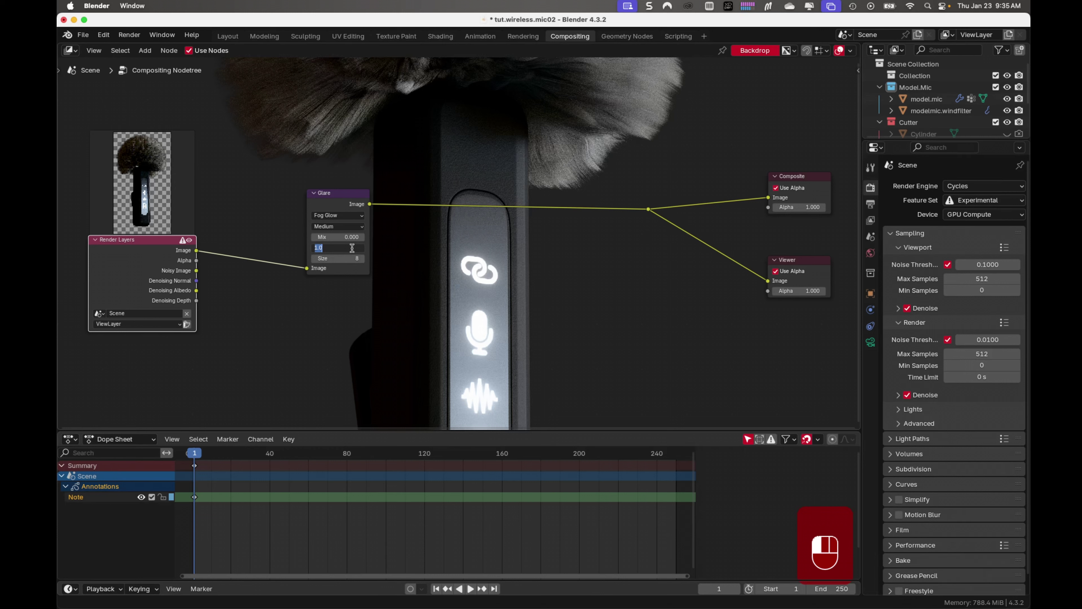
type("0")
type(".000")
key("Return")
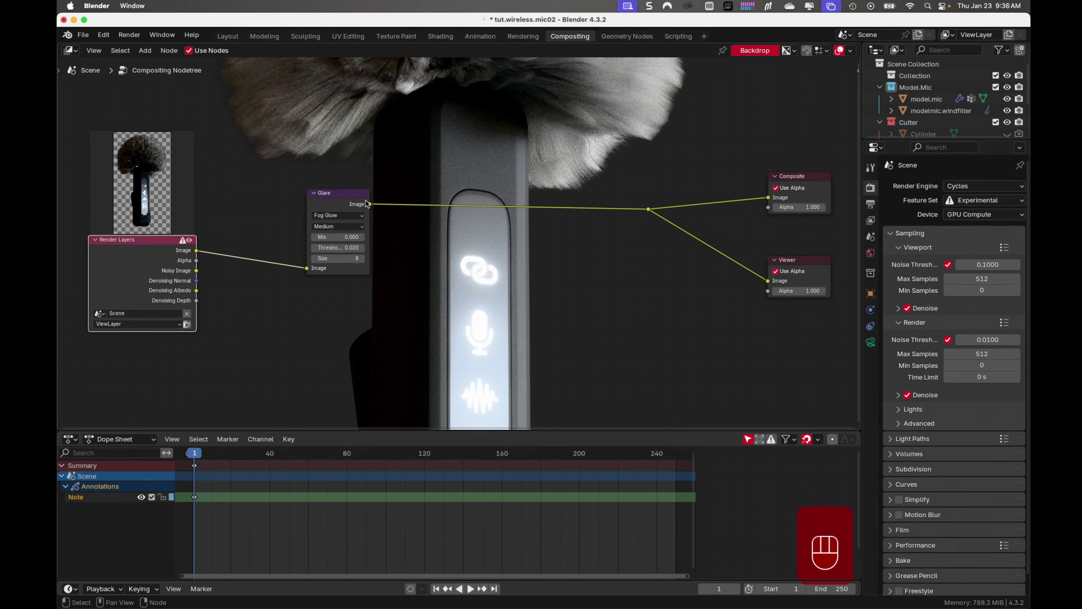
Reposition the Glare node between Render Layers and the microphone backdrop, and open the World settings.
left_click(345, 197)
left_click_drag(345, 197, 388, 218)
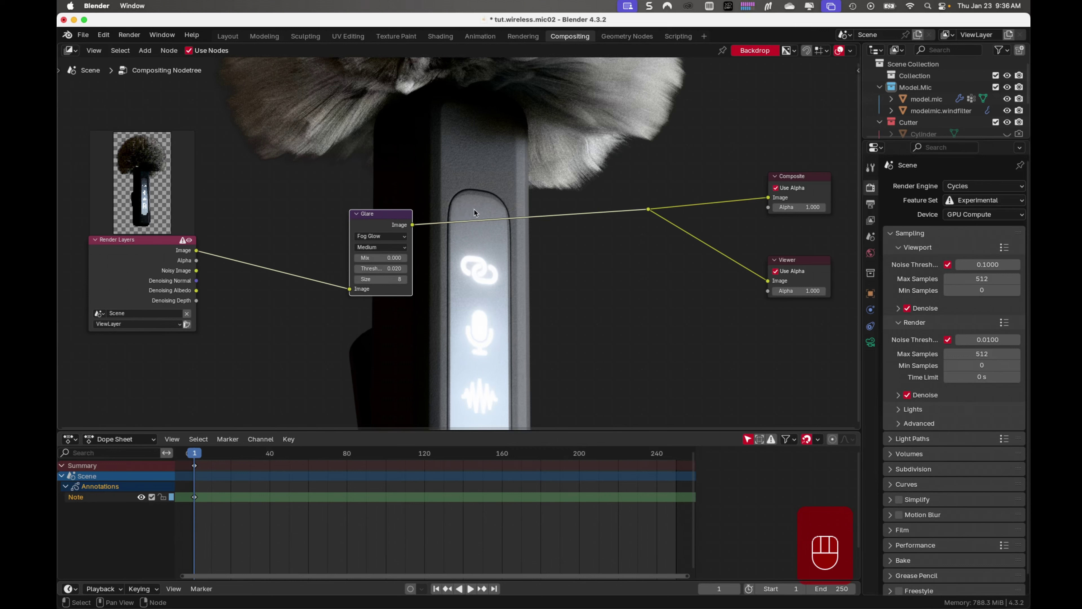
left_click(870, 253)
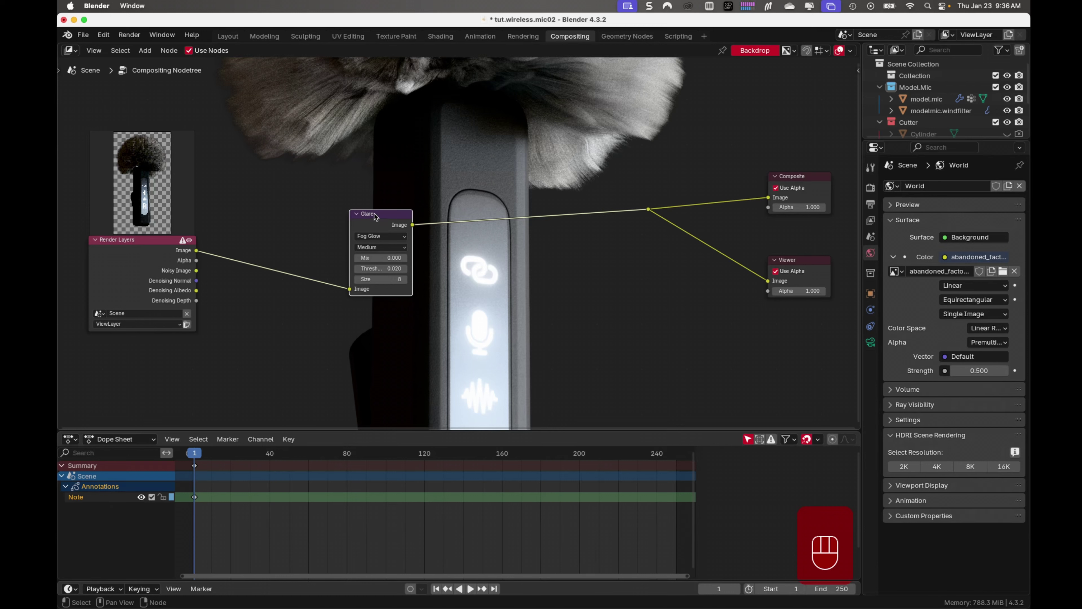
left_click_drag(378, 214, 312, 209)
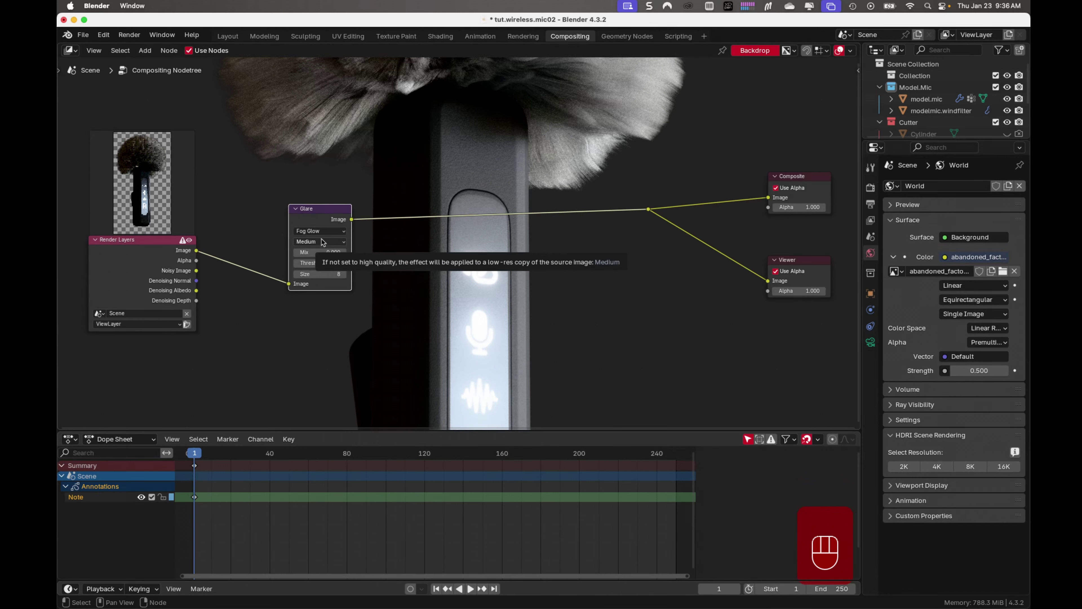
Return to the Layout workspace and make Camera.front the active scene camera.
left_click(227, 37)
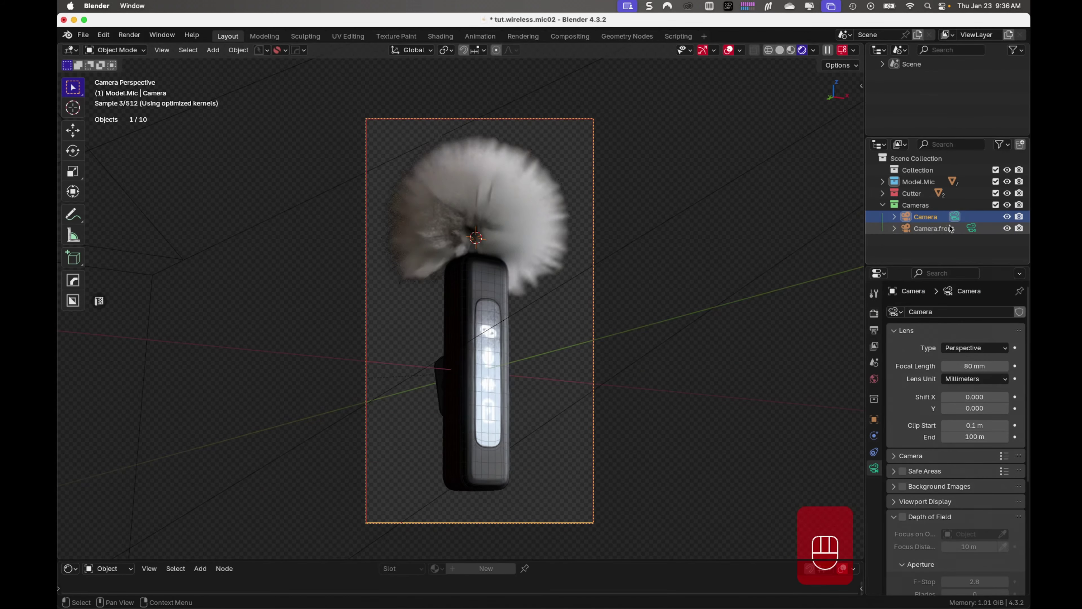
left_click(940, 229)
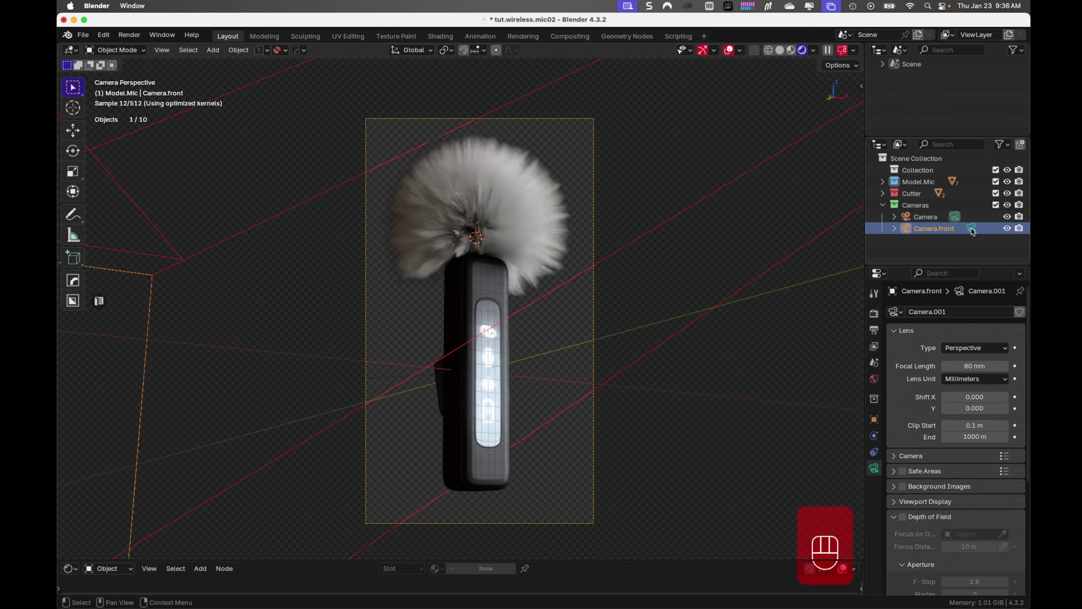
left_click(971, 229)
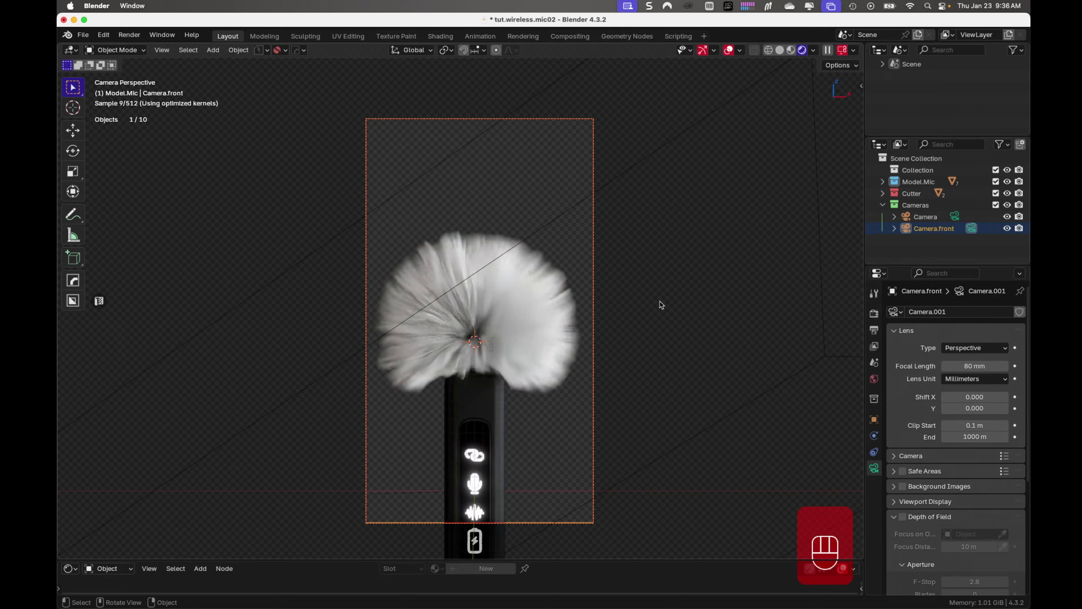
Move Camera.front about -0.026 m along global Z so the whole microphone and wind filter fit in frame.
left_click(906, 228)
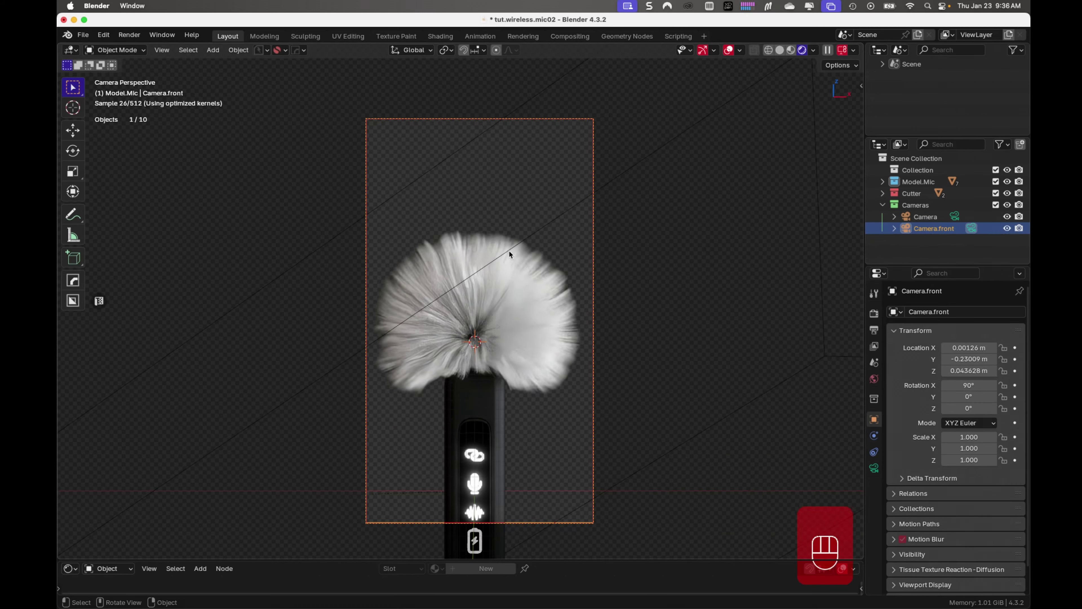
key("g")
key("z")
key("shift")
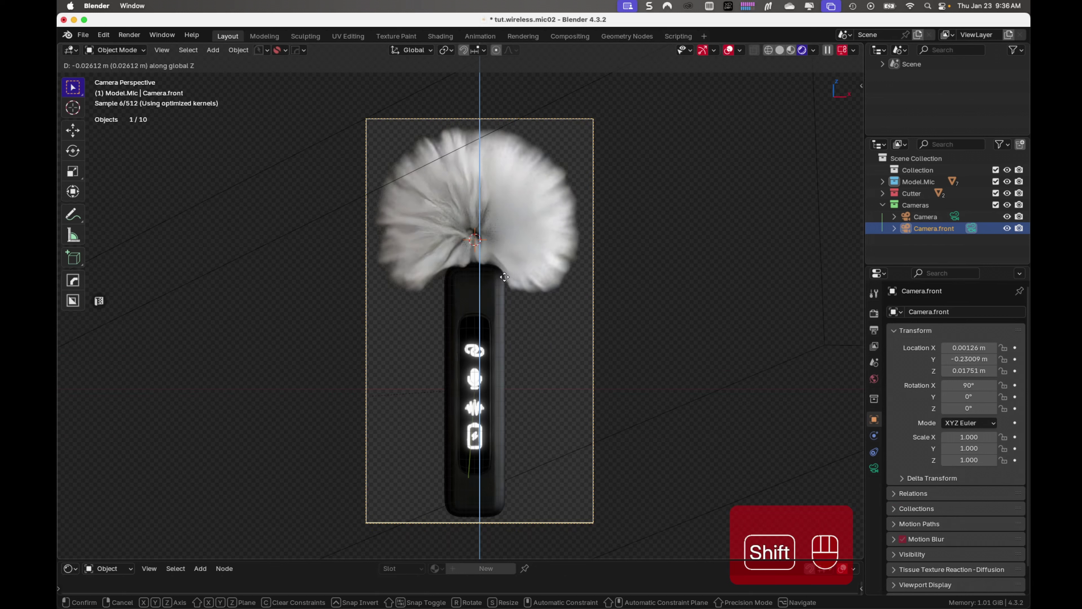
left_click(505, 279)
Save the file and start rendering the image from Camera.front.
key("super+s")
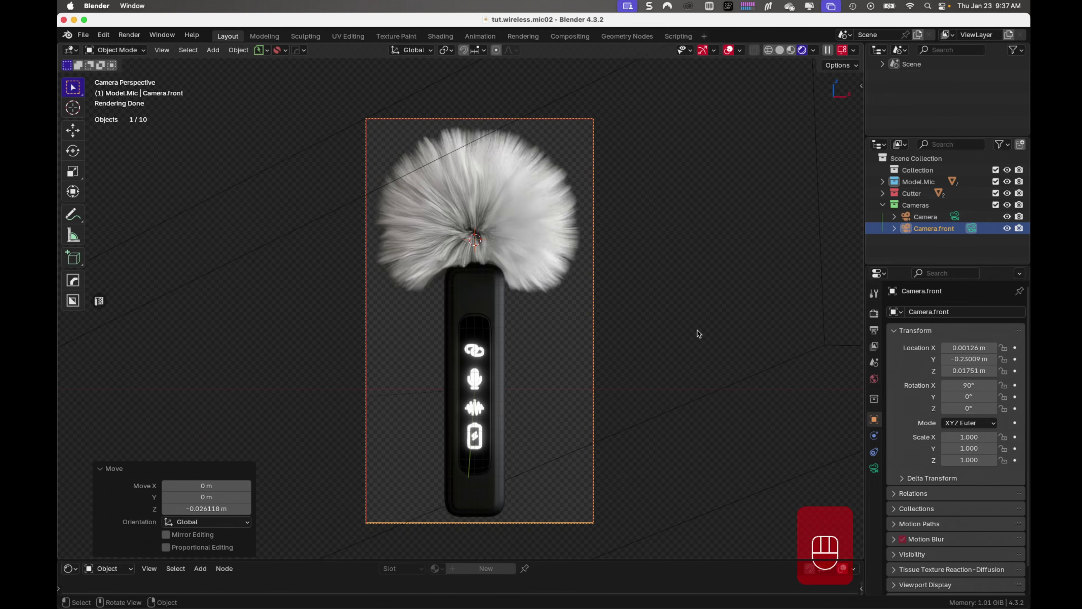
key("F12")
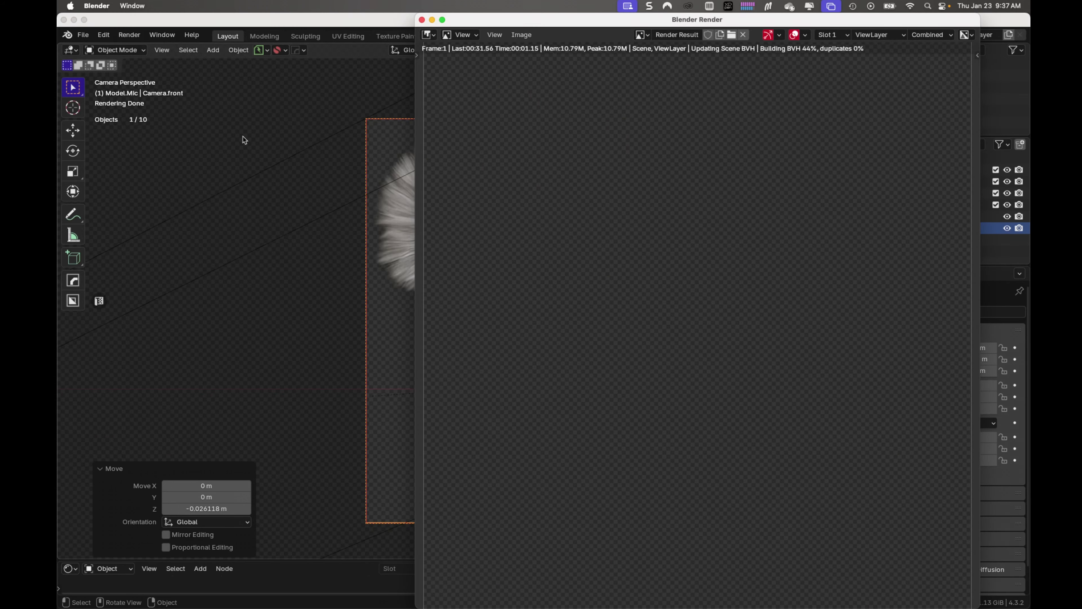